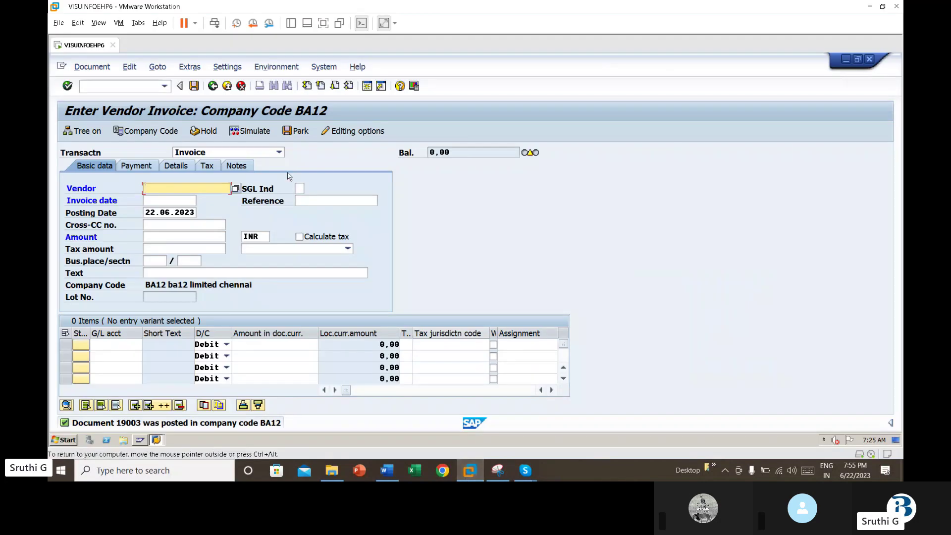
- Open house bank maintenance with transaction /nfi12 for company code BA12 and start a new house bank entry
left_click(89, 85)
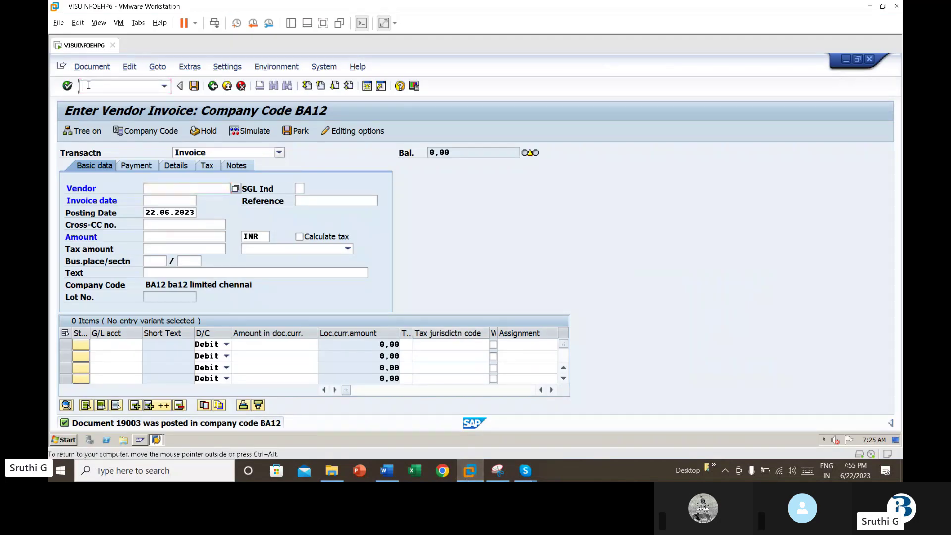
type("/nfi12")
key("Return")
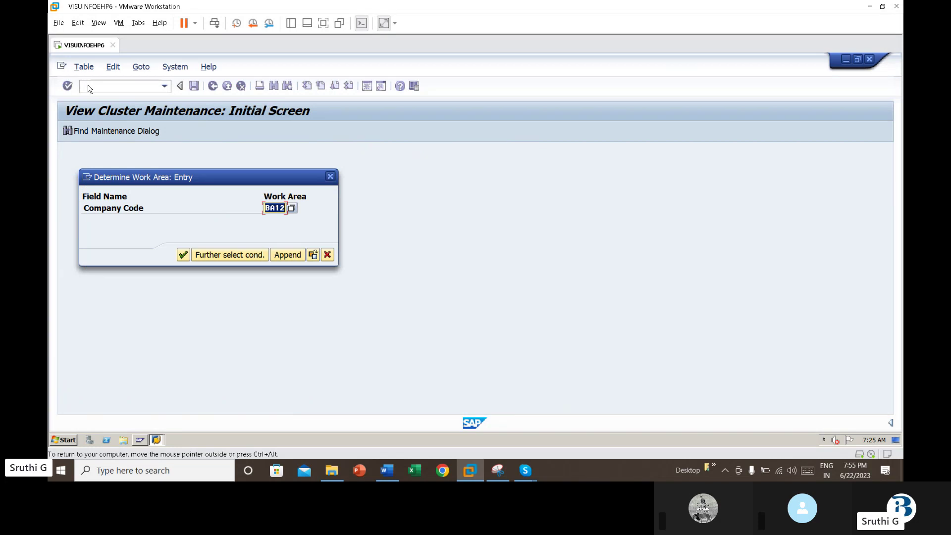
key("Return")
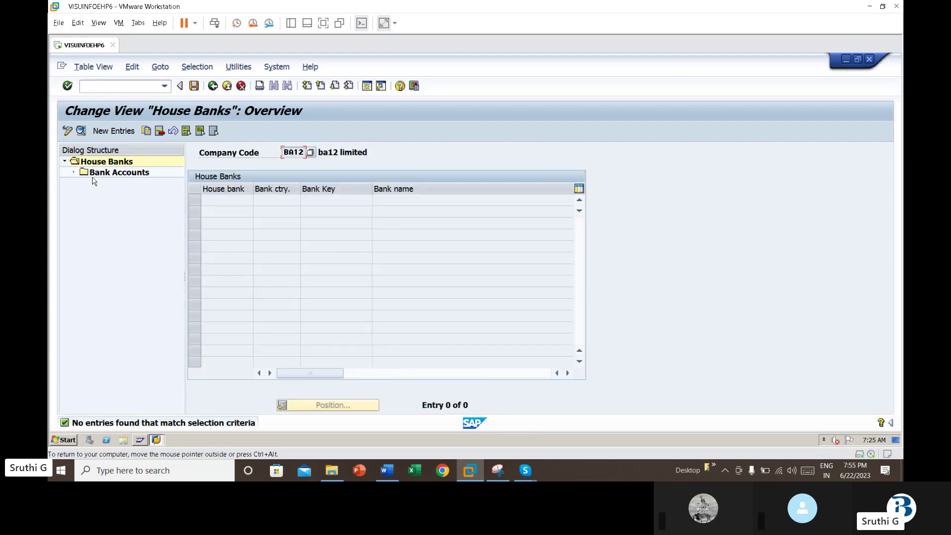
left_click(105, 131)
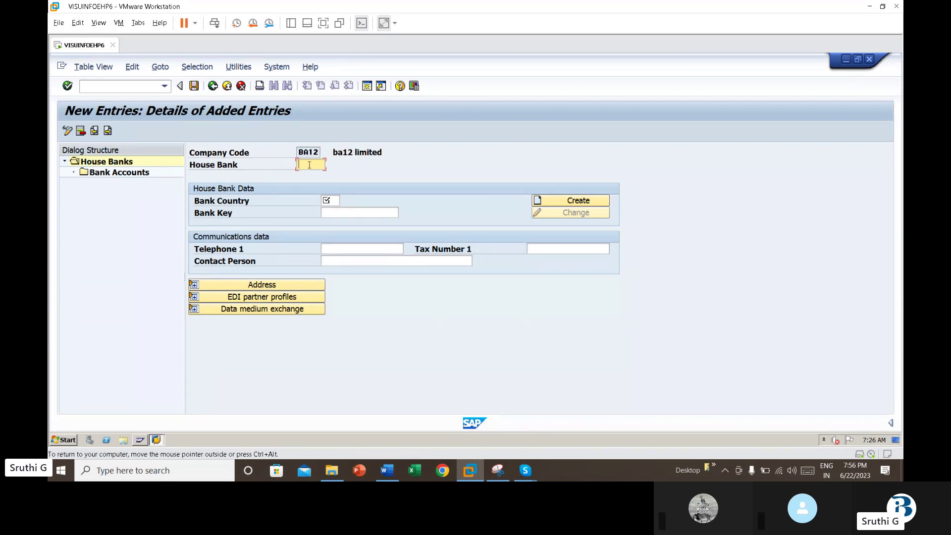
- Enter house bank SBI with bank country IN and bank key SBI
type("sbi")
key("Tab")
type("in")
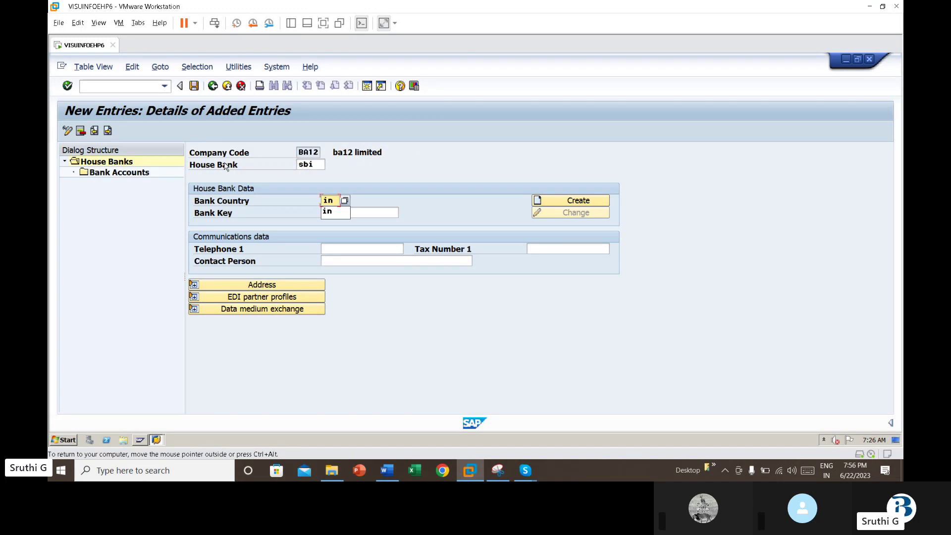
key("Tab")
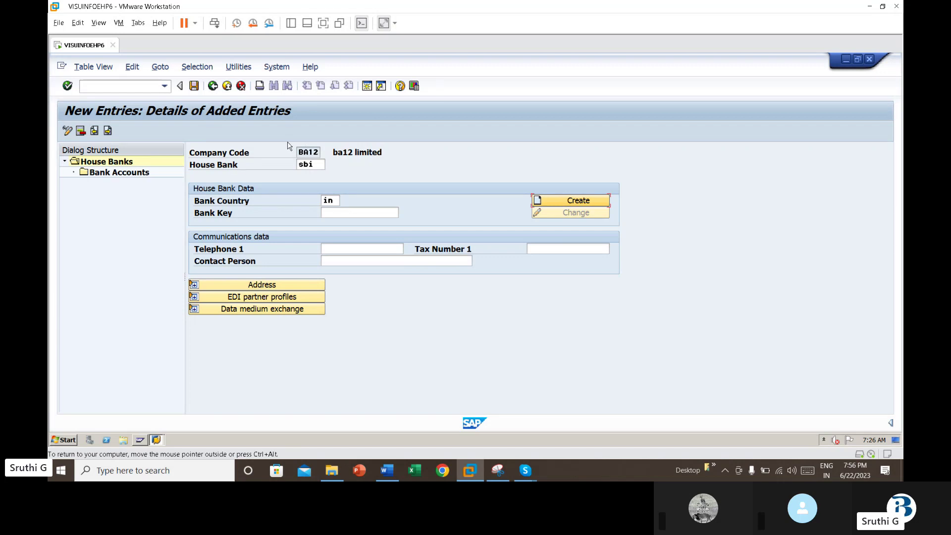
left_click(340, 212)
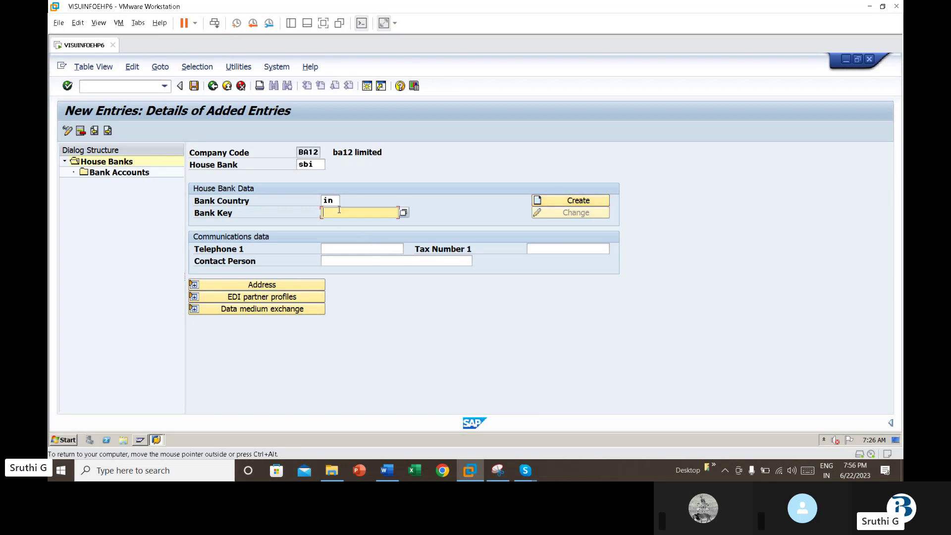
type("sbi")
key("Return")
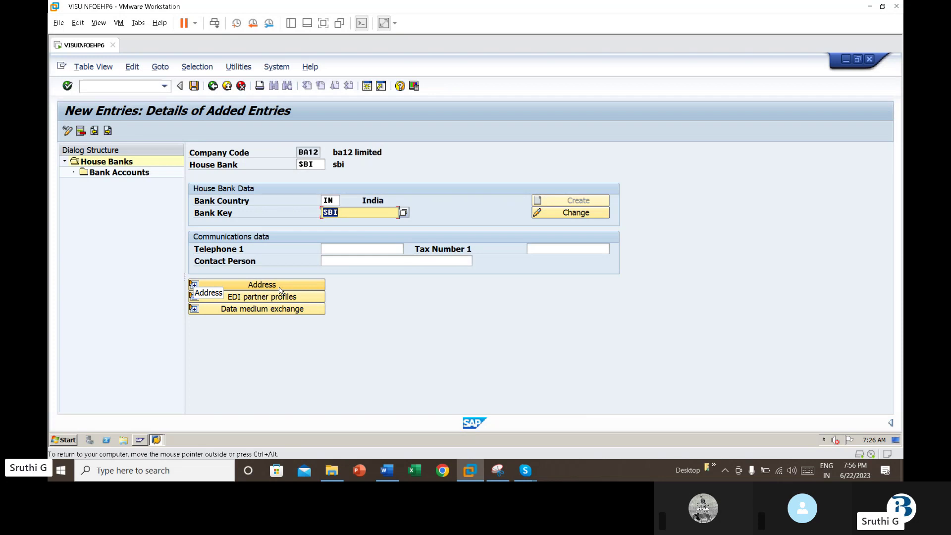
- Expand the house bank's address section and review its address and control data
left_click(279, 289)
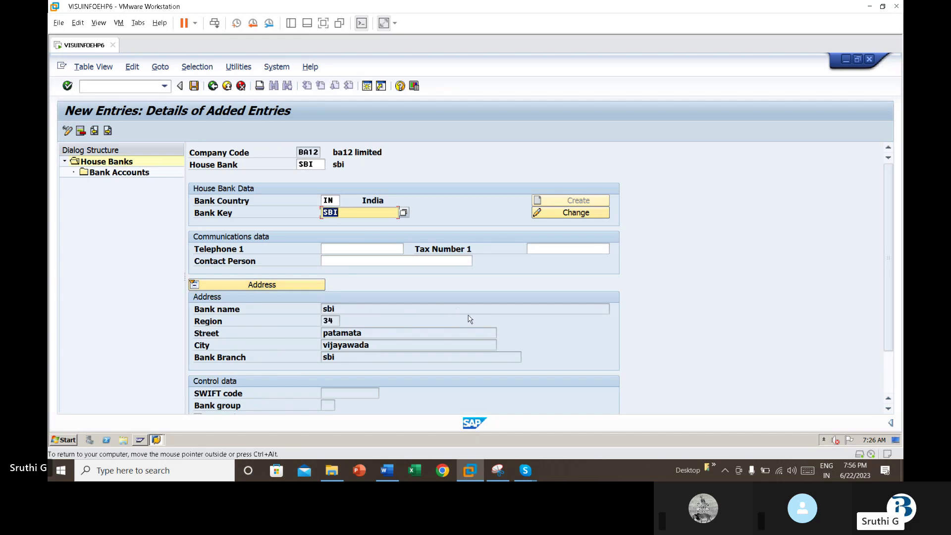
key("Tab")
key("Tab")
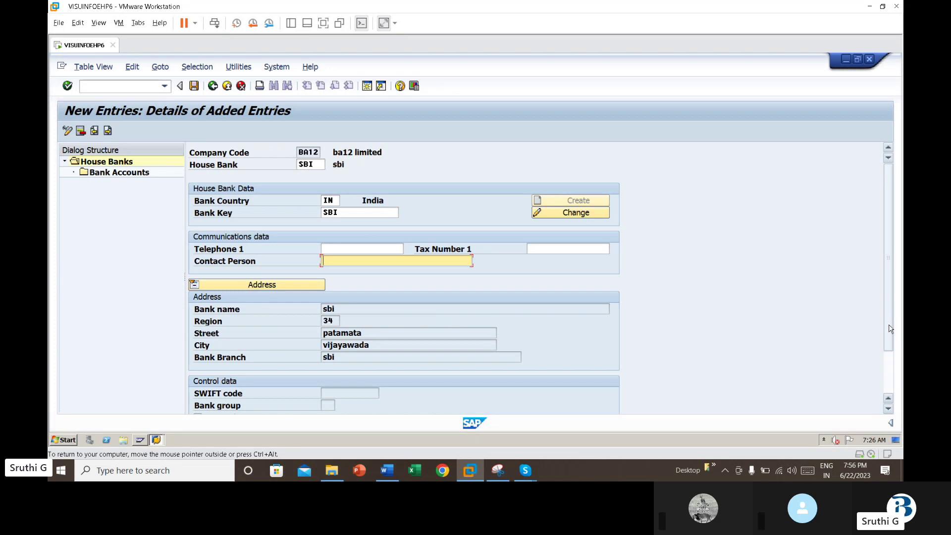
scroll(890, 328, "down", 2)
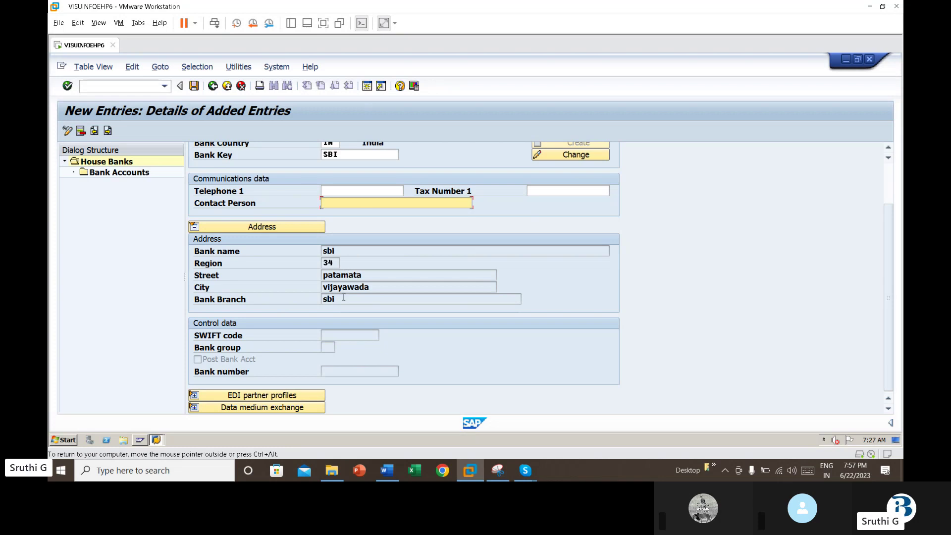
- Save the house bank under a new customizing request with the short description ba12
left_click(195, 87)
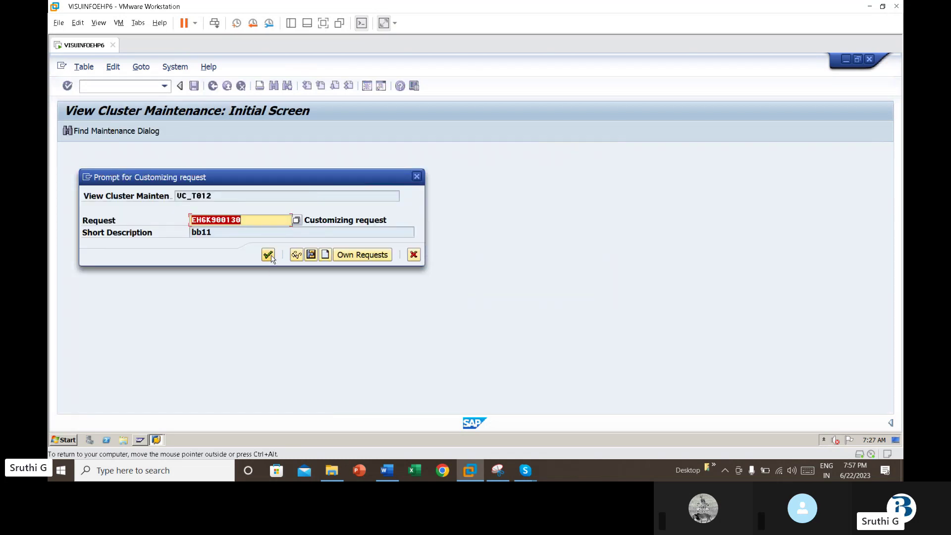
left_click(327, 256)
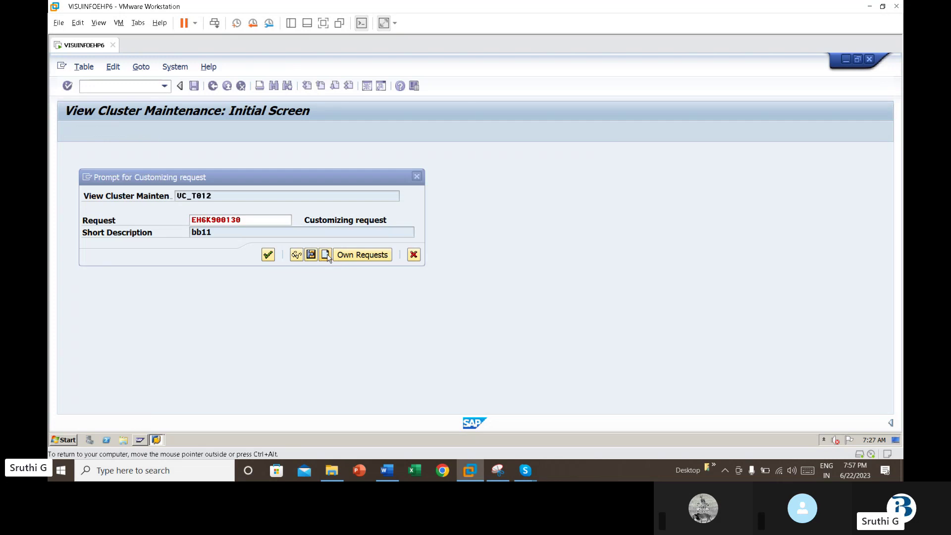
type("ba12")
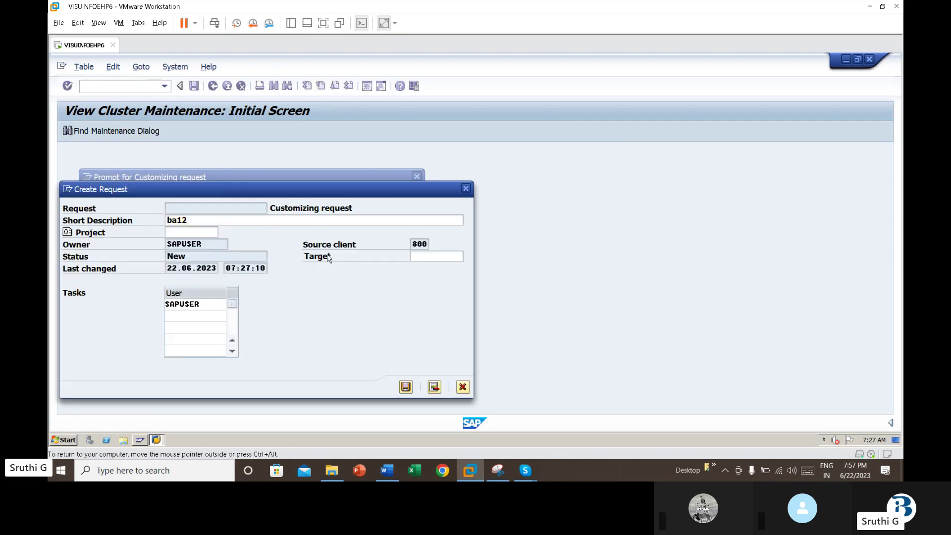
key("Return")
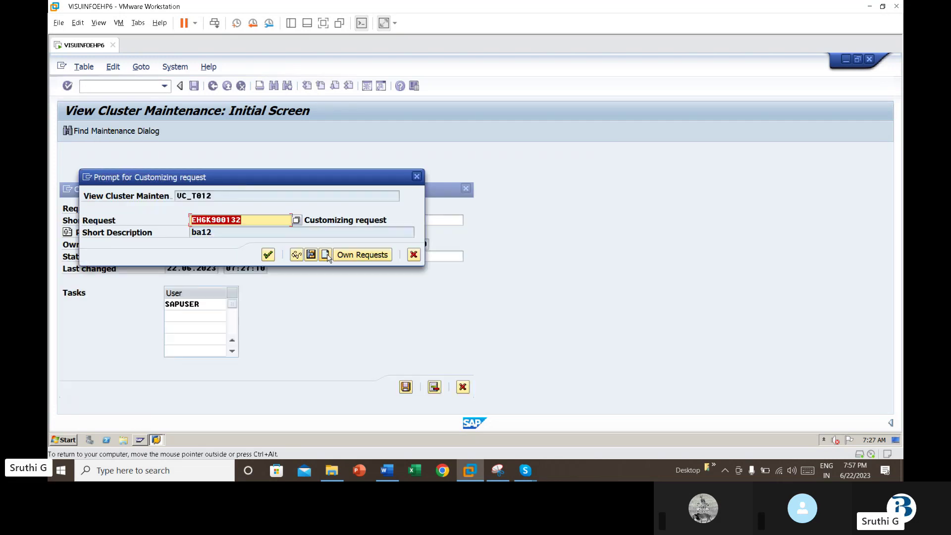
left_click(268, 255)
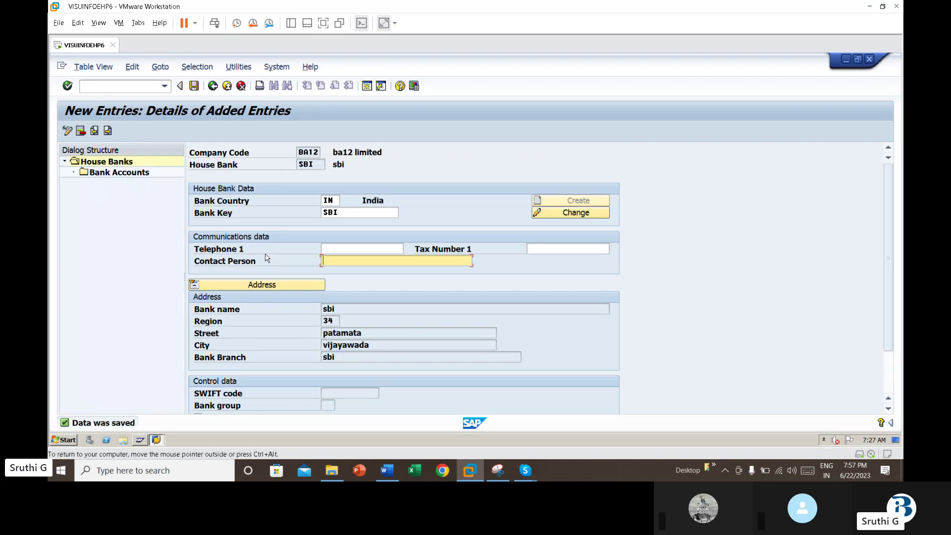
- Create a bank account entry for house bank SBI with account ID sbi, description "bank accounts" and the bank account number
double_click(120, 173)
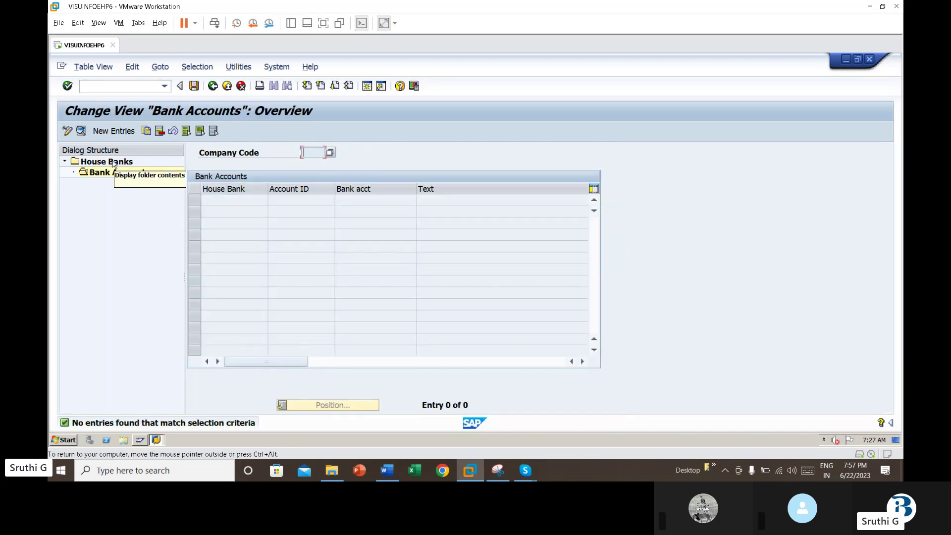
left_click(115, 130)
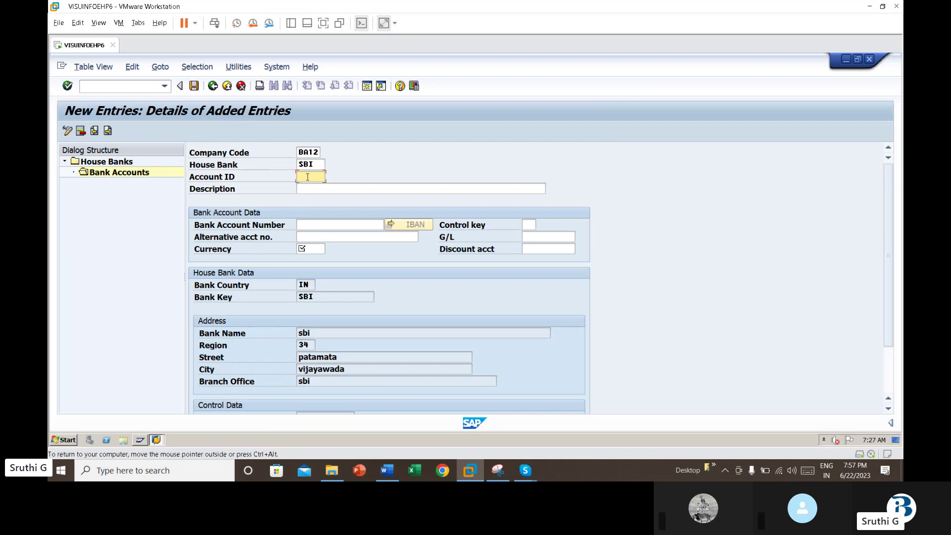
type("sbi")
key("Tab")
type("b")
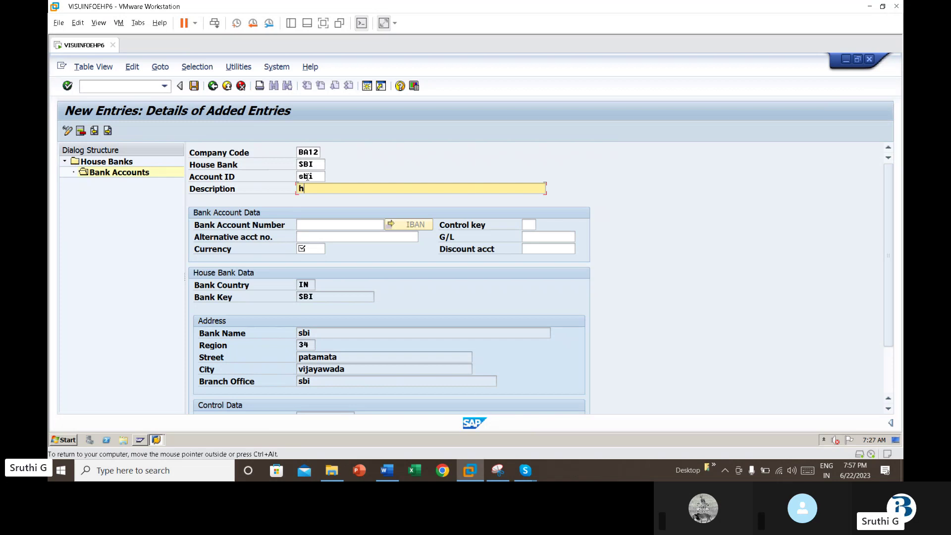
key("BackSpace")
key("Down")
key("Return")
left_click(339, 224)
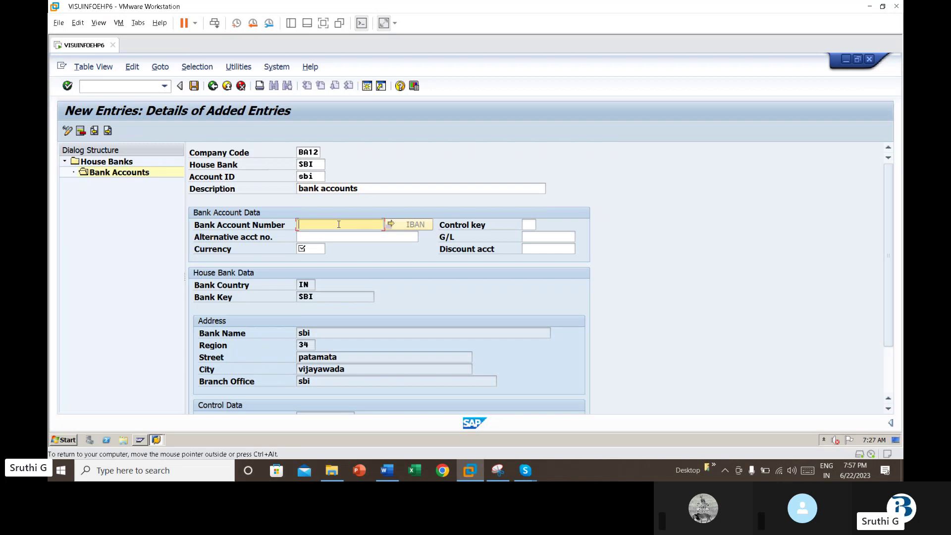
type("12345678")
- Assign G/L account 200000 (SBI outgoing bank a/c) from company code BA12's account list, consulting the house bank notes in Word
left_click(529, 236)
left_click(580, 238)
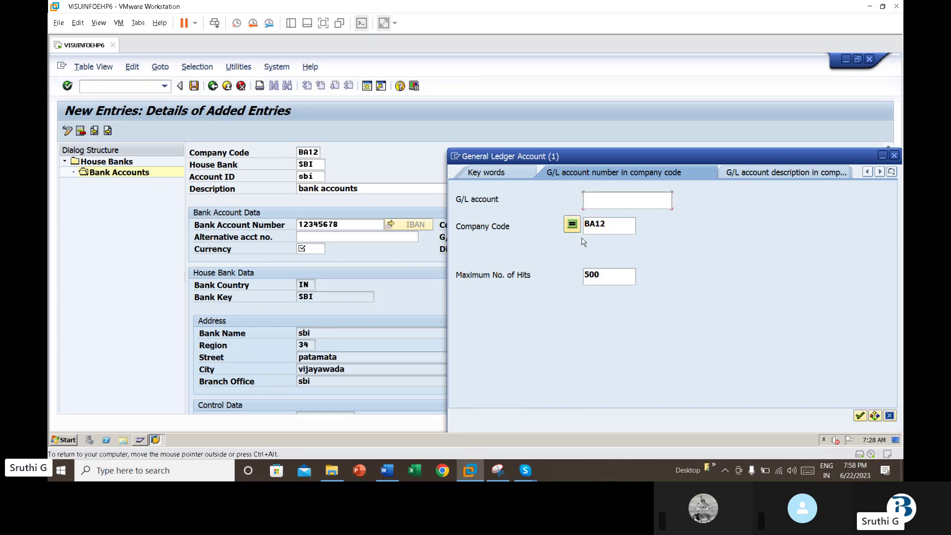
key("Return")
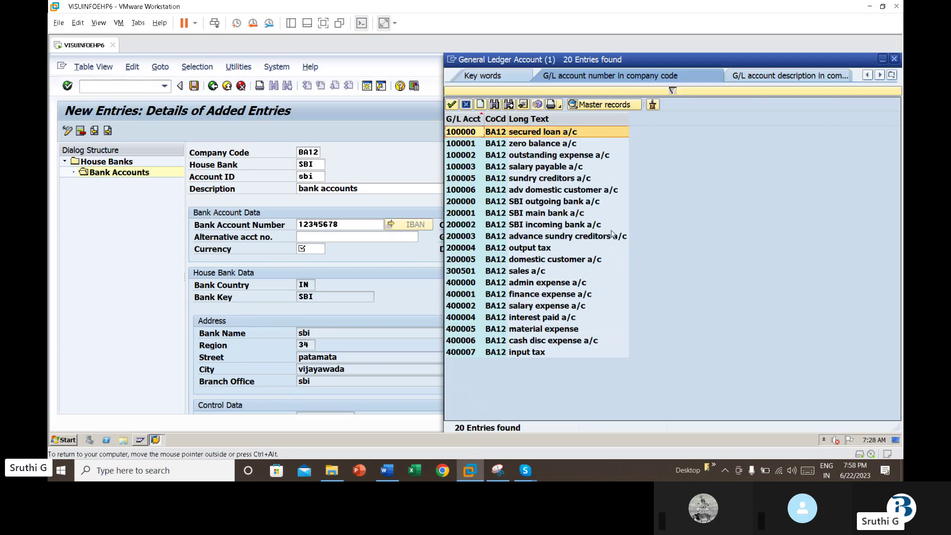
key("Down")
key("Down")
key("Down")
key("Down")
key("Down")
key("Down")
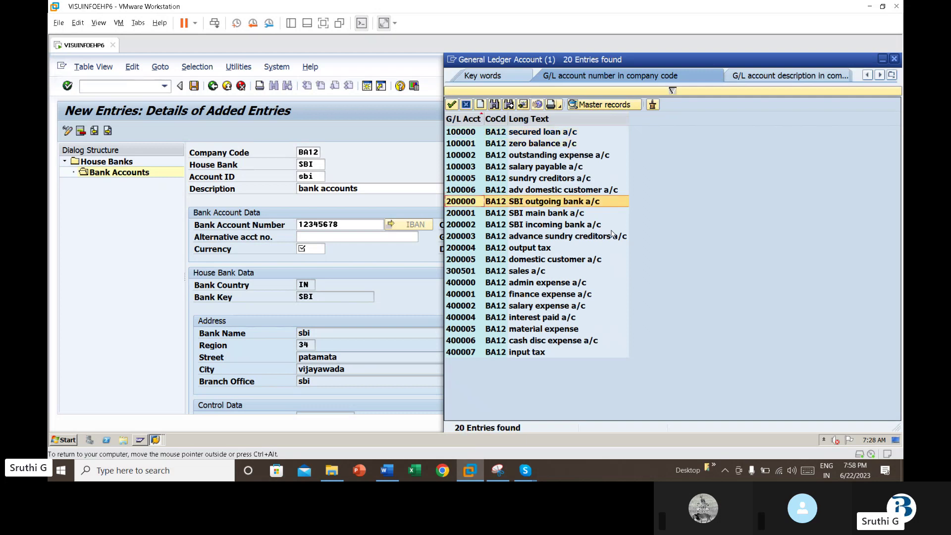
key("Down")
key("Down")
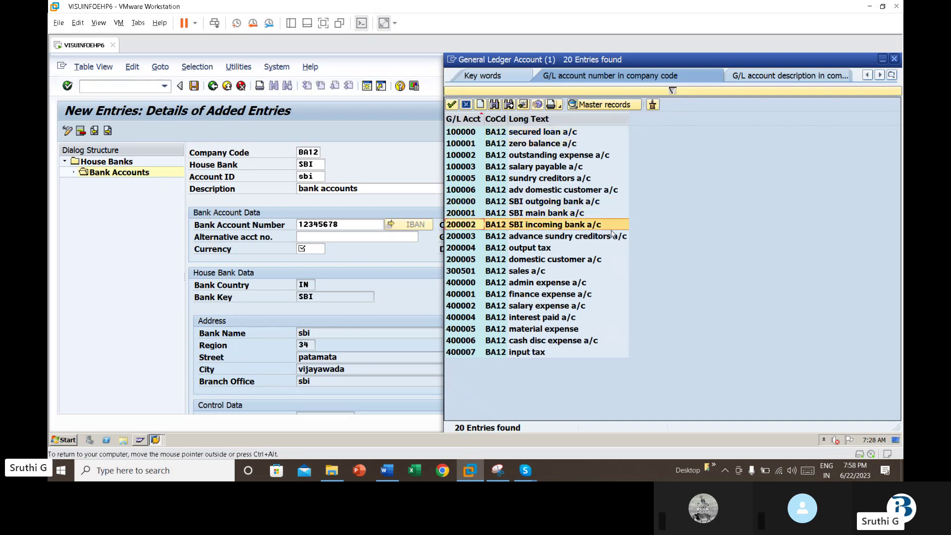
left_click(390, 474)
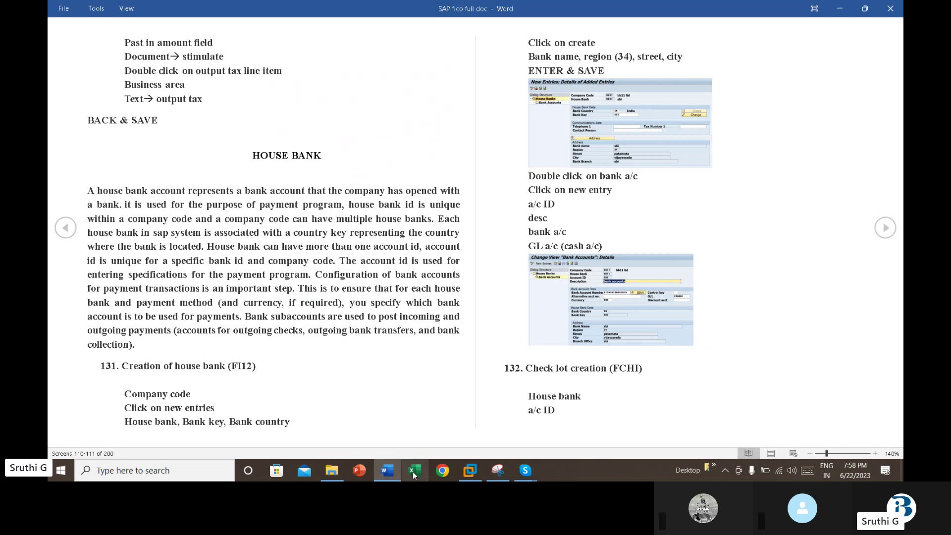
left_click(385, 473)
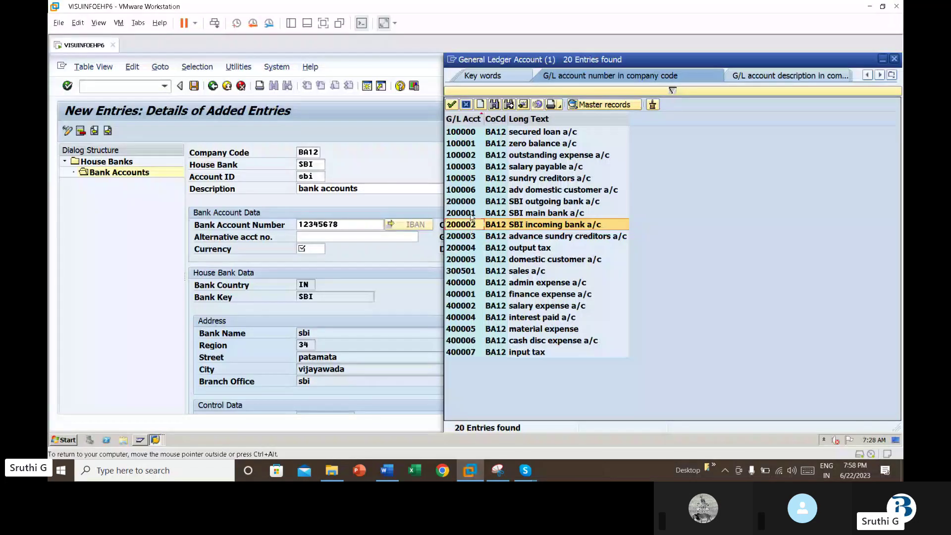
left_click(470, 214)
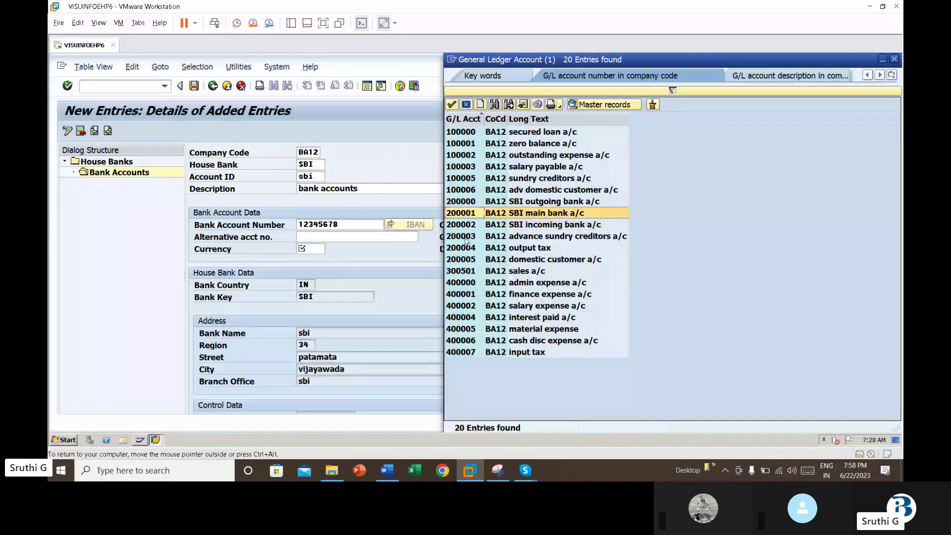
double_click(463, 202)
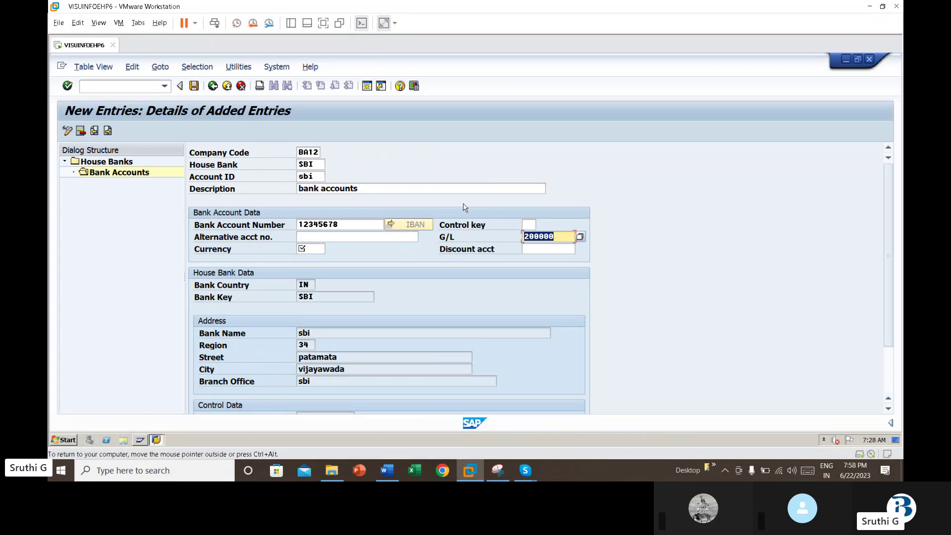
- Set the bank account's currency to INR and save the entry
left_click(307, 250)
type("inr")
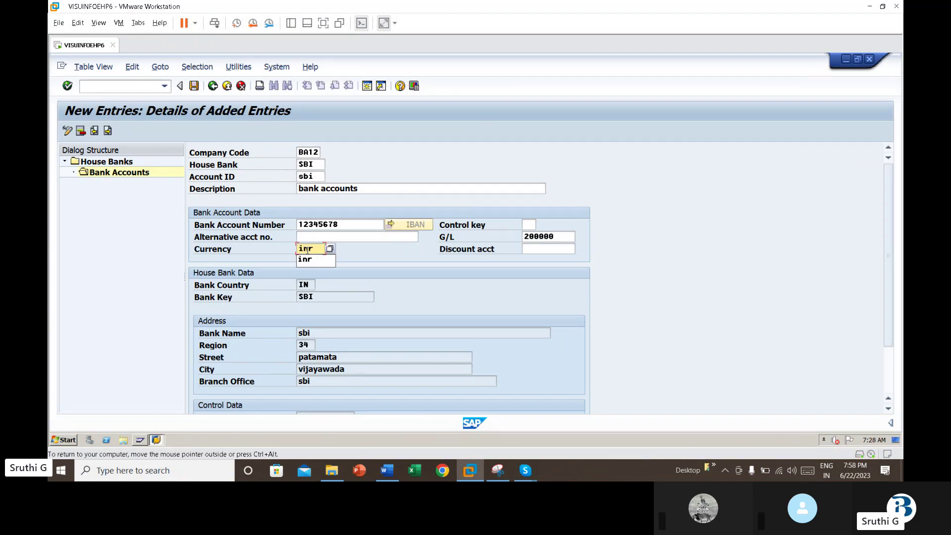
key("Return")
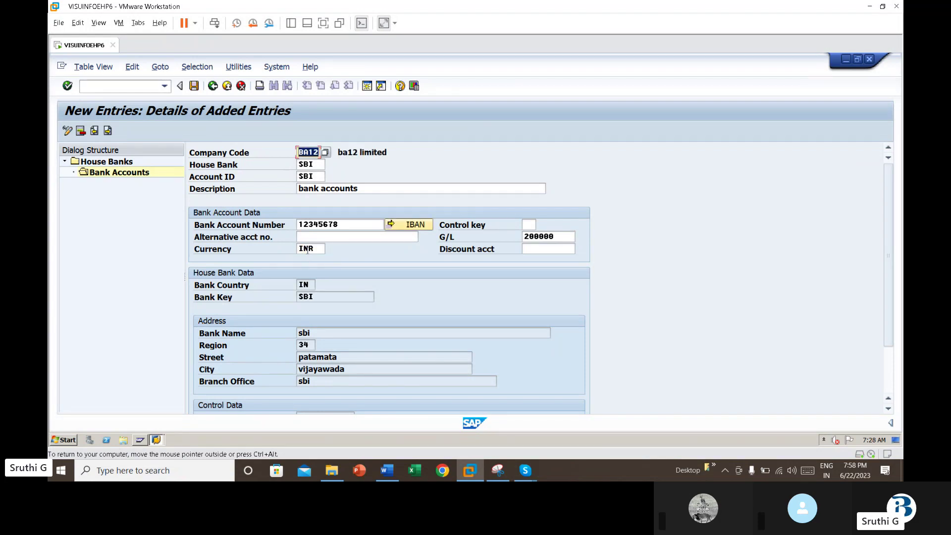
left_click(195, 87)
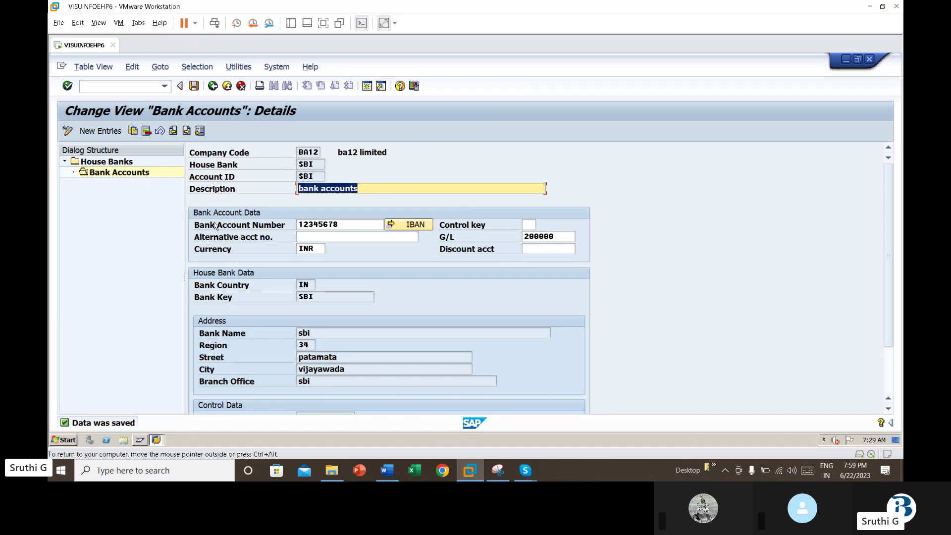
- Reassign the bank account to G/L account 200001 (SBI main bank a/c) from company code BA12's account list, consulting the Word notes
left_click(388, 471)
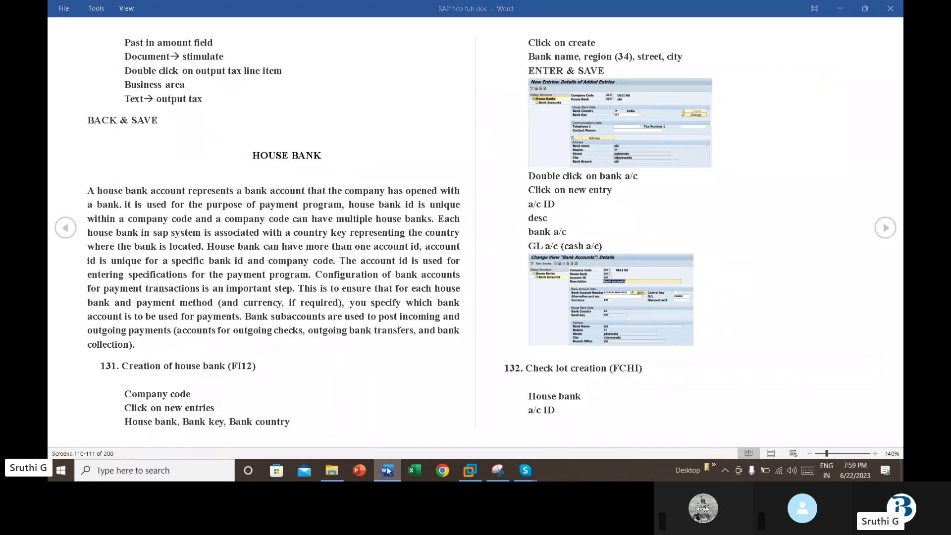
left_click(387, 471)
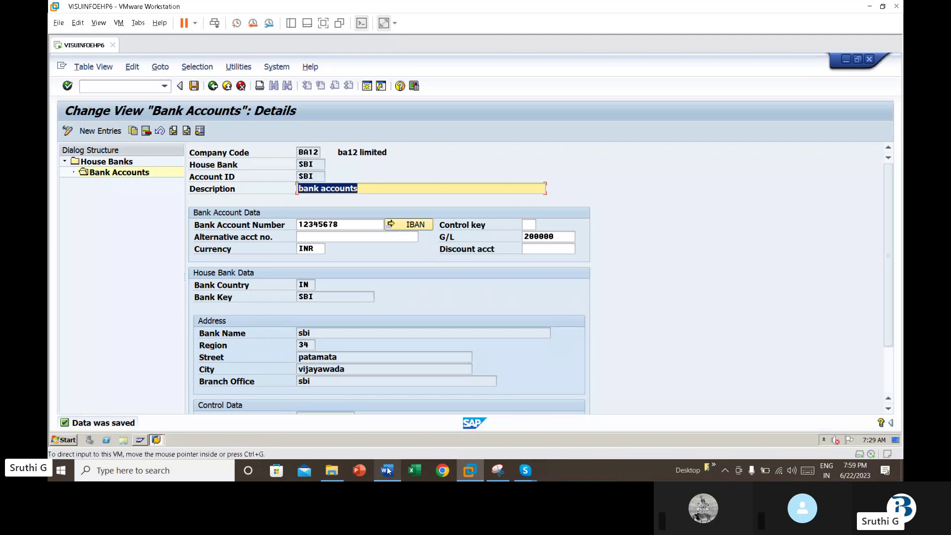
left_click(560, 238)
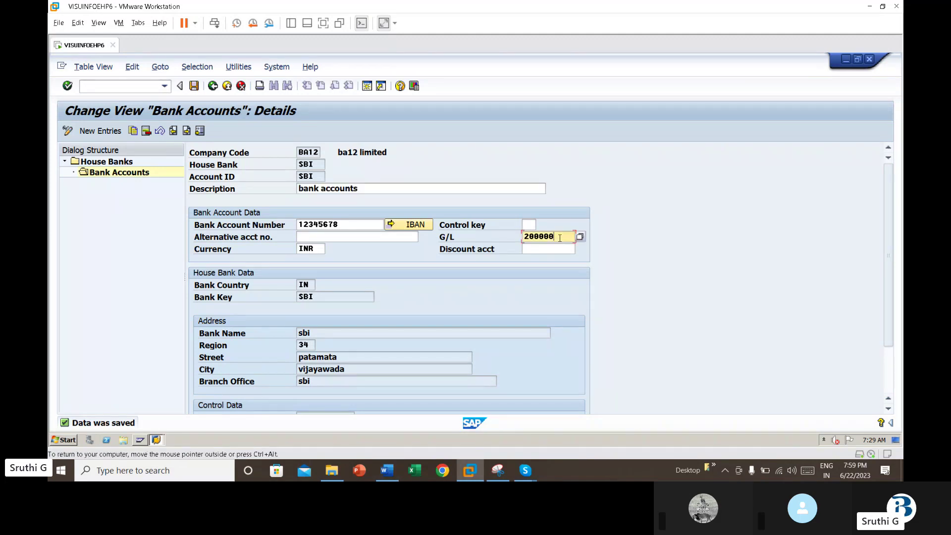
left_click(580, 236)
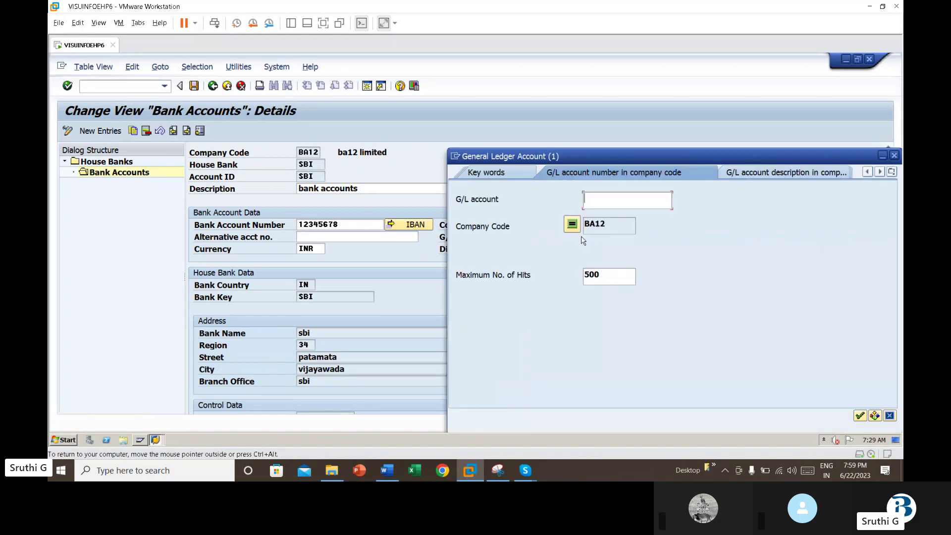
key("Return")
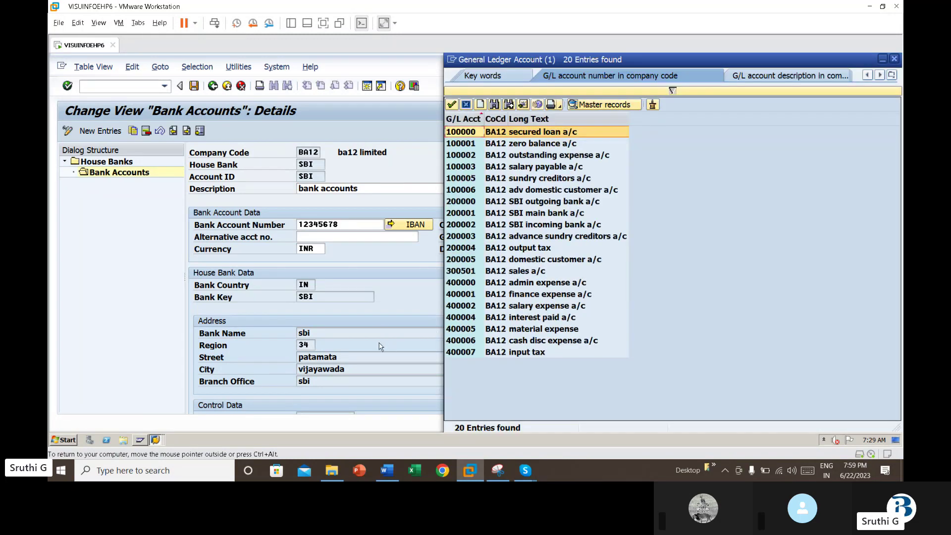
left_click(538, 216)
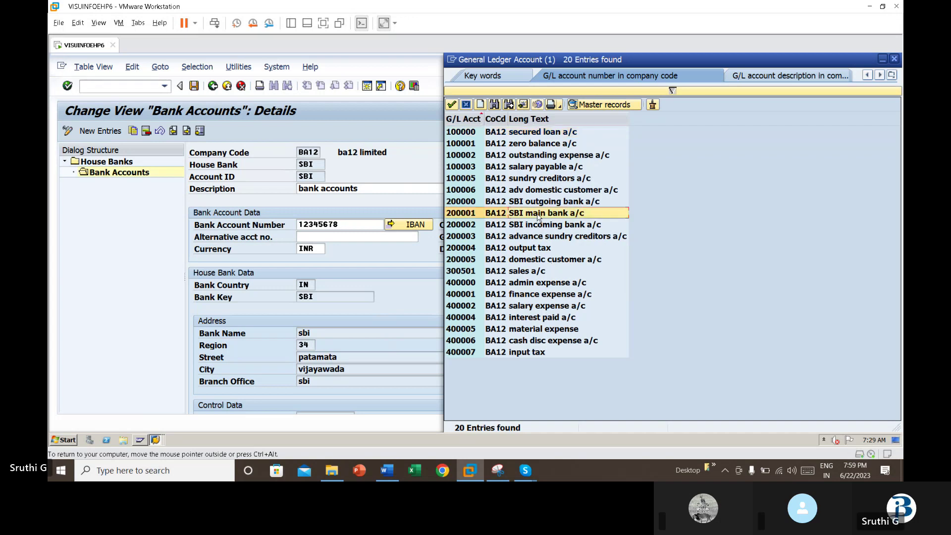
double_click(537, 215)
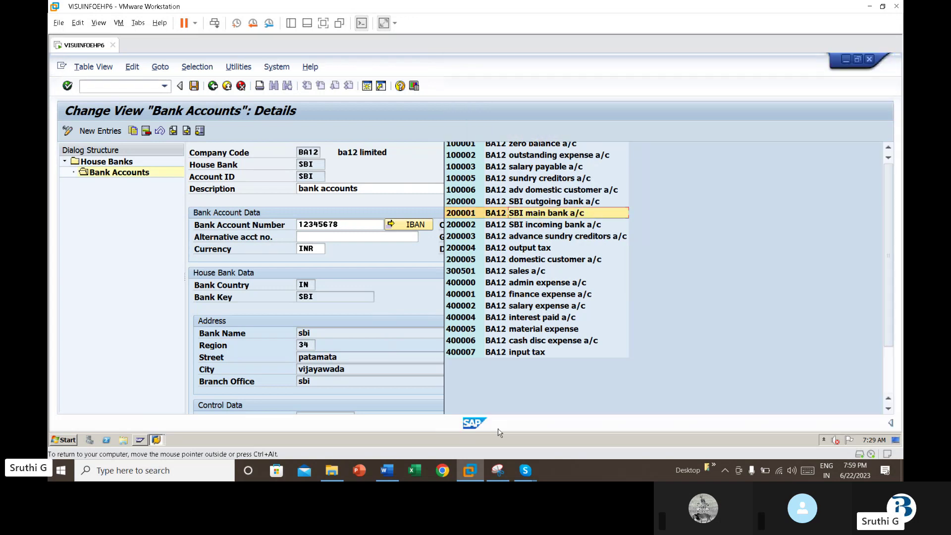
- In the house bank section of the Word notes, change "GL a/c (cash a/c)" to "GL a/c (main bank a/c)", save and restore the reading view
left_click(390, 465)
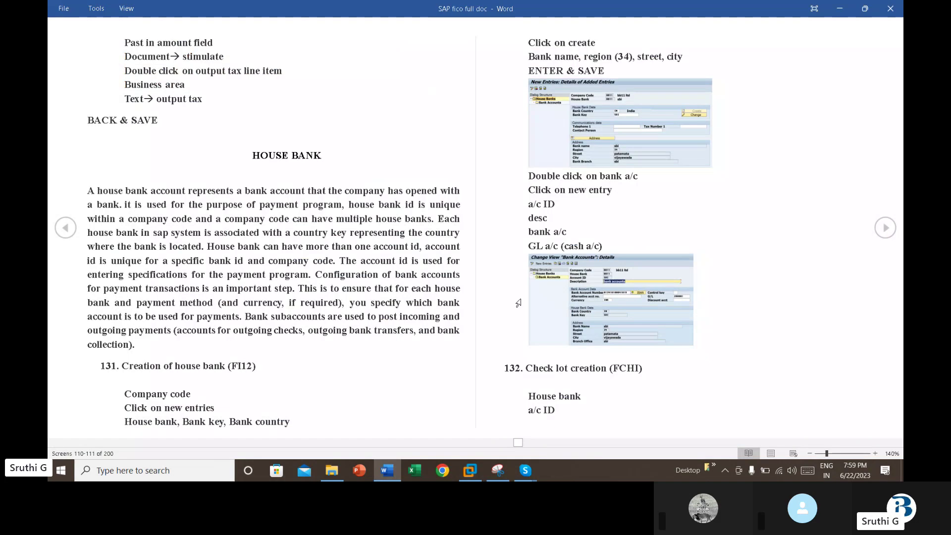
key("Escape")
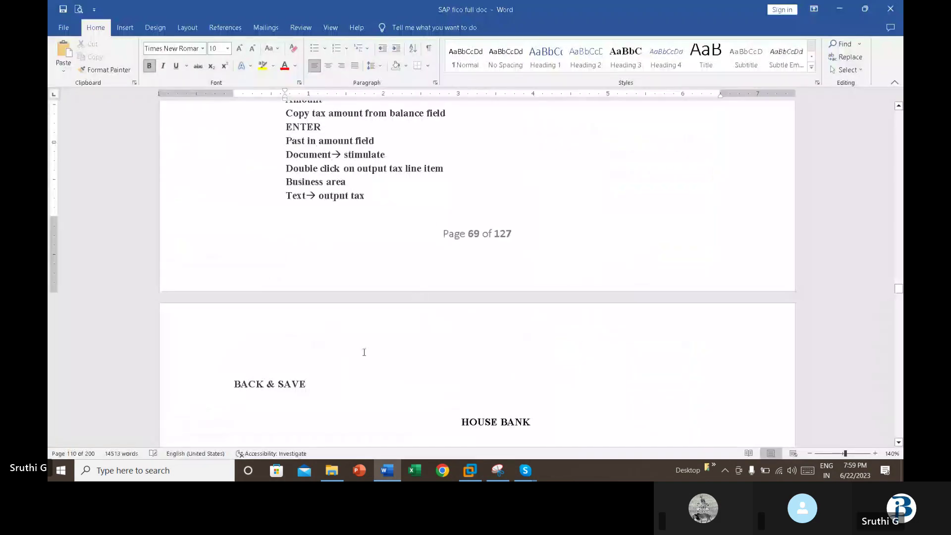
key("Down")
key("Down")
key("Down")
key("Down")
key("Down")
key("Down")
key("Down")
key("Down")
key("Down")
key("Down")
key("Down")
key("Down")
key("Down")
key("Down")
key("Down")
key("Down")
key("Down")
key("Down")
key("Down")
key("Down")
key("Down")
key("Down")
key("Down")
key("Down")
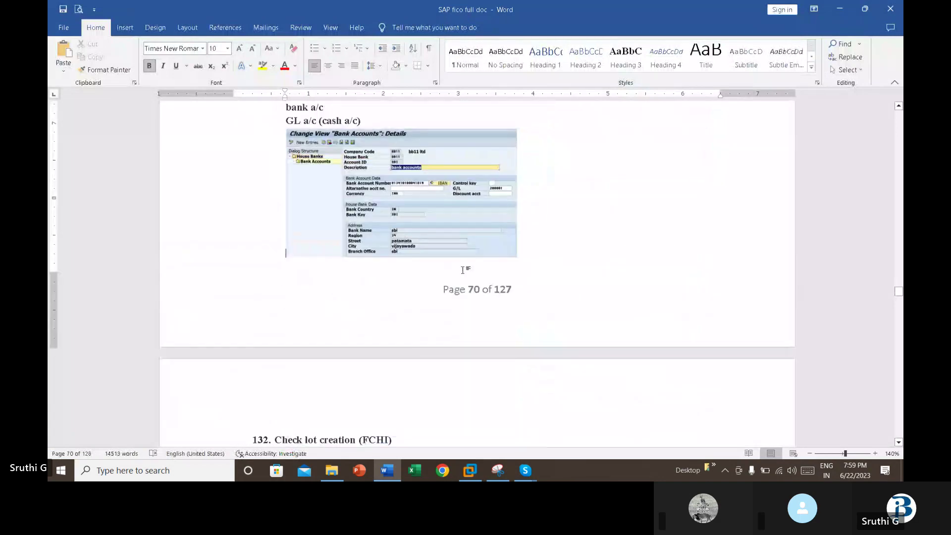
scroll(50, 430, "up", 4)
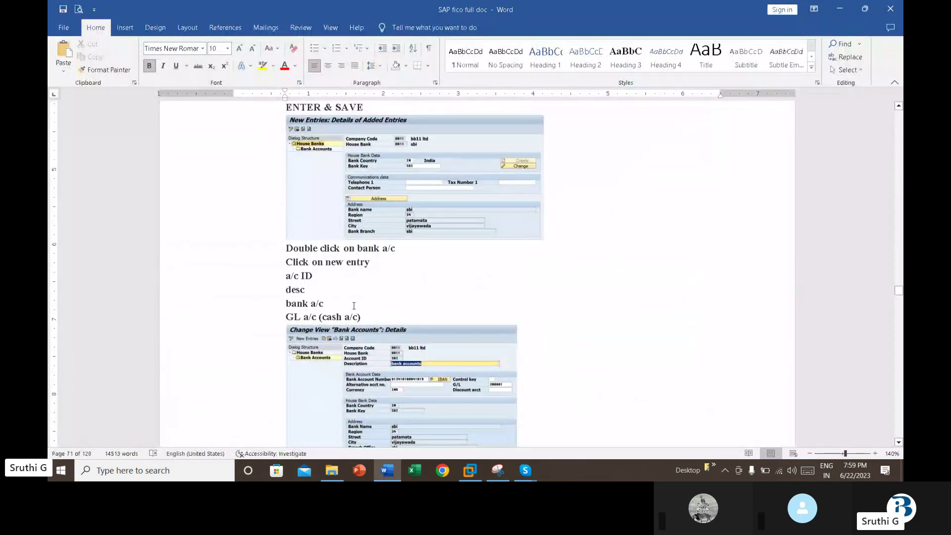
double_click(329, 317)
type("mai")
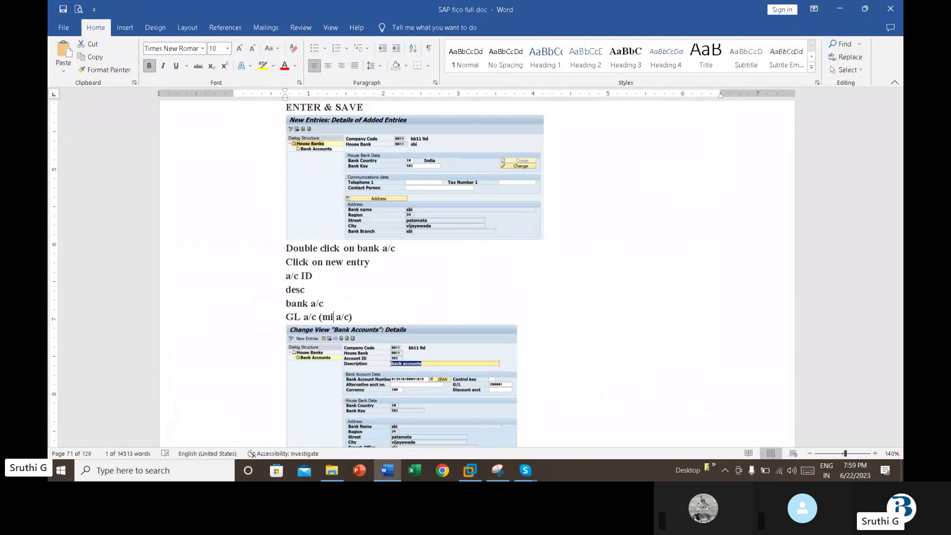
type("n ")
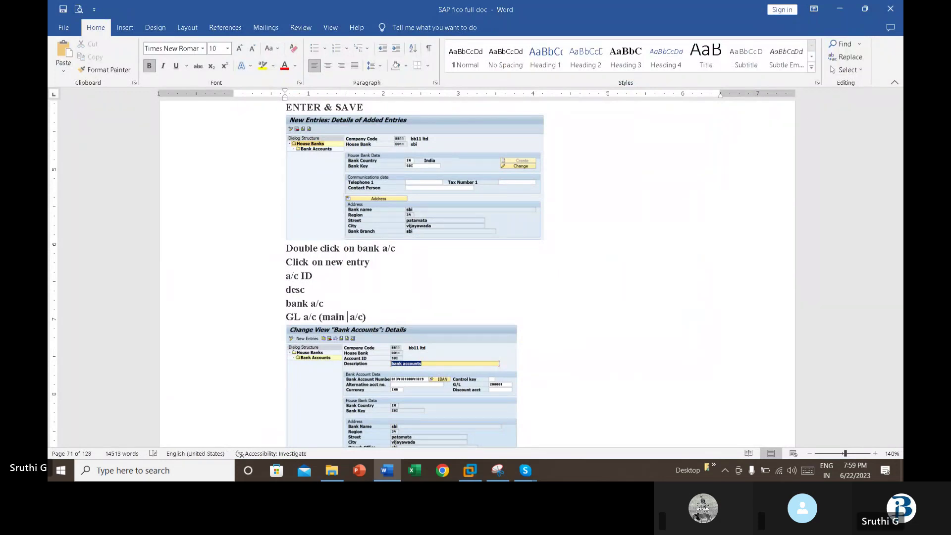
type("bank")
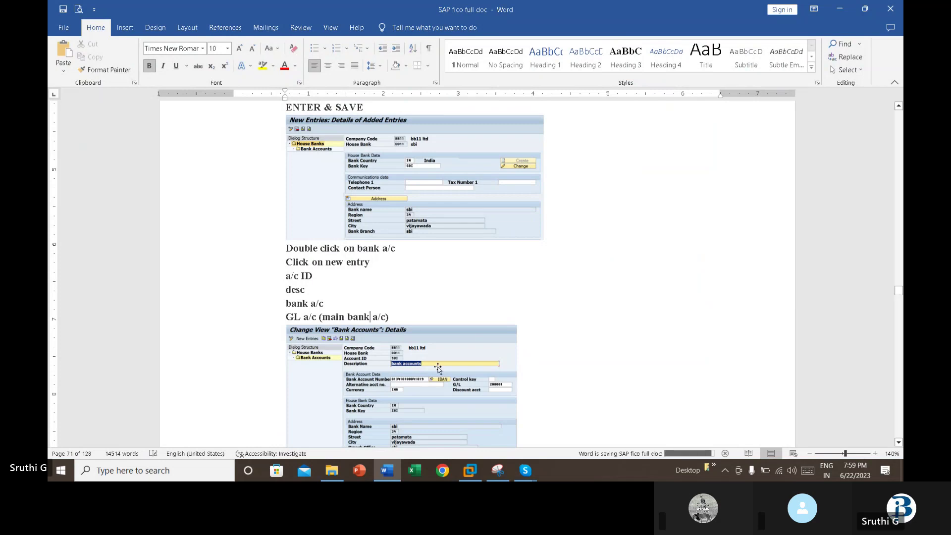
left_click(749, 454)
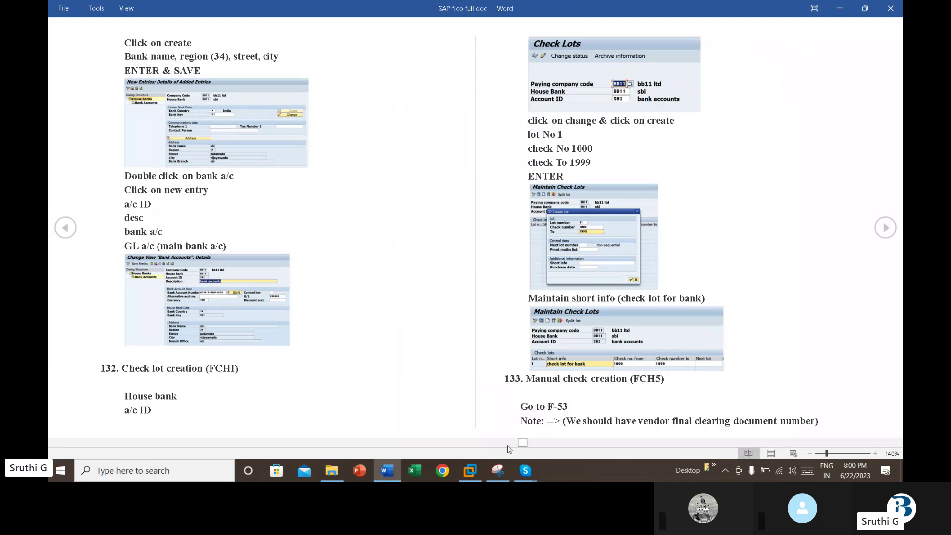
- Switch back to SAP, save the bank account entry, and open the check lot transaction FCHI
left_click(470, 470)
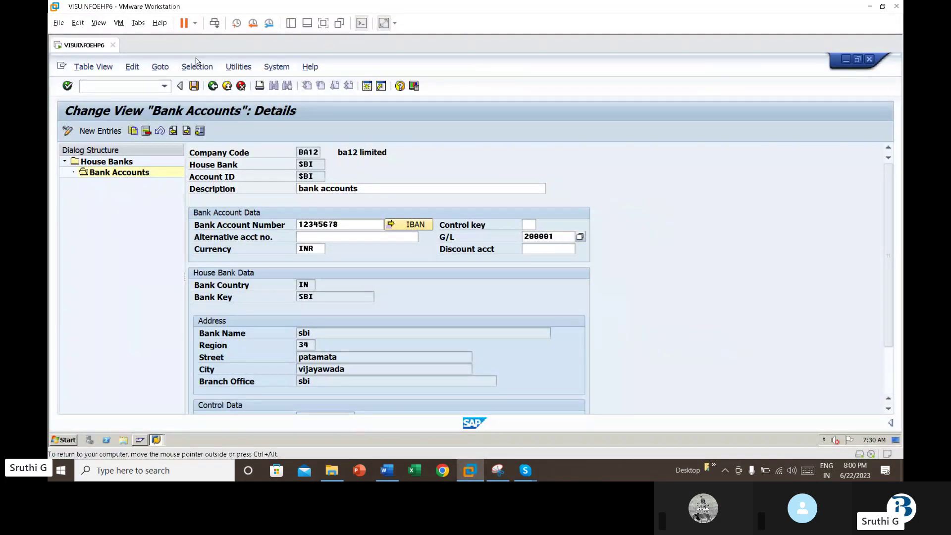
left_click(194, 86)
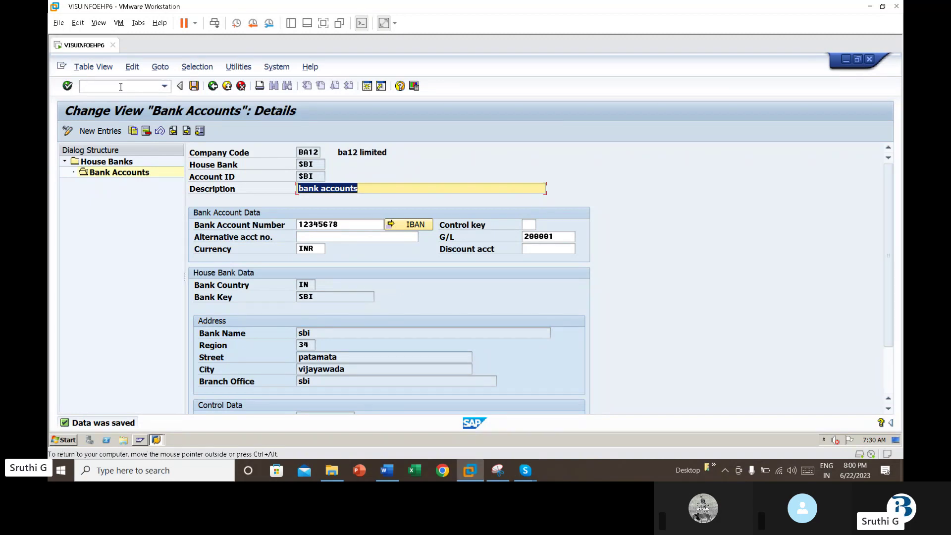
left_click(141, 85)
type("/nfchi")
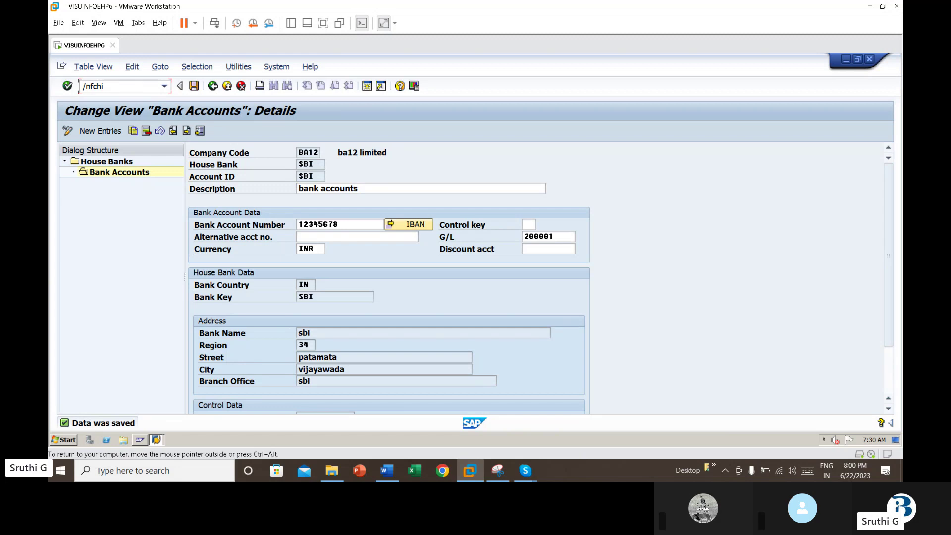
key("Return")
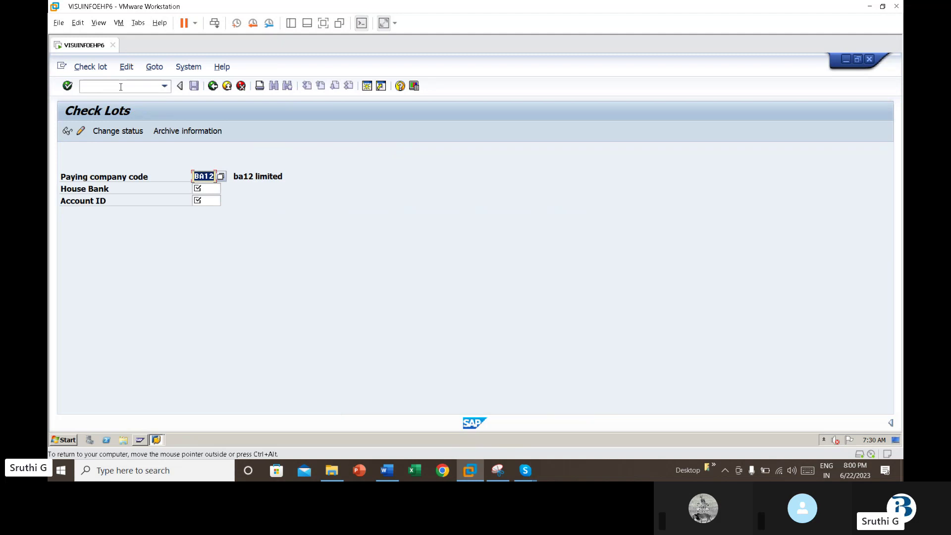
- Enter house bank sbi and account ID sbi for paying company code BA12, and open its check lots for changing
key("Tab")
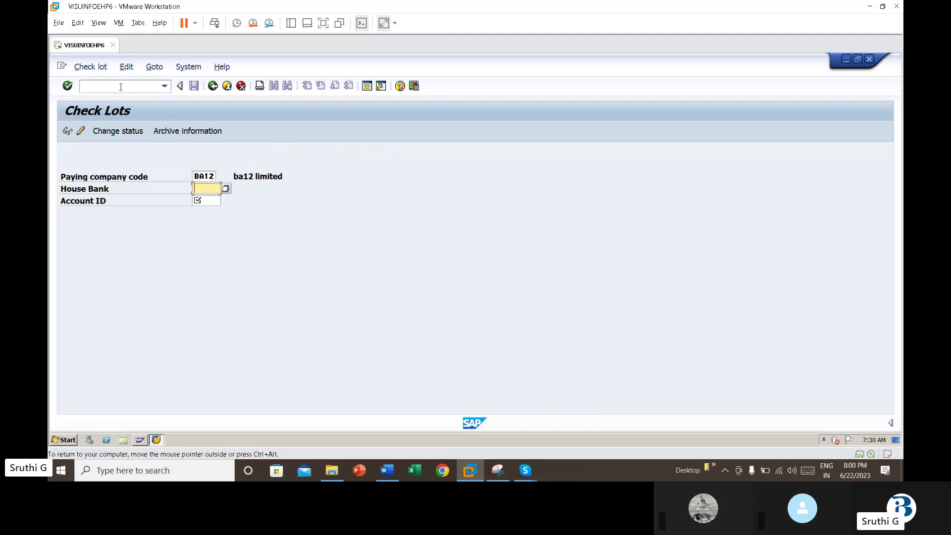
type("sbi")
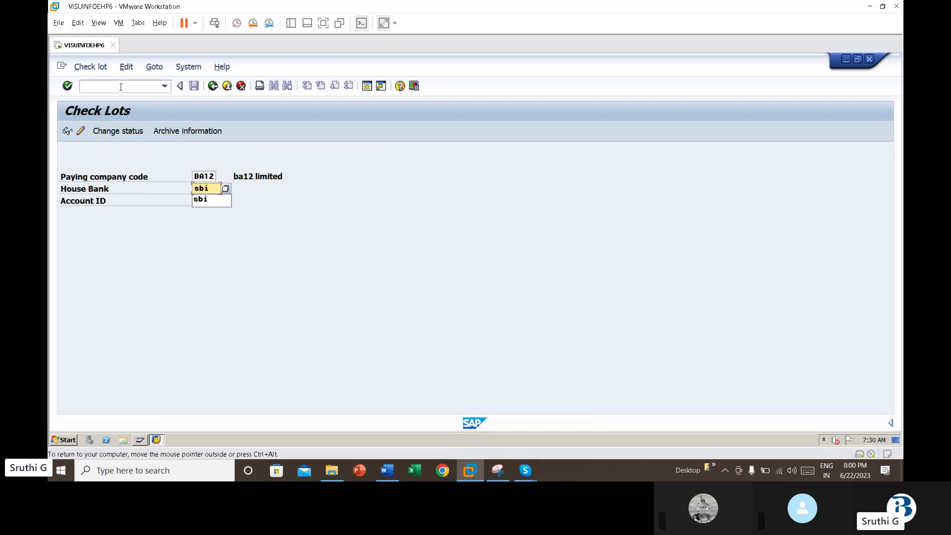
key("Tab")
type("sbi")
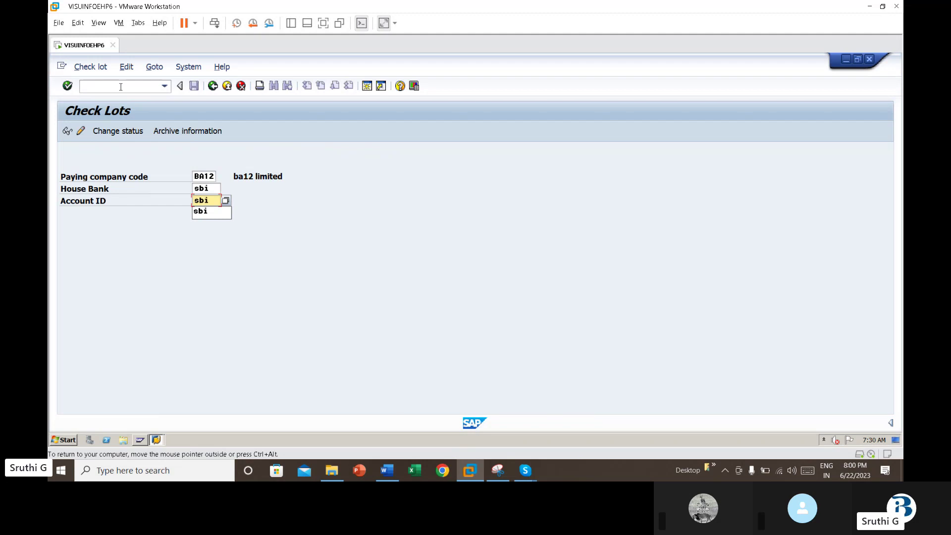
key("Return")
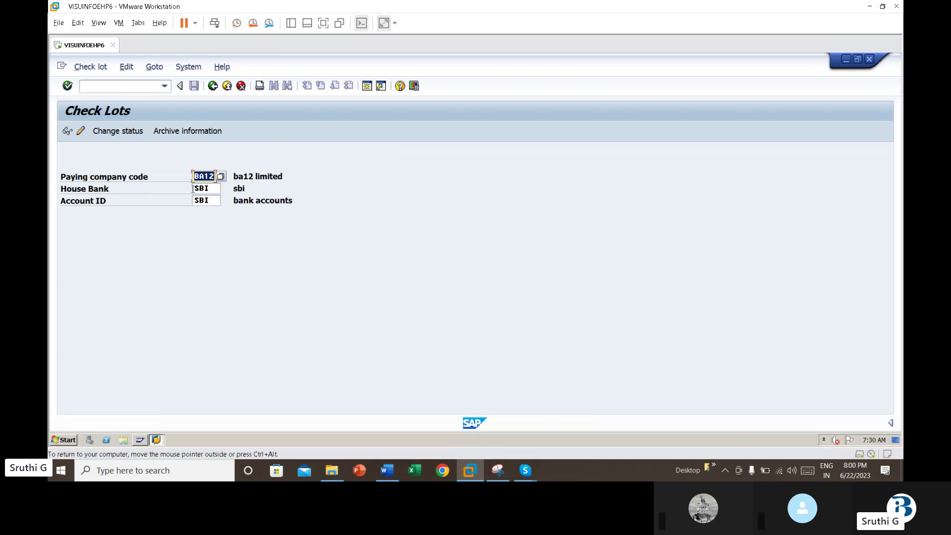
left_click(194, 188)
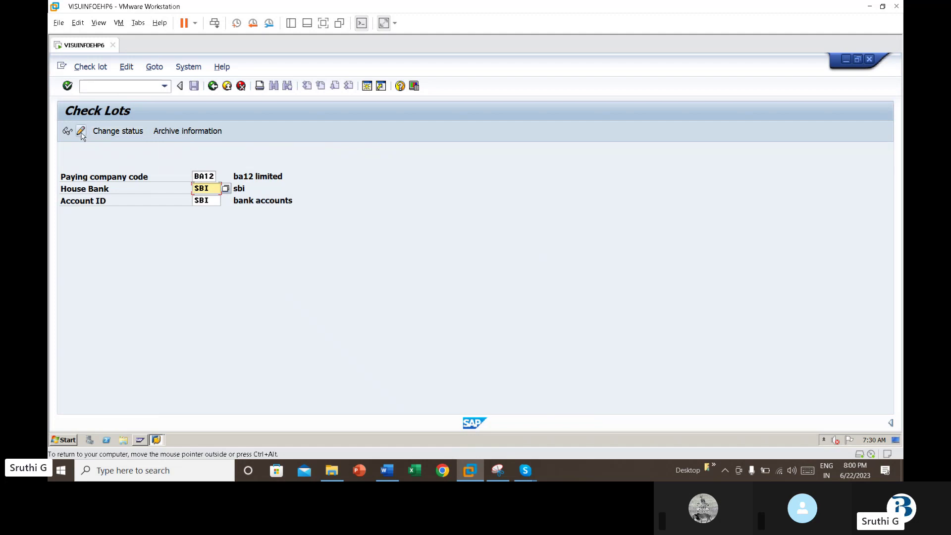
left_click(81, 132)
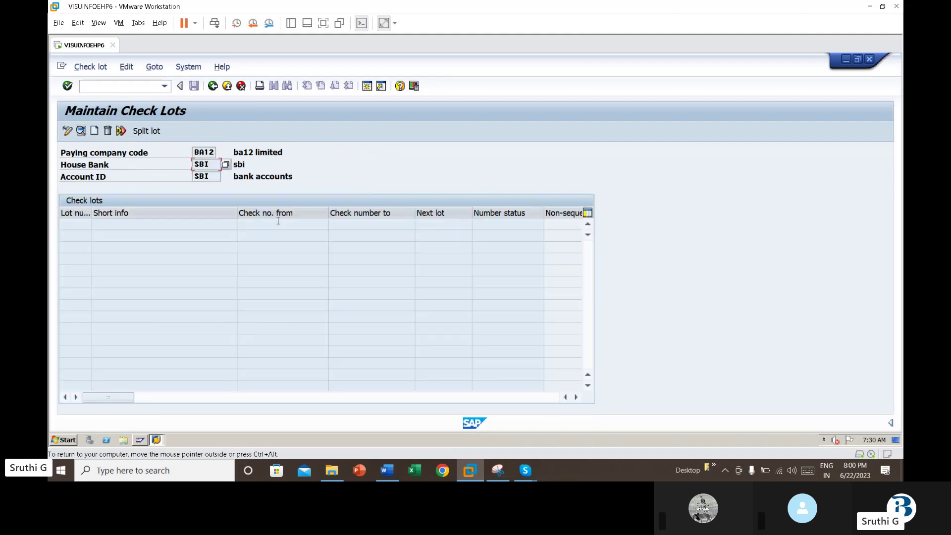
- Create check lot number 1 with check numbers from 1000 to 1999
left_click(94, 132)
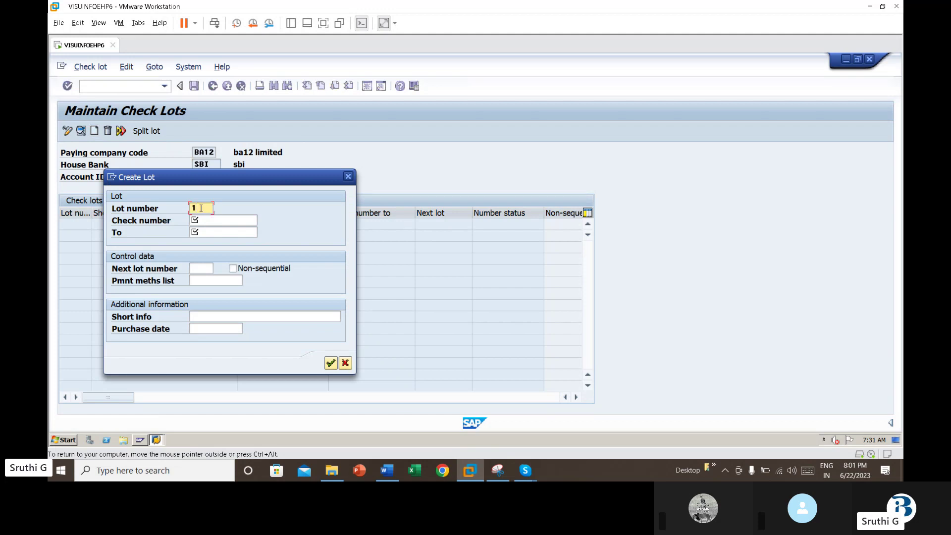
type("1")
key("Tab")
type("100")
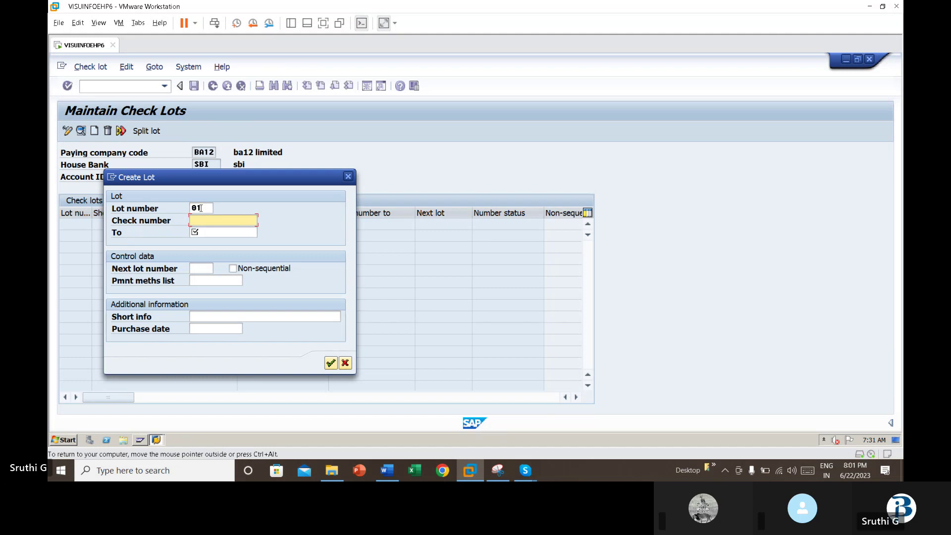
key("Down")
key("Return")
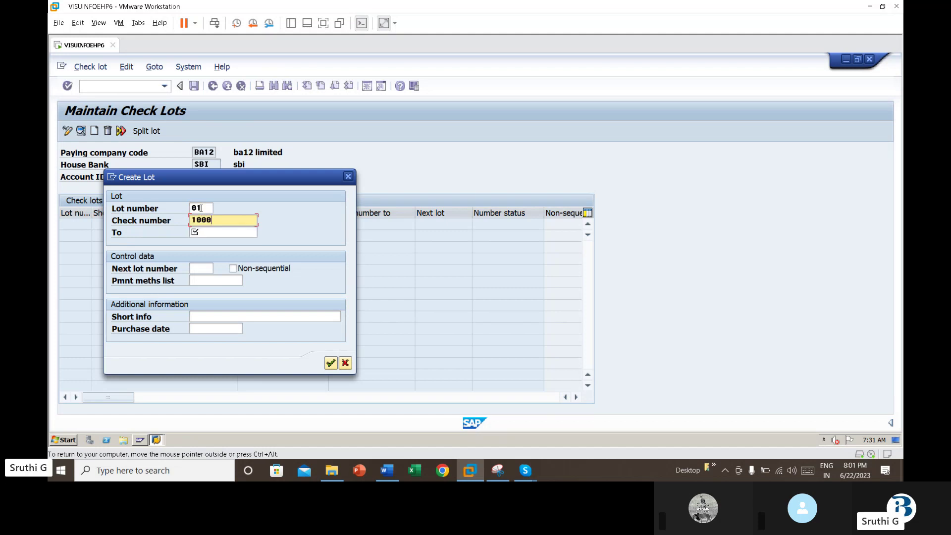
key("Tab")
type("1")
key("Down")
key("Return")
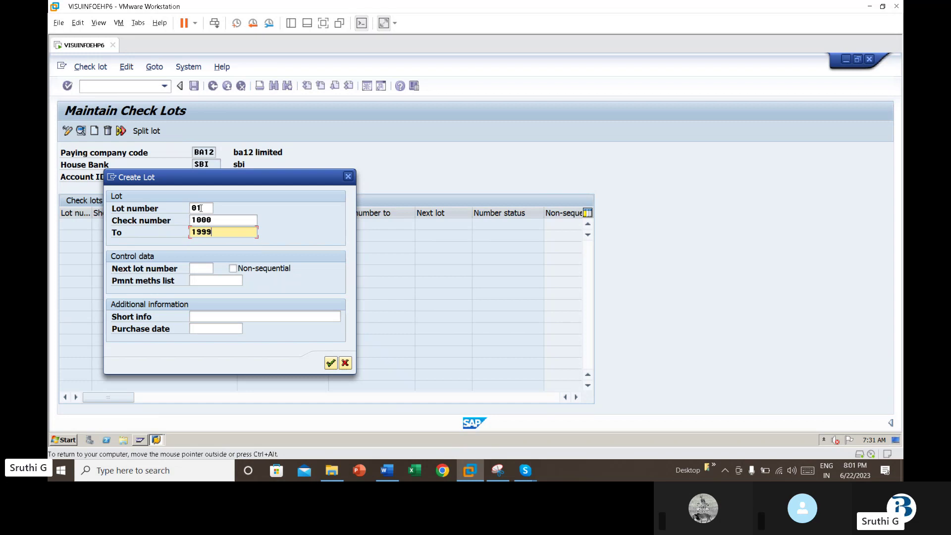
left_click(201, 208)
key("Return")
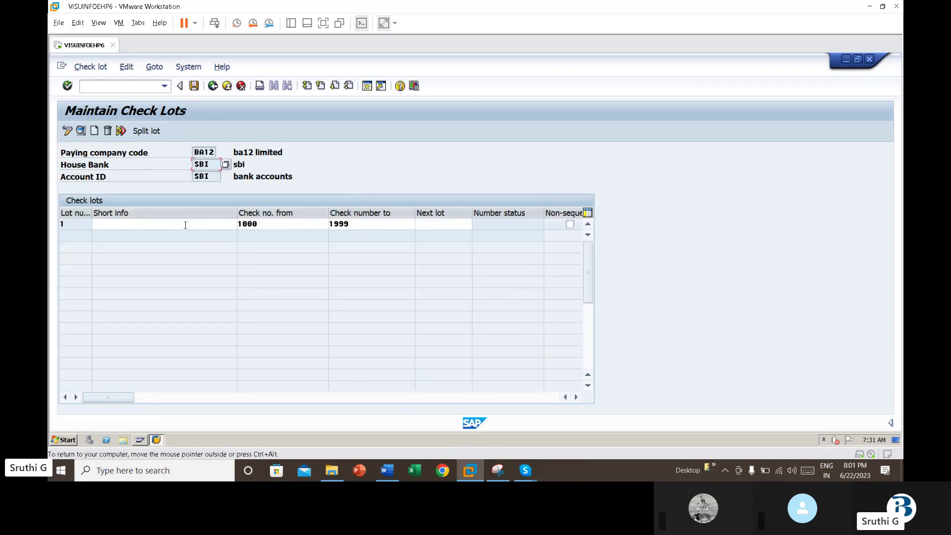
- Set the short info of lot 1 to "check lot for bank" and save the check lot
left_click(172, 224)
type("ch")
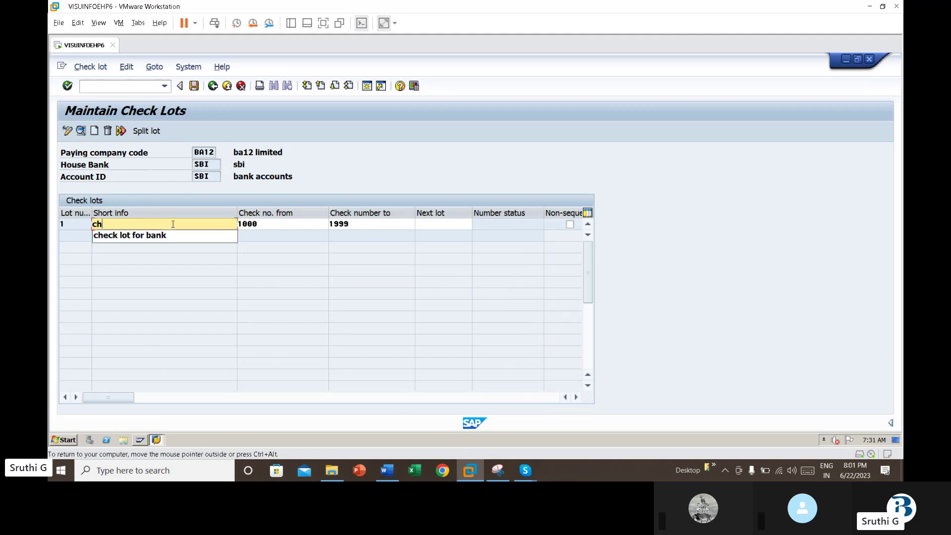
key("Down")
key("Return")
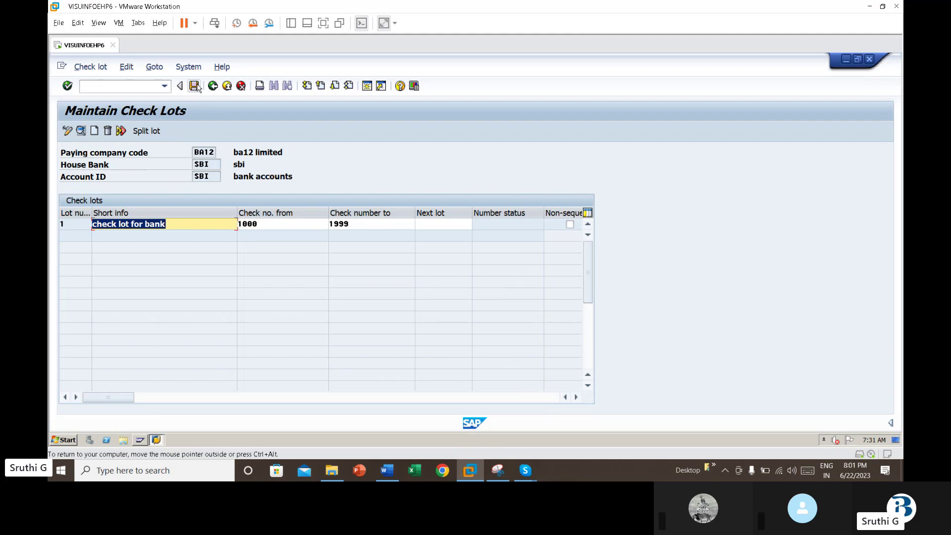
left_click(194, 87)
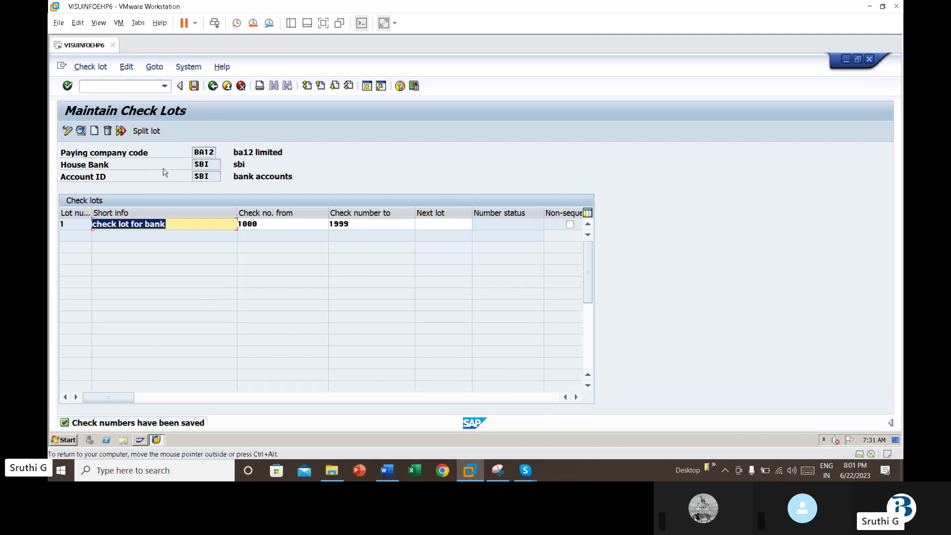
- Check the Word notes on manual check creation, switch back to SAP, and open the check creation transaction FCH5
left_click(386, 472)
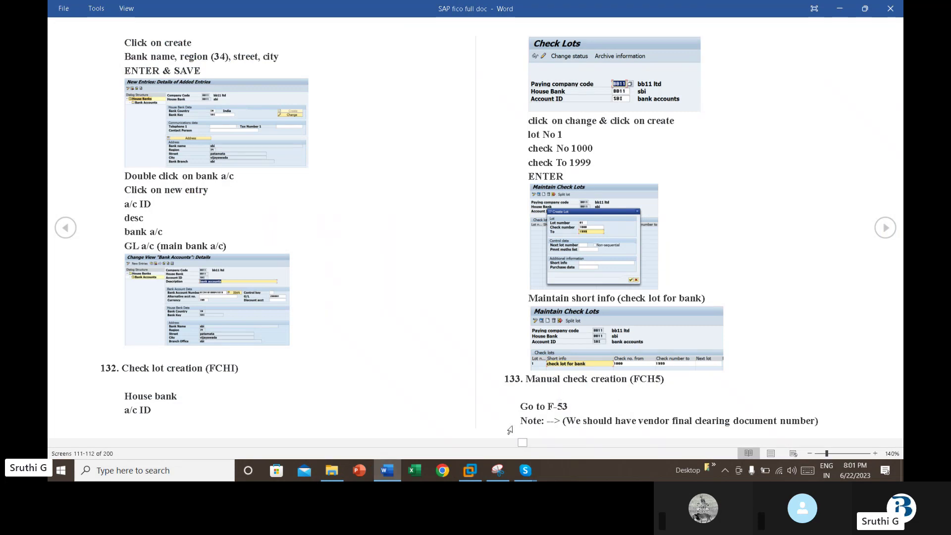
left_click(463, 475)
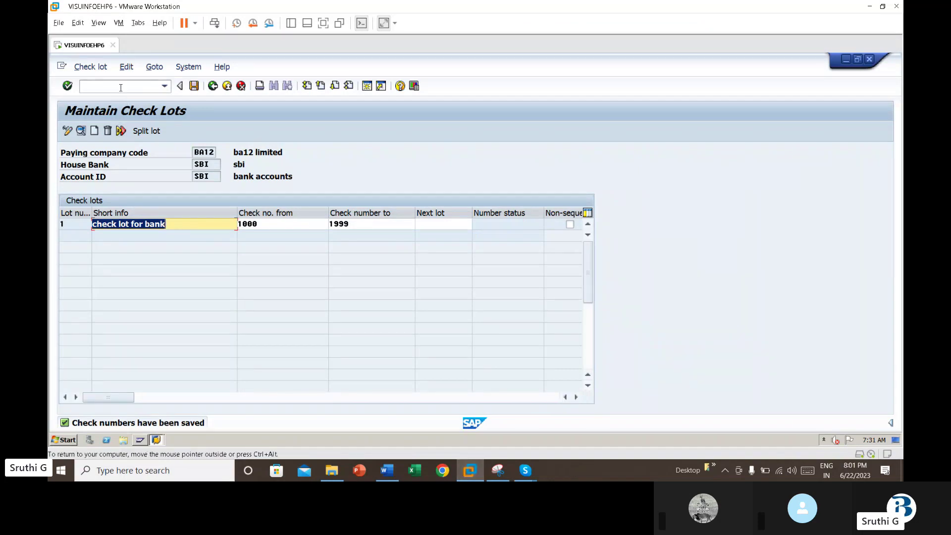
left_click(120, 87)
type("/")
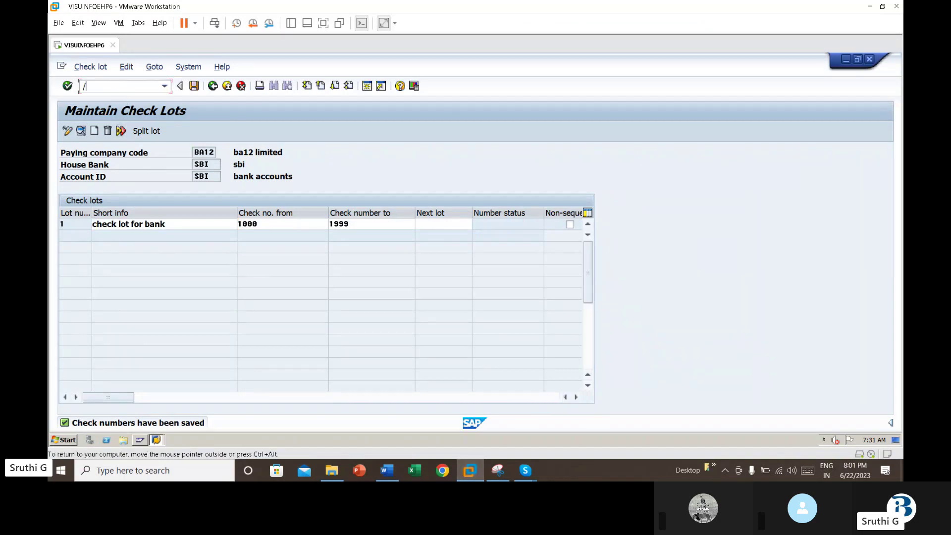
type("nfch5")
key("Return")
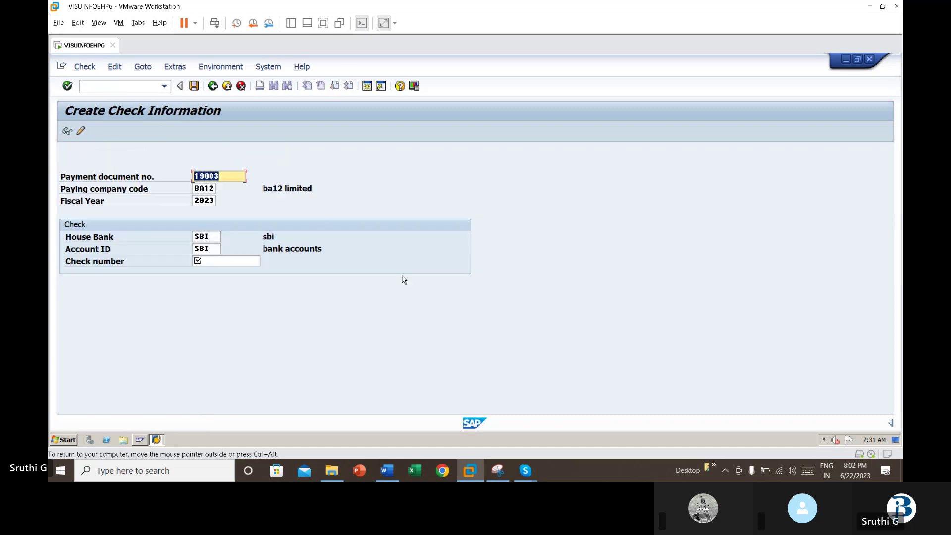
- Try to create check information with check number 1000 for payment document 19003
left_click(229, 261)
type("100")
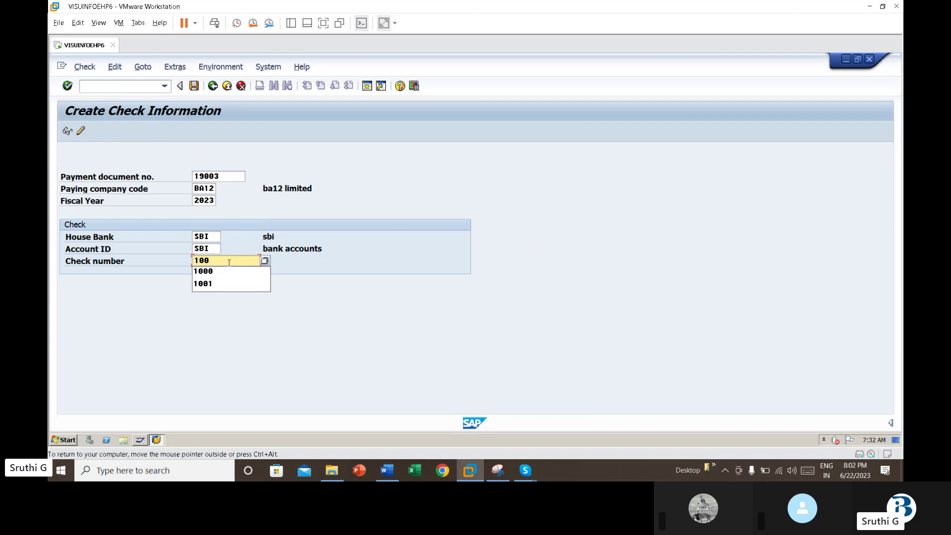
key("Down")
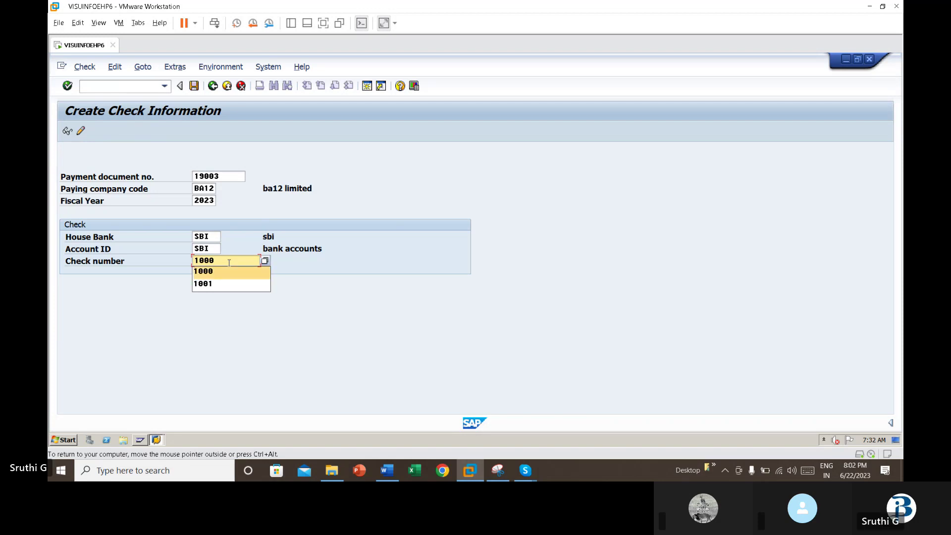
key("Return")
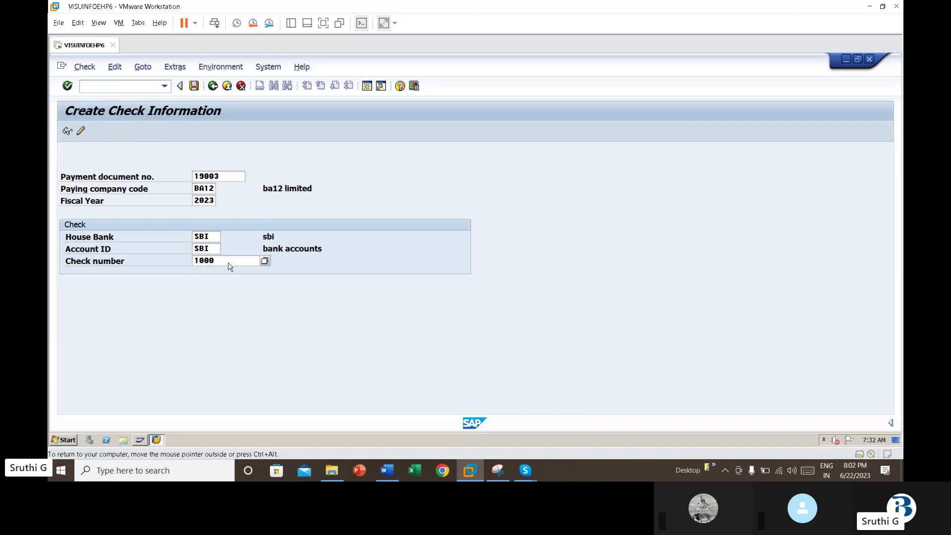
key("Return")
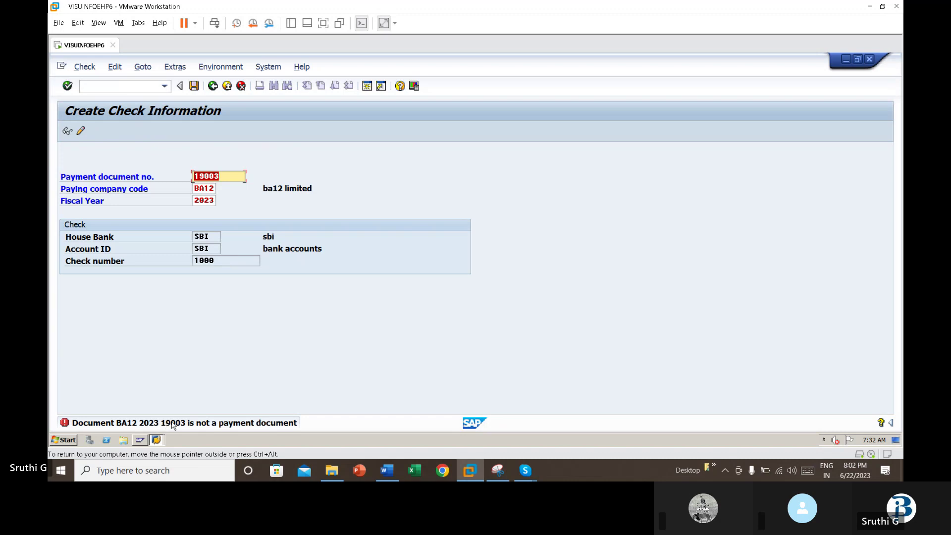
left_click(241, 175)
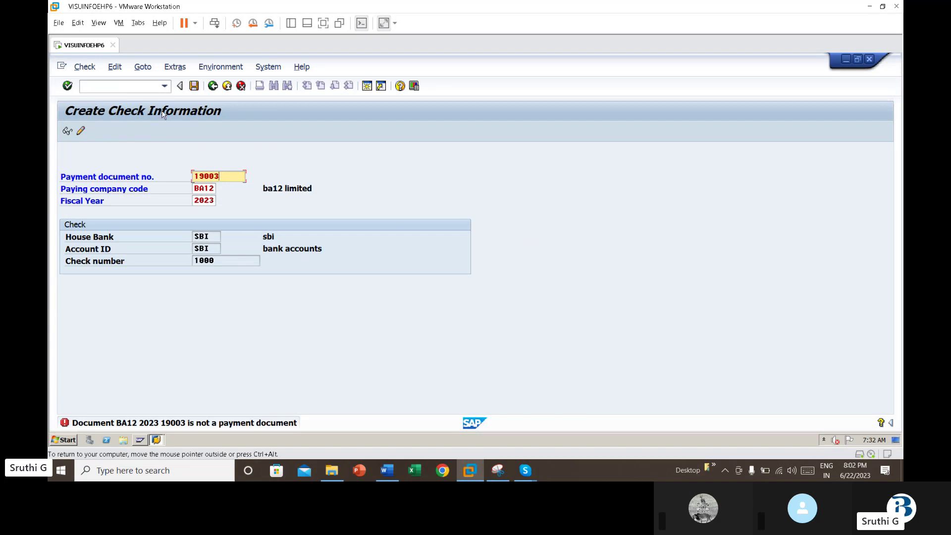
- Open the outgoing payments posting transaction F-53
left_click(142, 89)
type("/n")
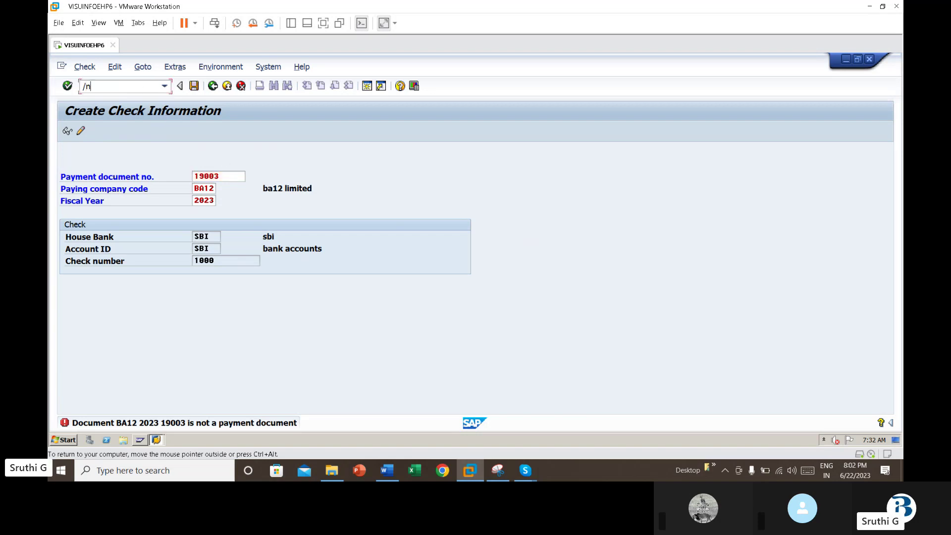
type("fch5")
key("Return")
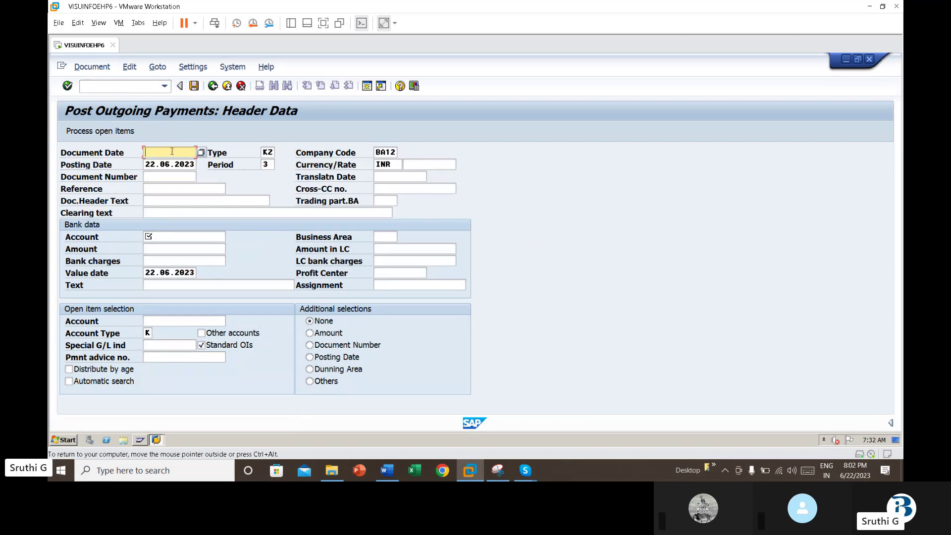
- Set the payment's document date to 22.06.2023 and its clearing text to "vendor final clearing"
type("22")
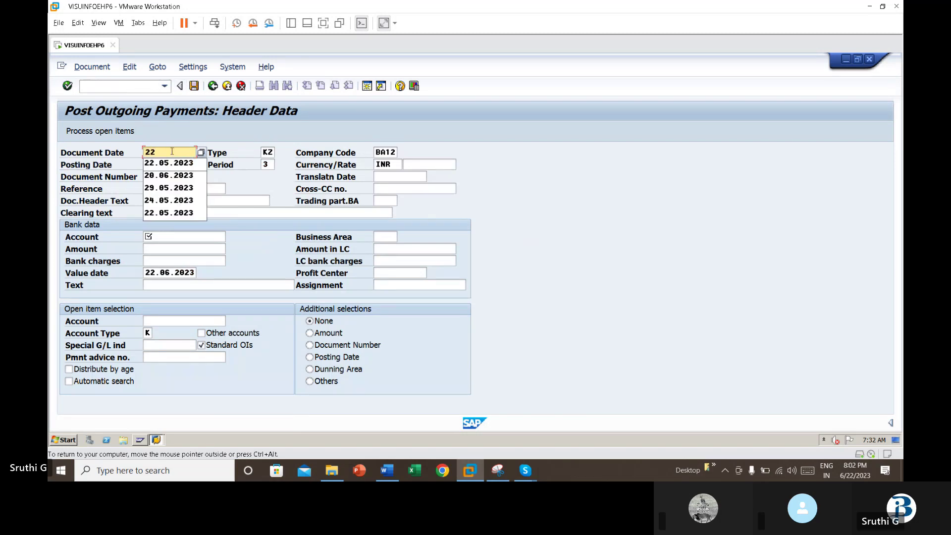
type(".")
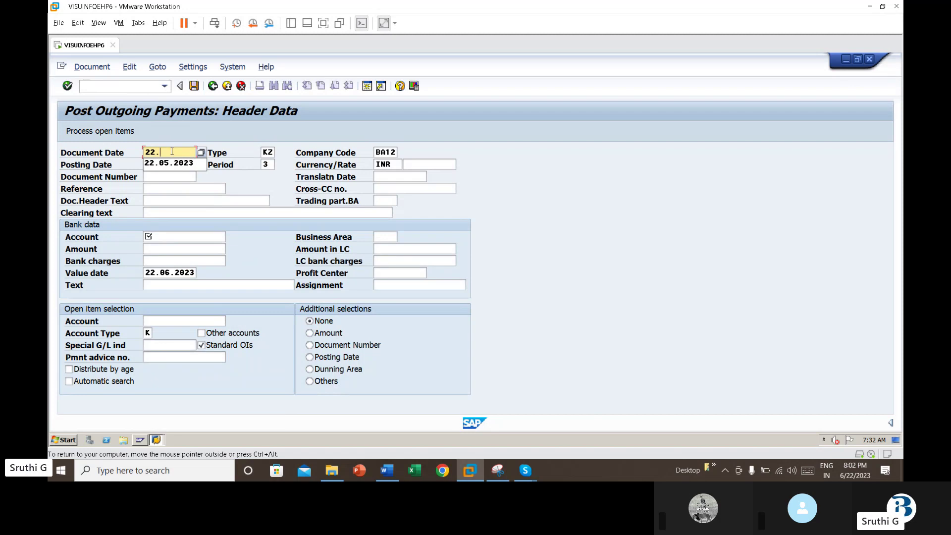
type("06.2023")
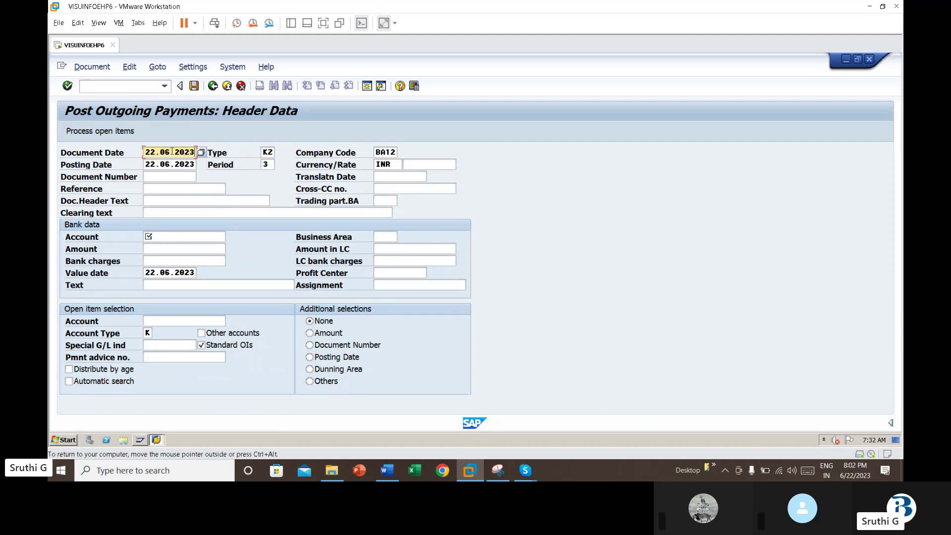
key("Tab")
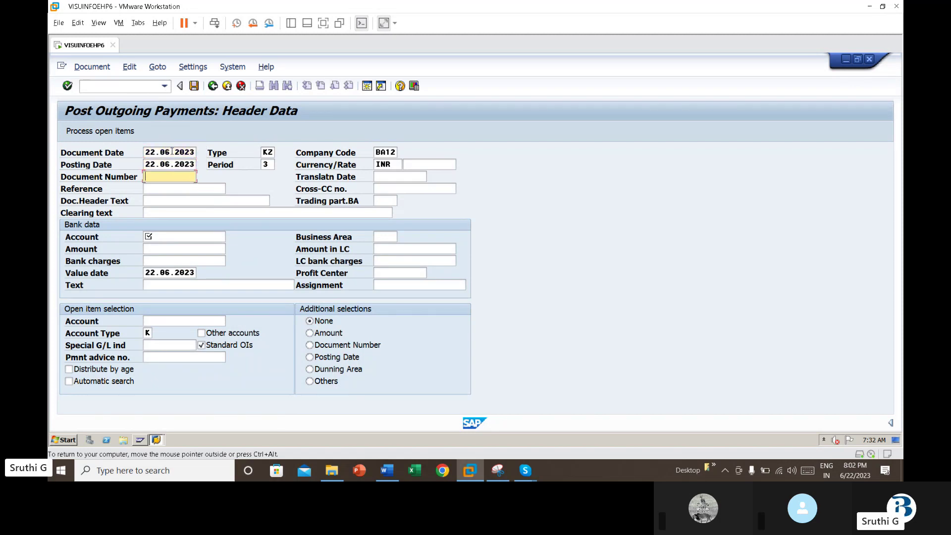
key("Tab")
key("Tab")
key("Tab")
type("v")
key("Down")
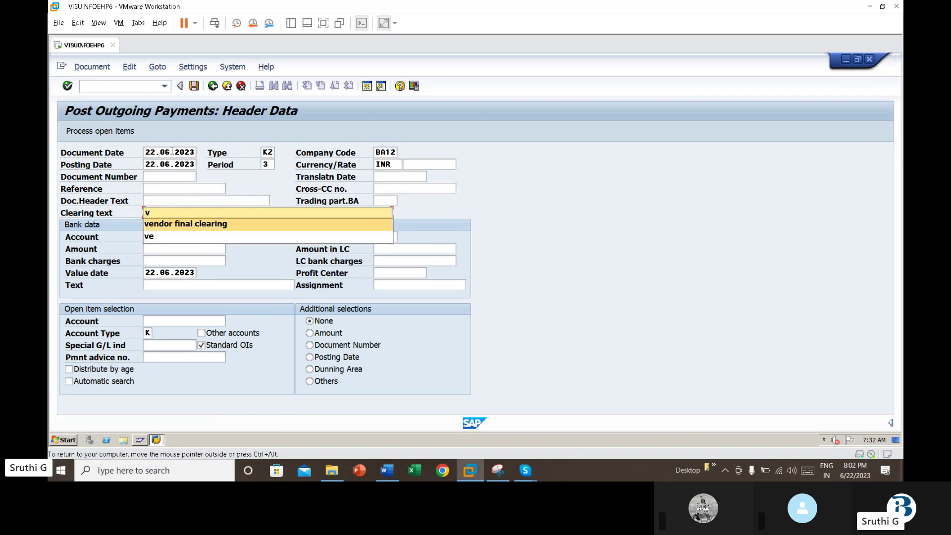
key("Tab")
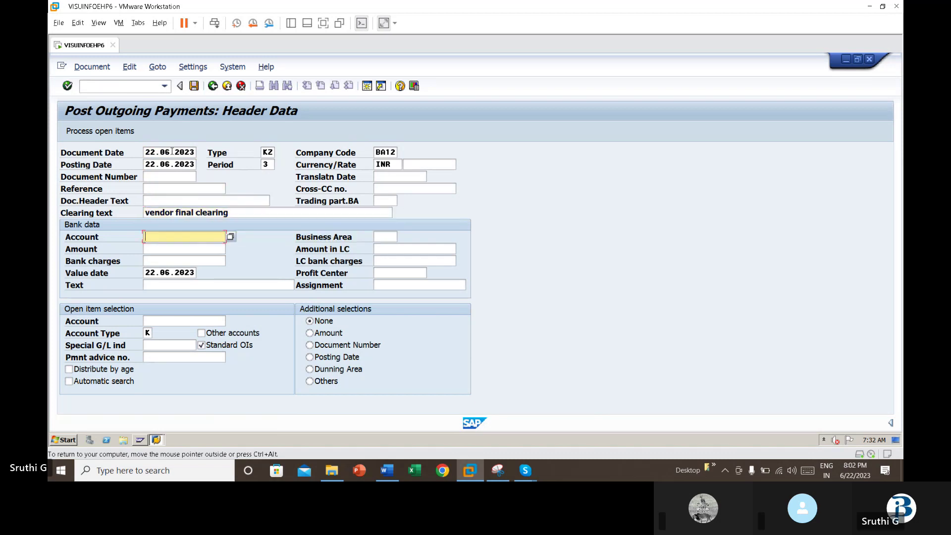
- Look up the G/L accounts of company code BA12 and choose SBI outgoing bank a/c as the bank data account
left_click(230, 237)
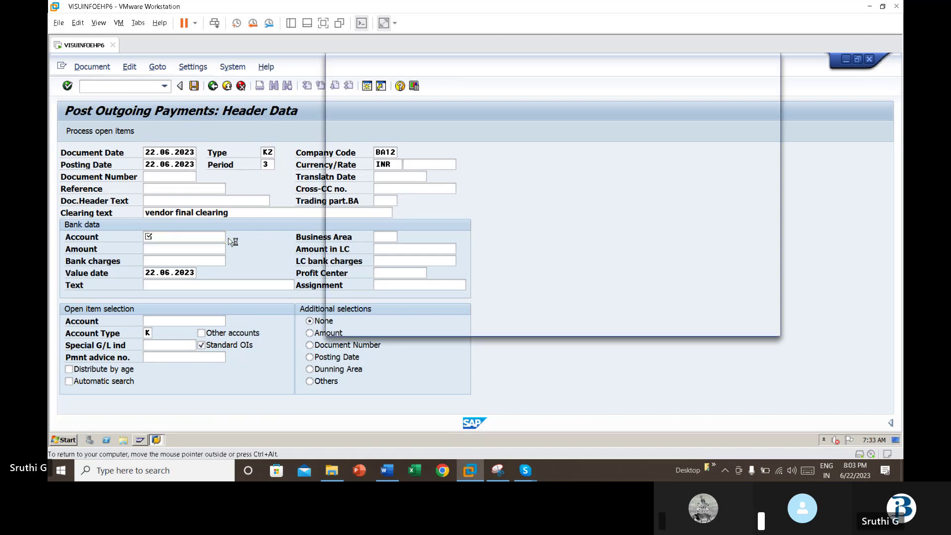
key("Return")
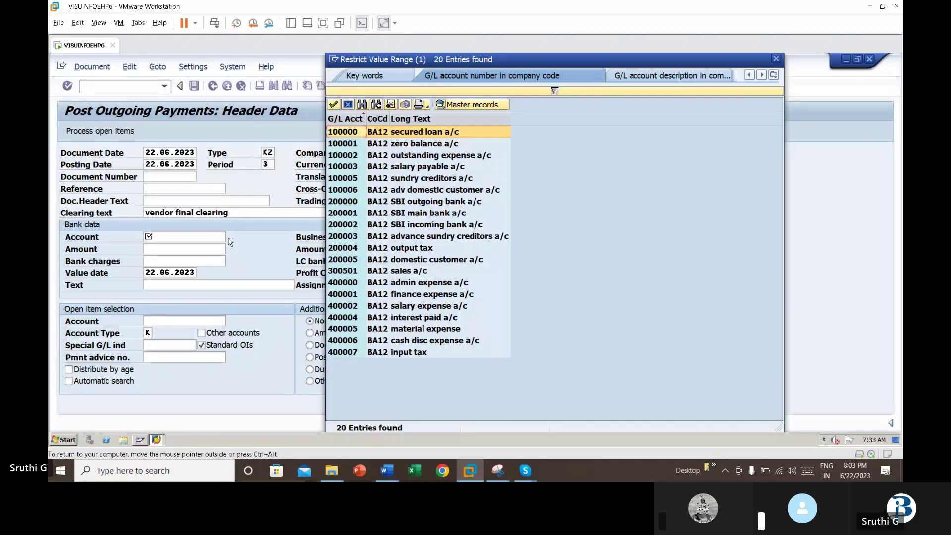
key("Down")
key("Down")
key("Down")
key("Down")
key("Down")
key("Down")
key("Down")
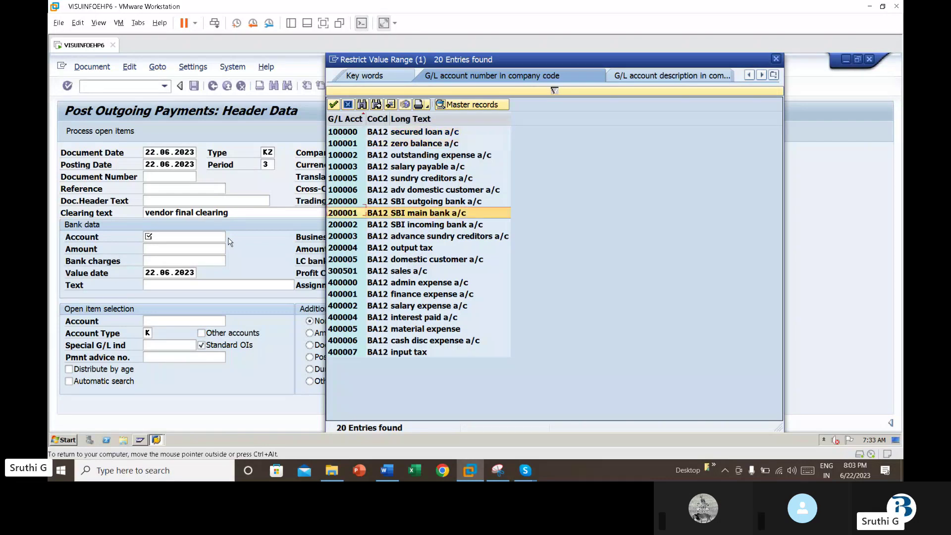
key("Up")
key("Return")
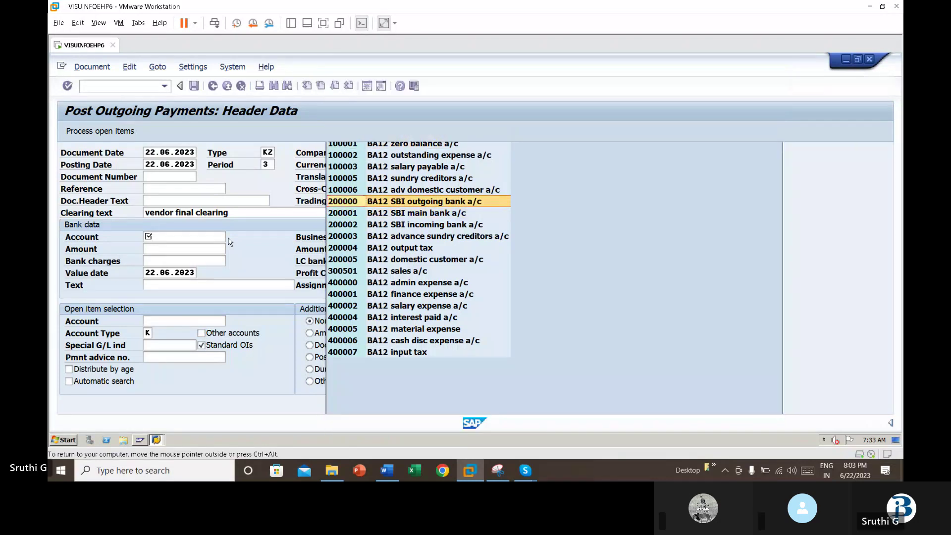
- Set the bank data amount to 1 and the business area to ba12
key("Tab")
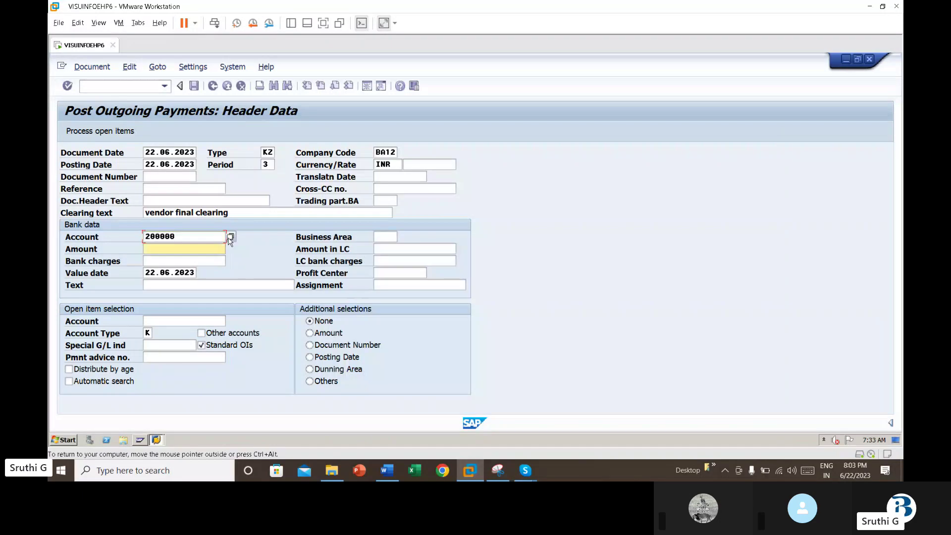
type("1")
key("Down")
key("Down")
key("Down")
key("Down")
key("Down")
key("Down")
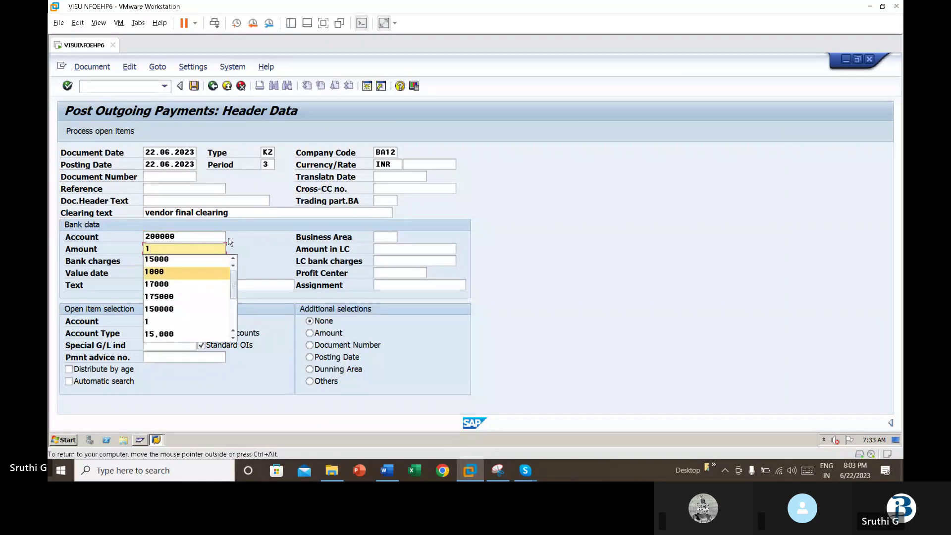
key("Return")
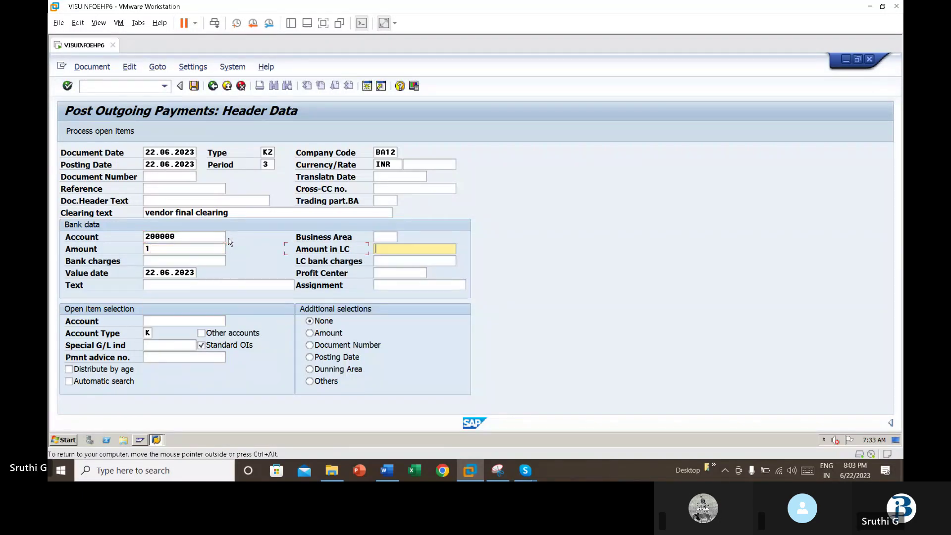
key("Up")
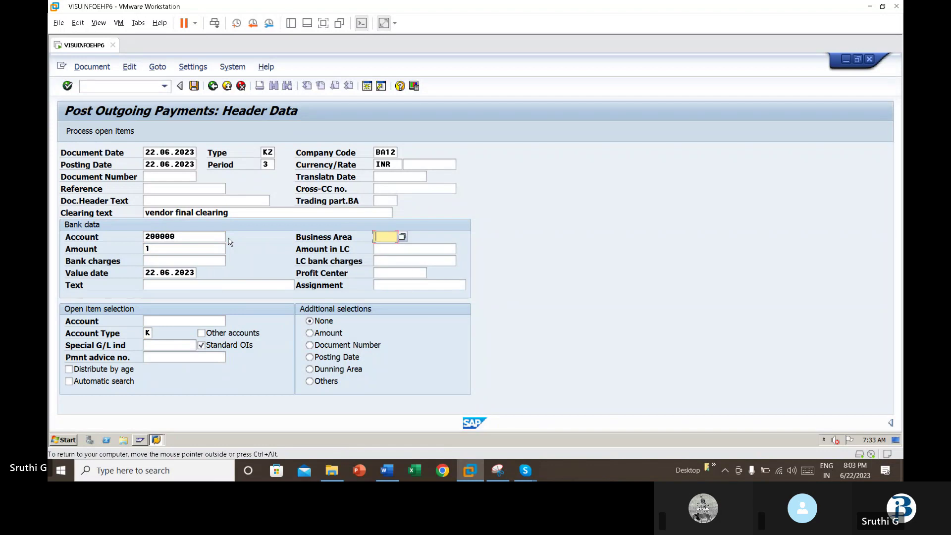
type("ba12")
key("Down")
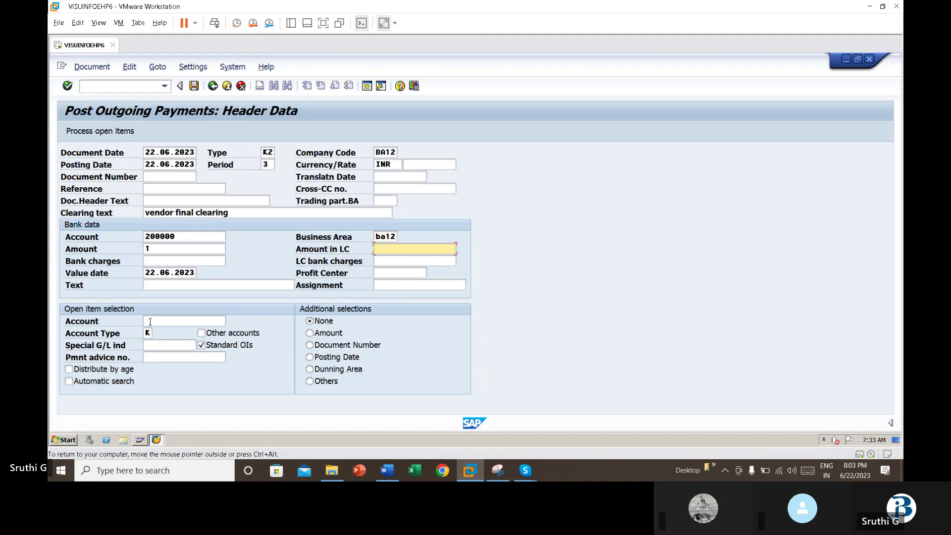
- Look up the vendor in company code BA12 for the open item selection and process its open items
left_click(181, 321)
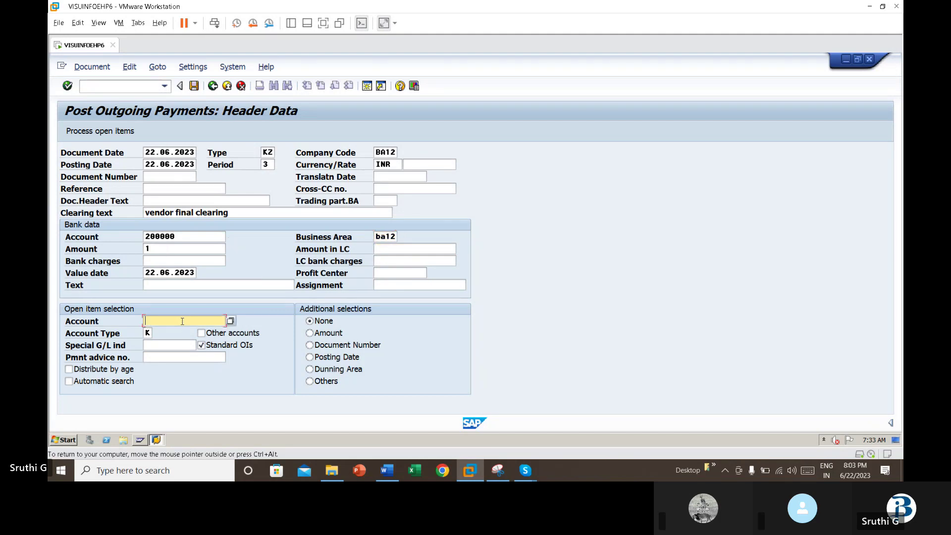
left_click(231, 321)
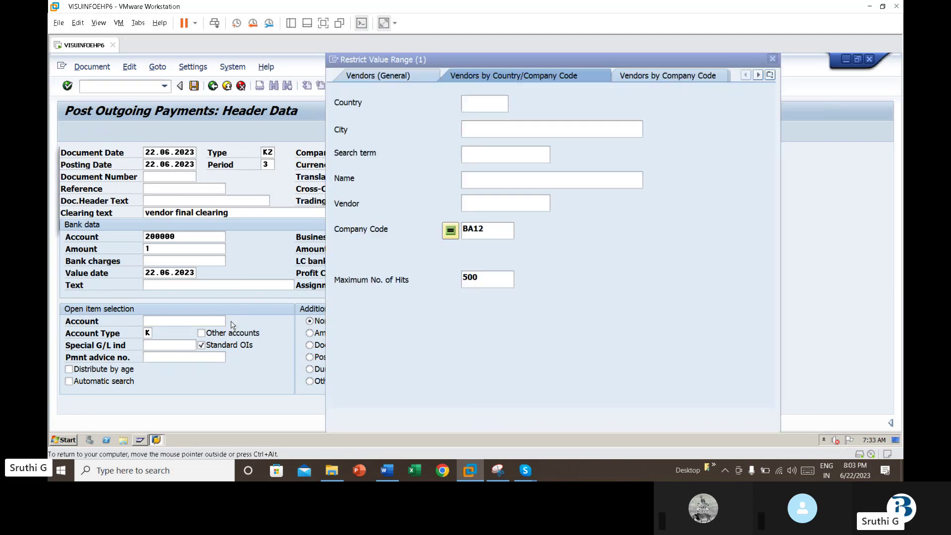
key("Return")
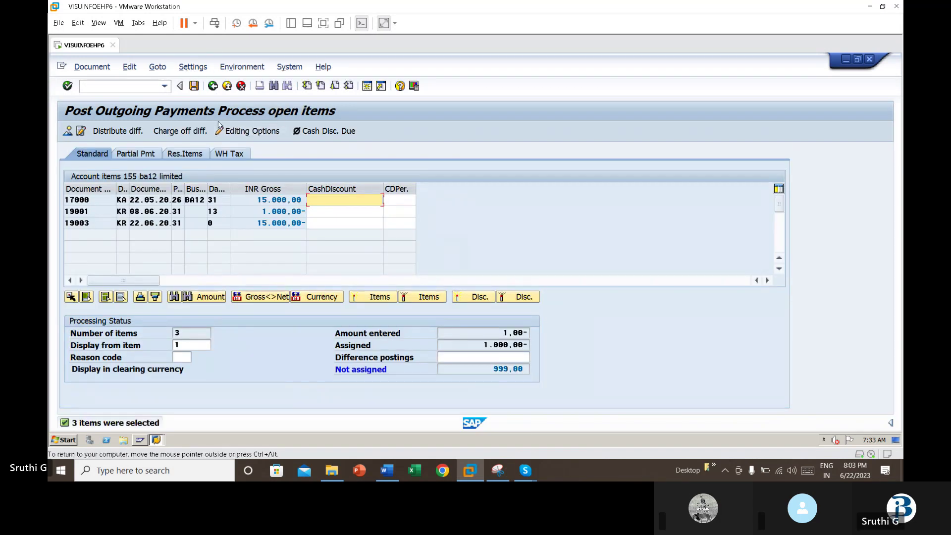
- Correct the SBI outgoing bank line item's amount to 1000 from the document overview and post the payment
left_click(105, 69)
left_click(97, 96)
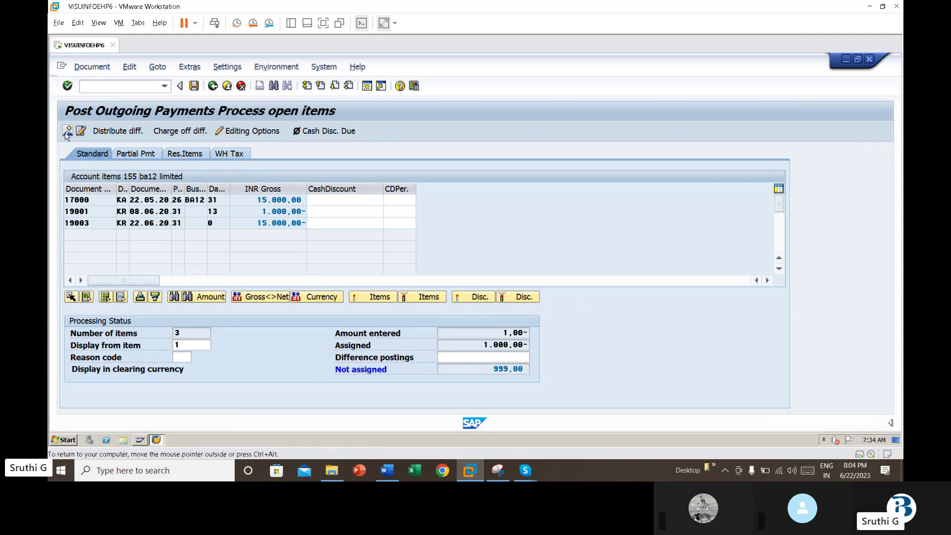
left_click(65, 133)
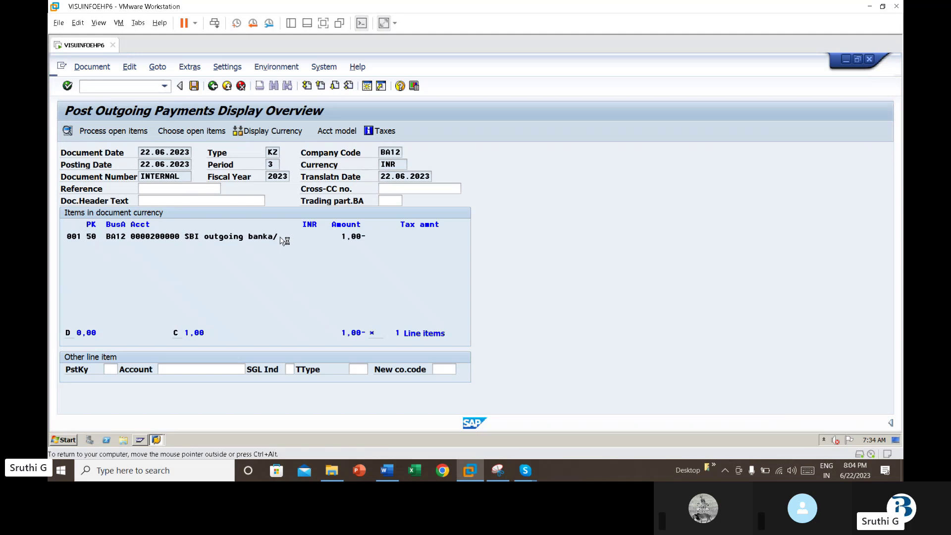
double_click(283, 239)
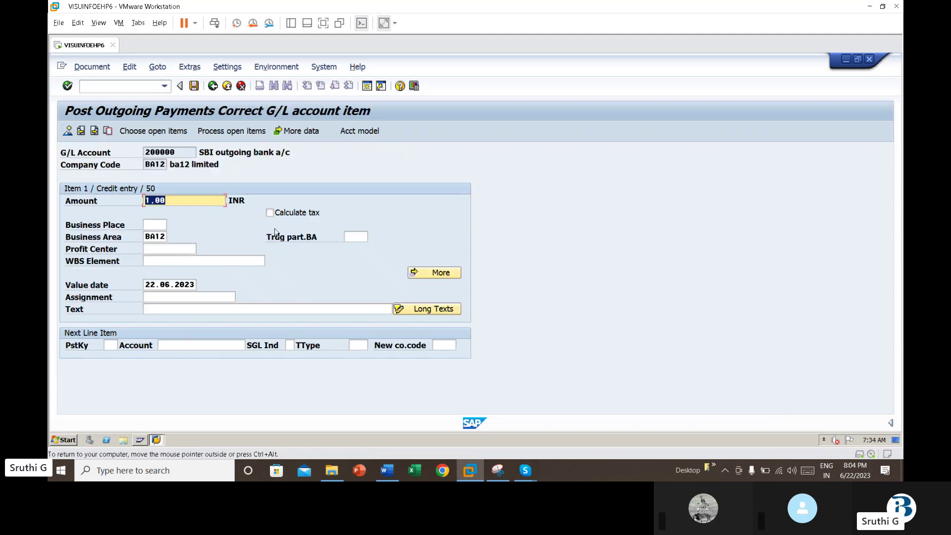
type("1000")
key("Return")
left_click(196, 86)
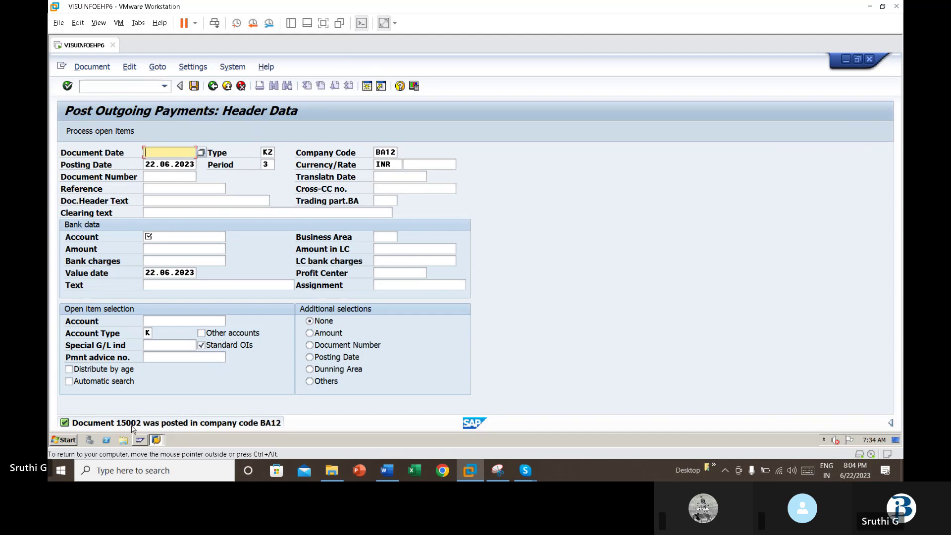
- Create check number 1000 manually for the posted payment document with house bank SBI in transaction FCH5 and save it
left_click(164, 87)
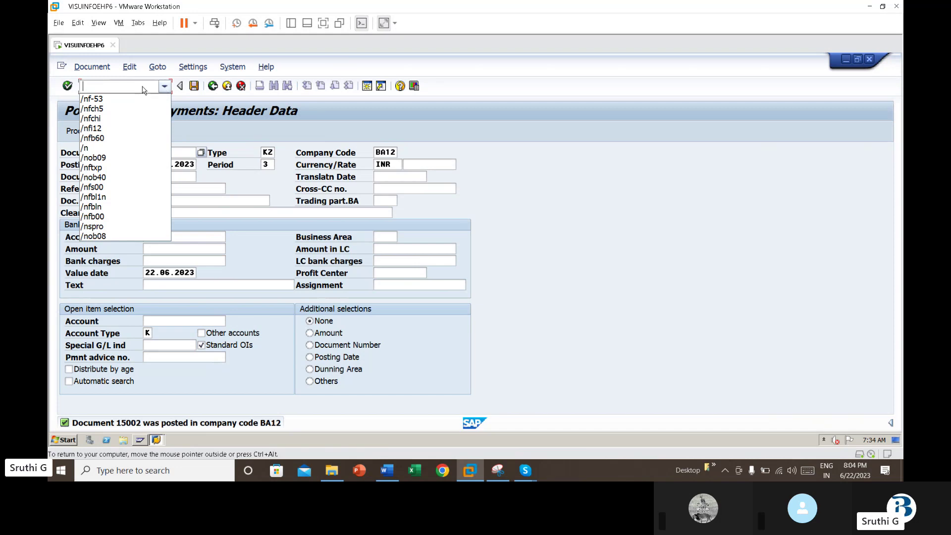
left_click(96, 115)
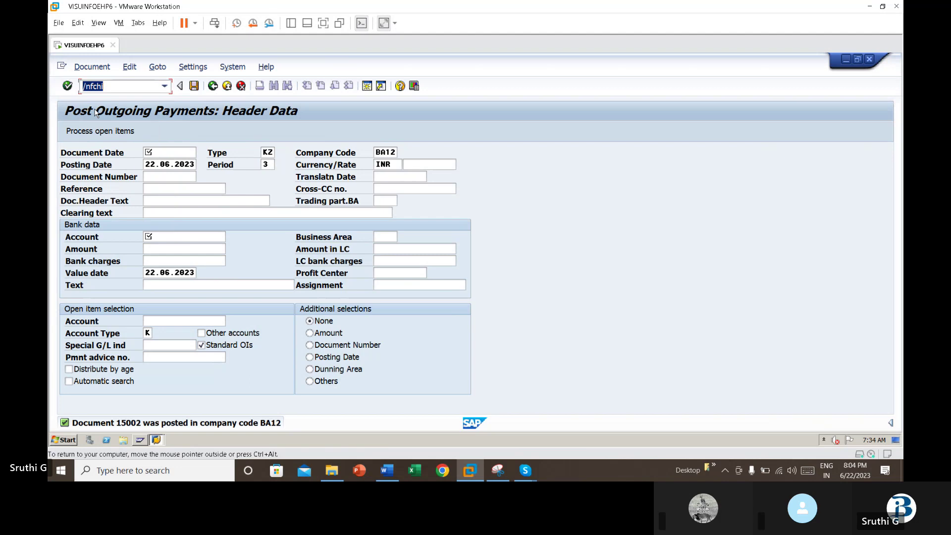
key("Return")
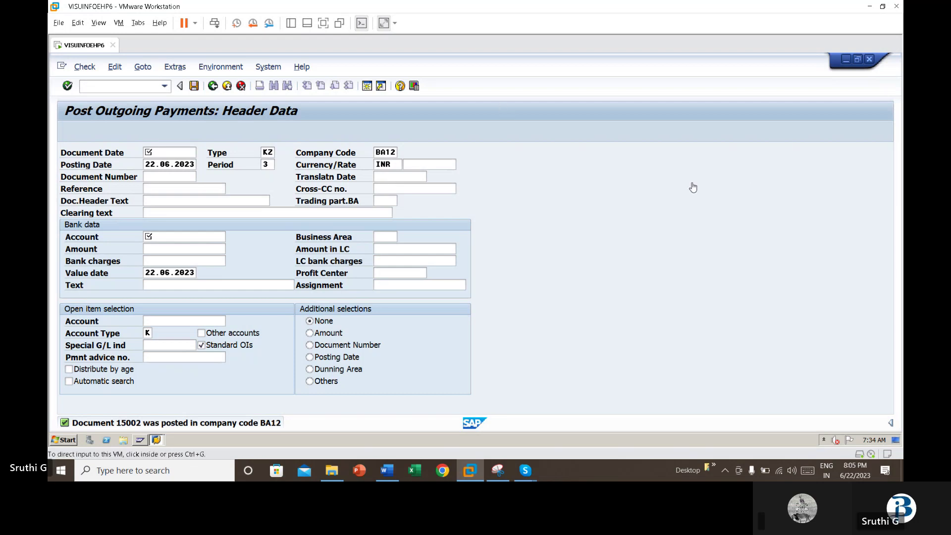
left_click(167, 86)
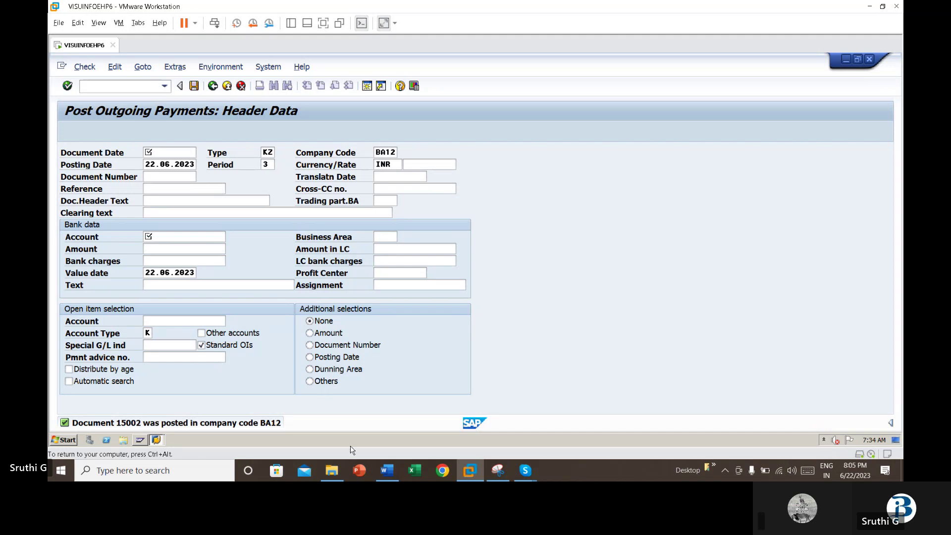
left_click(469, 473)
left_click(469, 473)
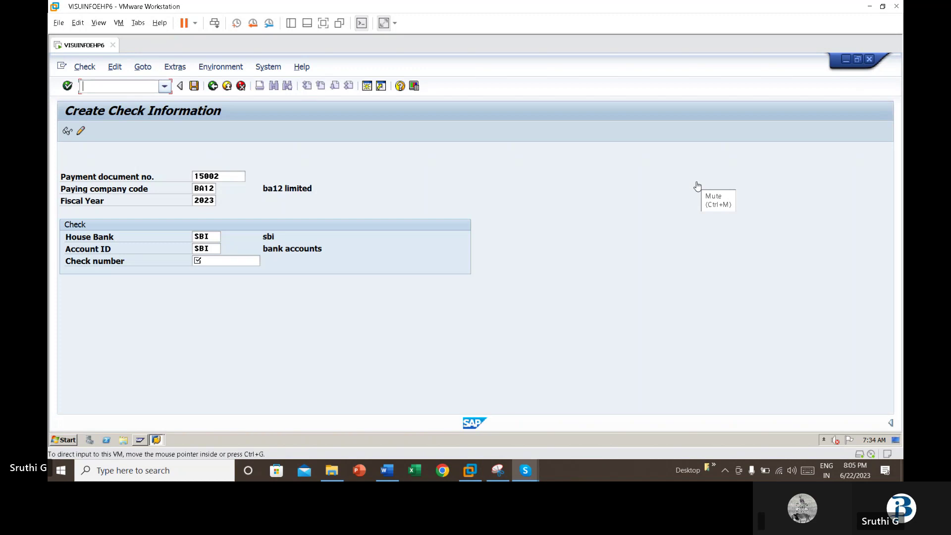
left_click(210, 260)
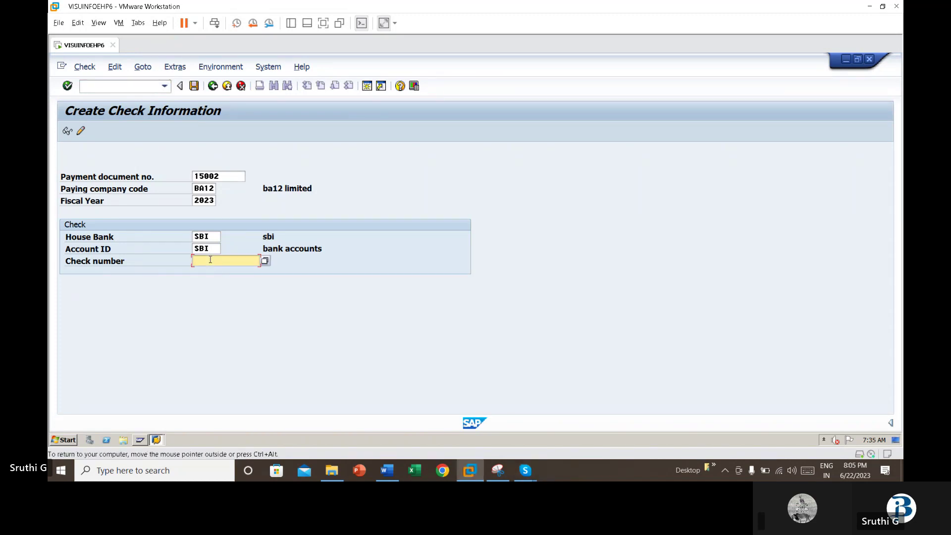
type("1000")
key("Return")
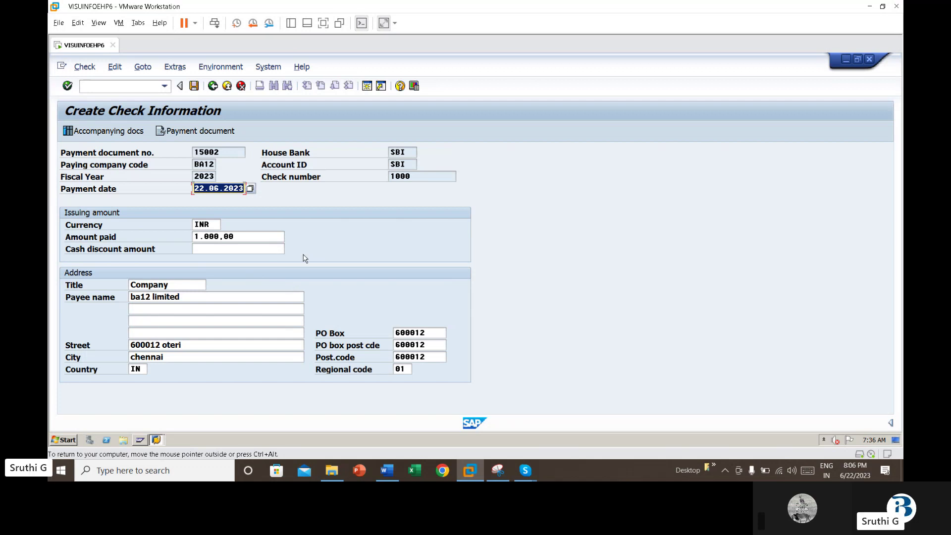
left_click(195, 88)
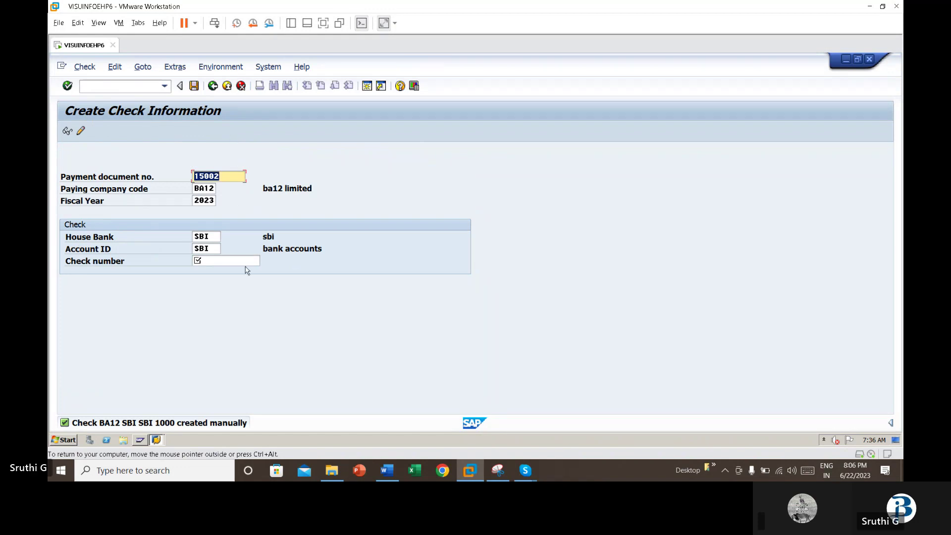
left_click(210, 260)
type("2")
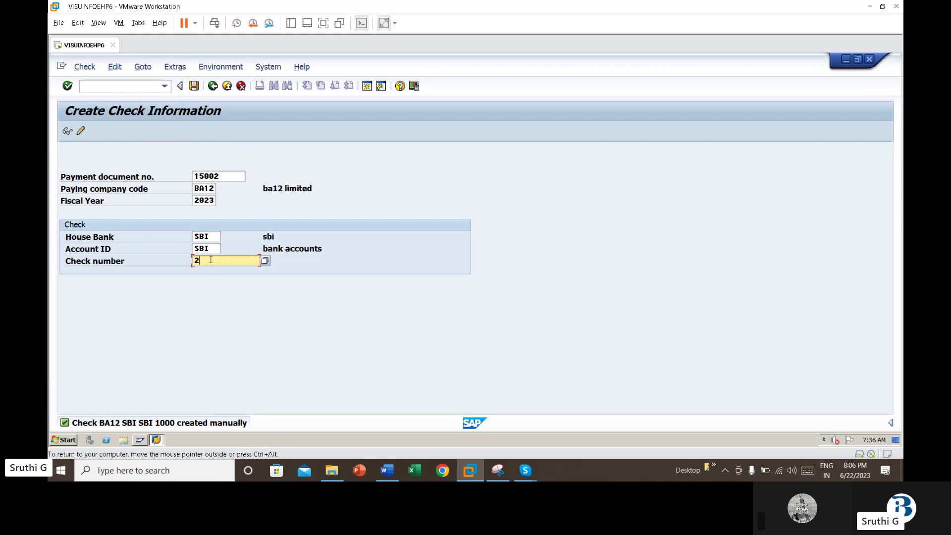
type("00")
key("BackSpace")
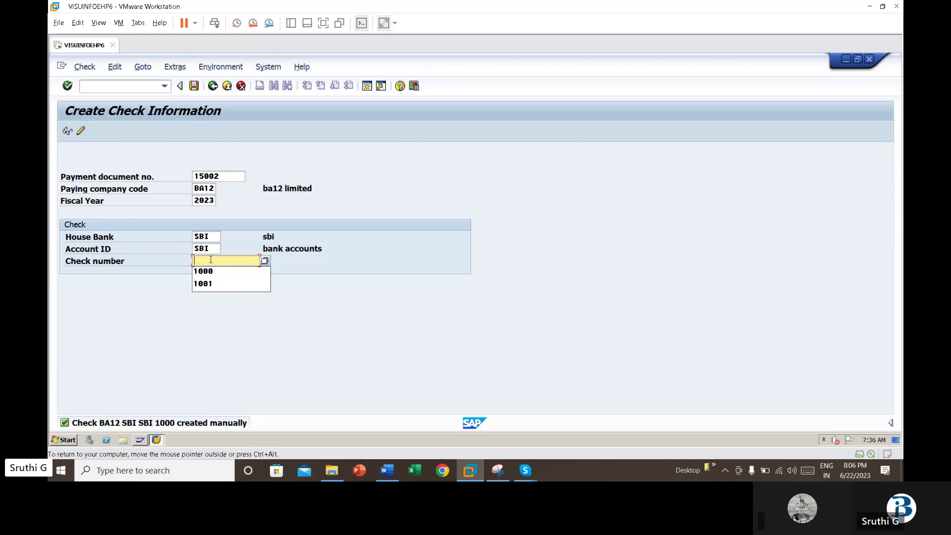
key("Down")
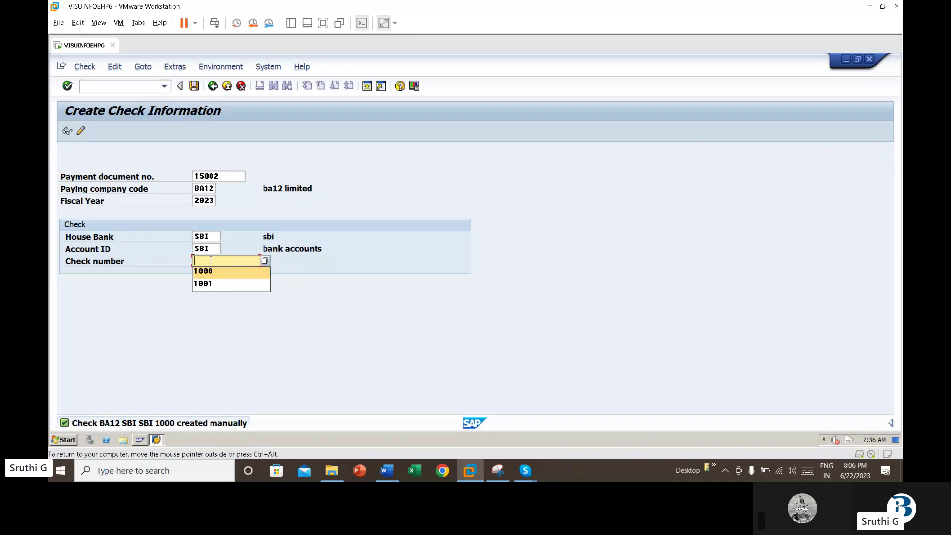
key("Return")
key("BackSpace")
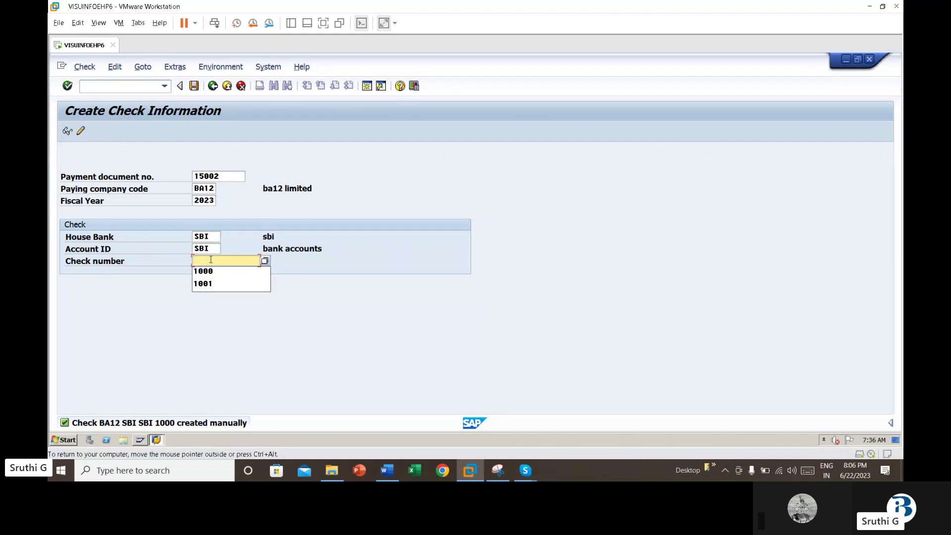
key("Escape")
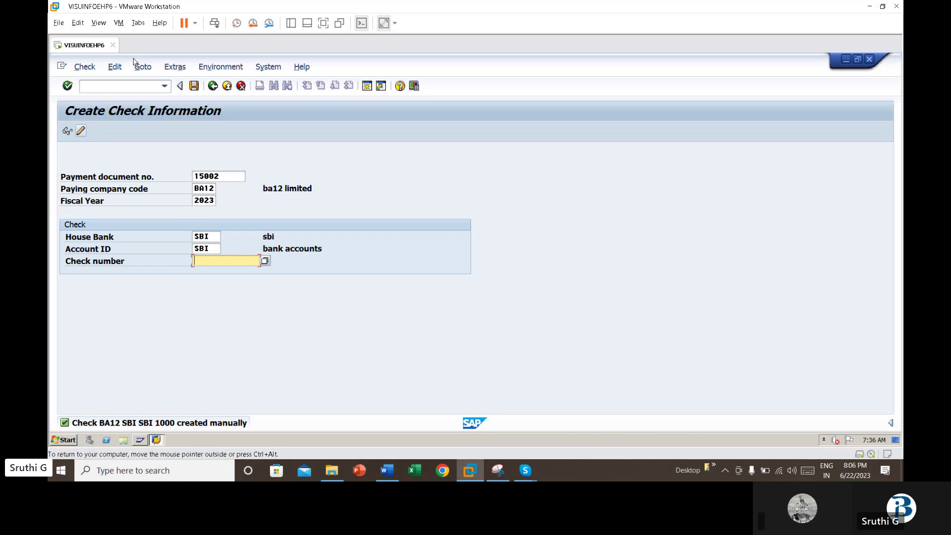
- Set the encashment date of check 1000 to 22.06.2023 in transaction FCH6 and save the check
key("ctrl+slash")
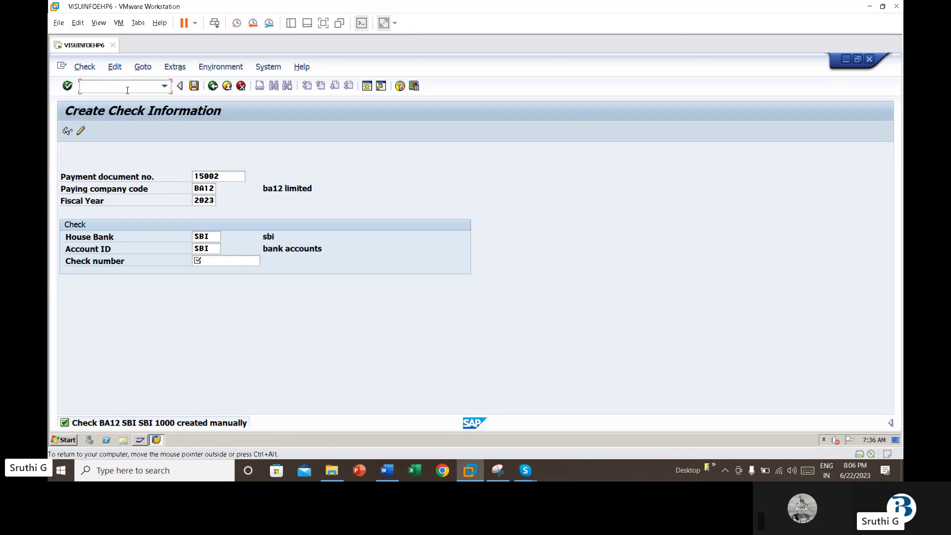
type("/nfch6")
key("Return")
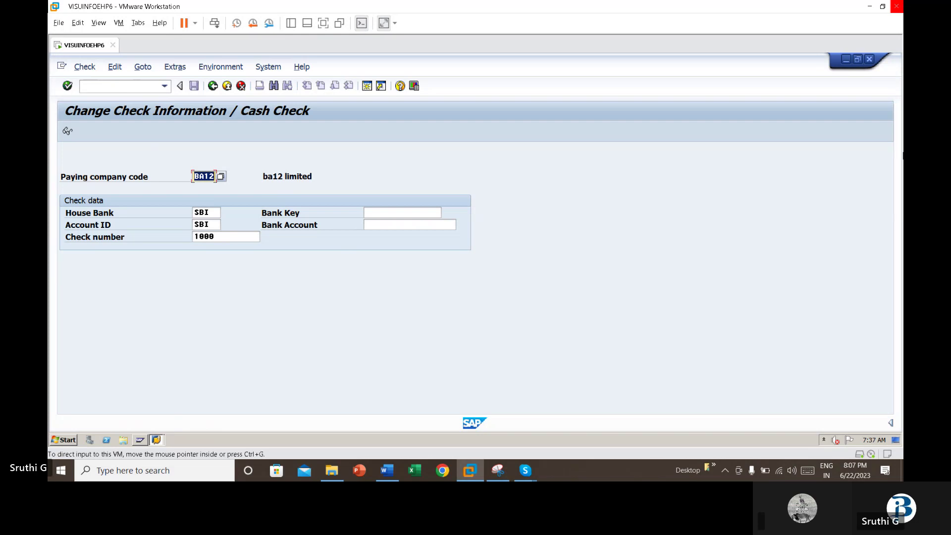
left_click(228, 237)
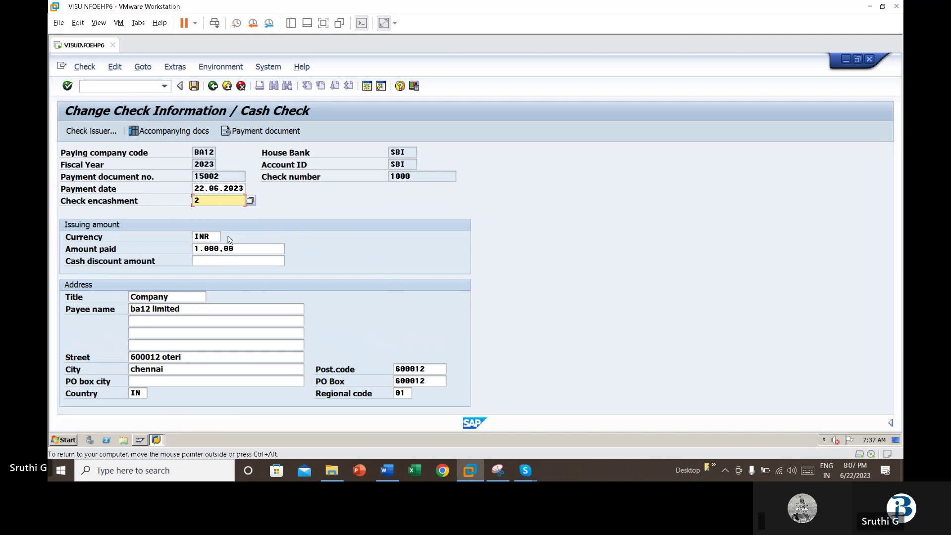
type(".06.")
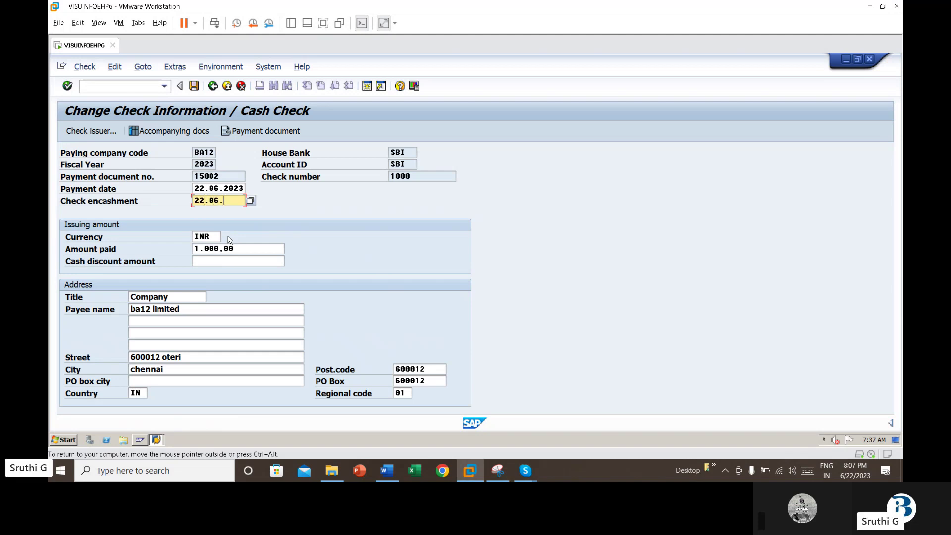
type("2023")
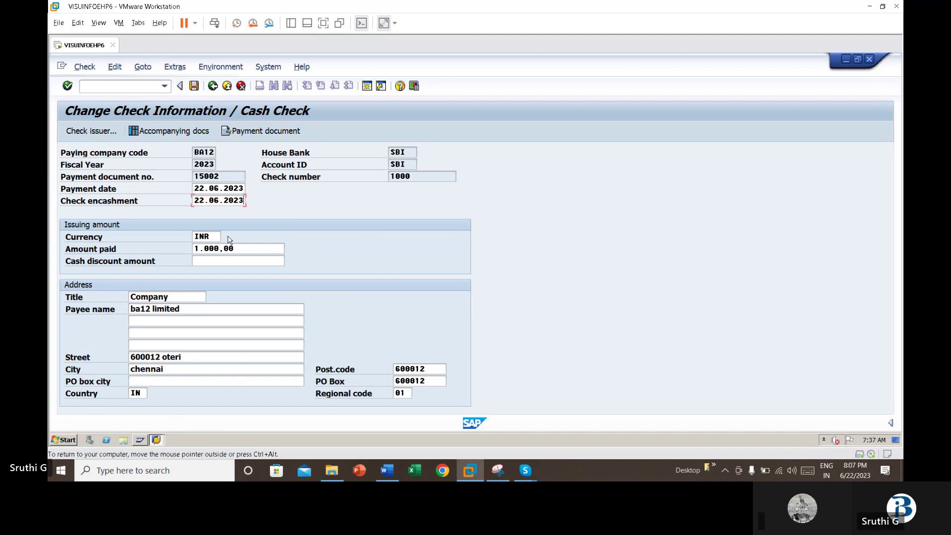
key("shift+Home")
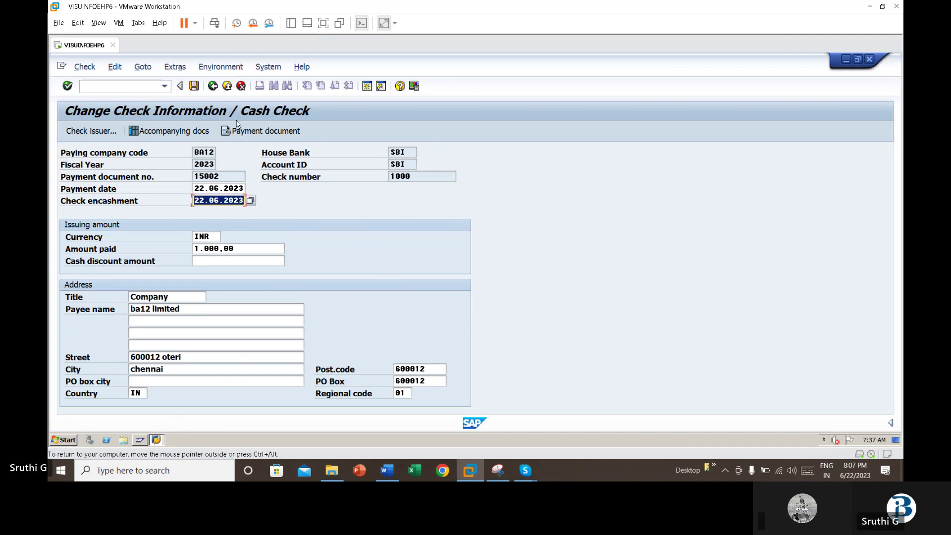
left_click(194, 86)
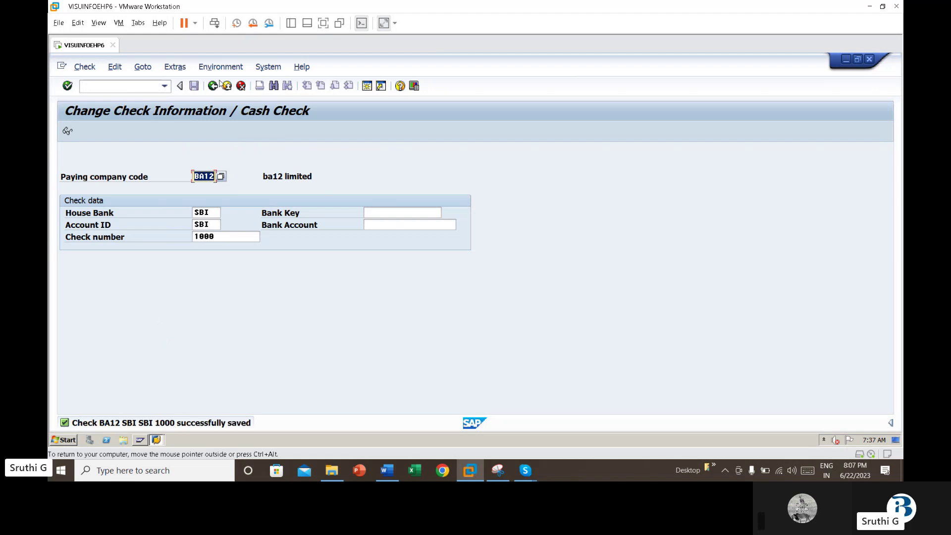
- Run the check register, transaction FCHN, for paying company code BA12
left_click(84, 86)
type("/nfc")
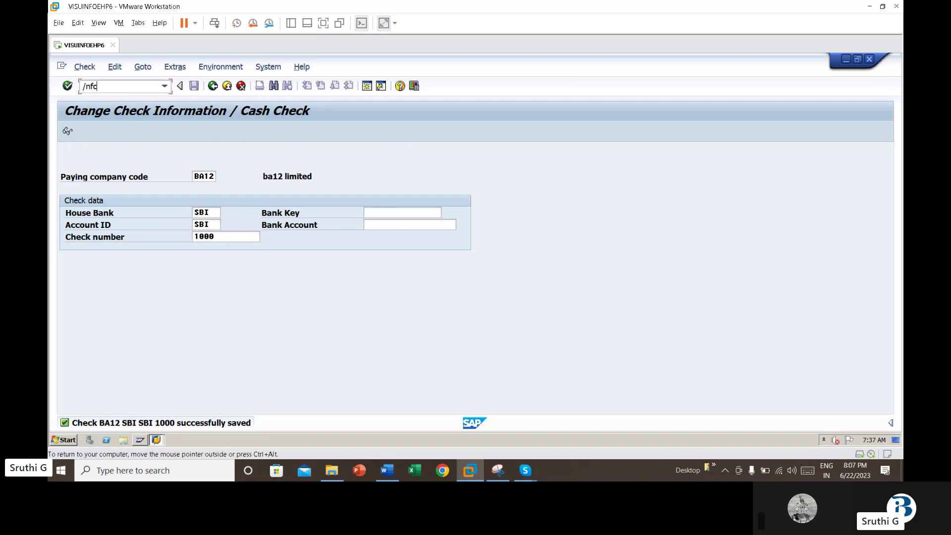
type("hn")
key("Return")
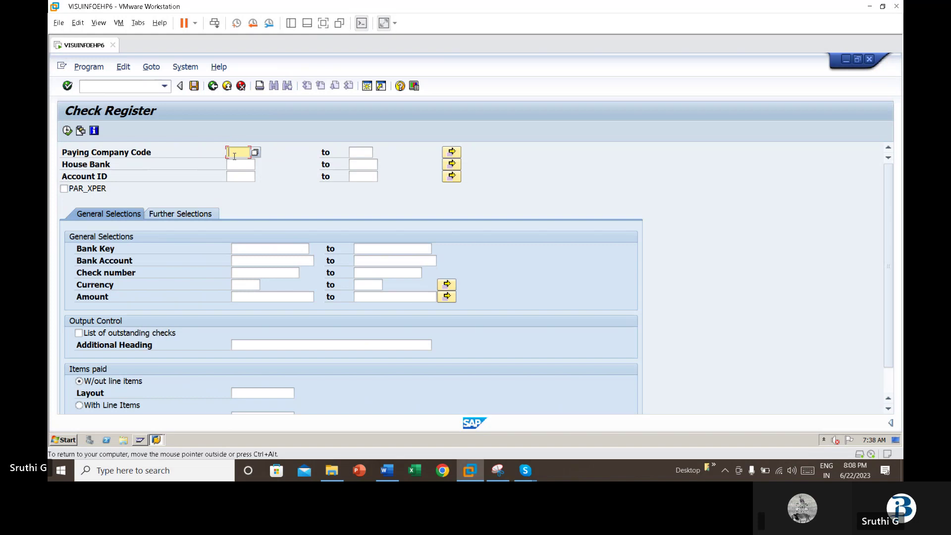
key("F8")
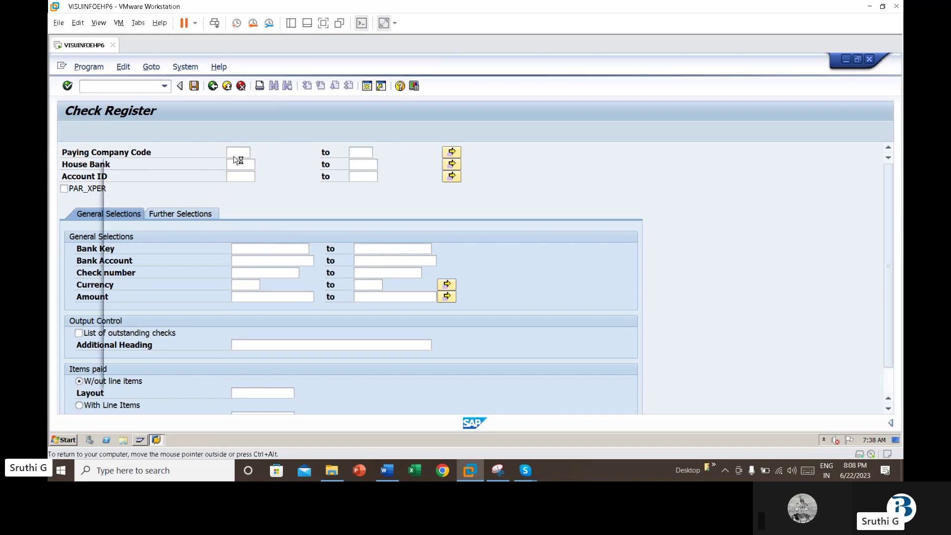
key("Escape")
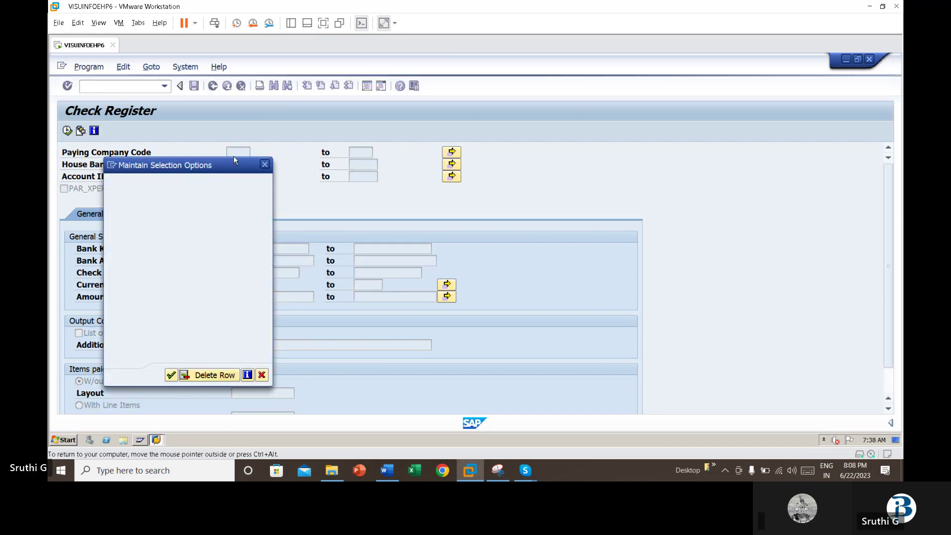
type("b")
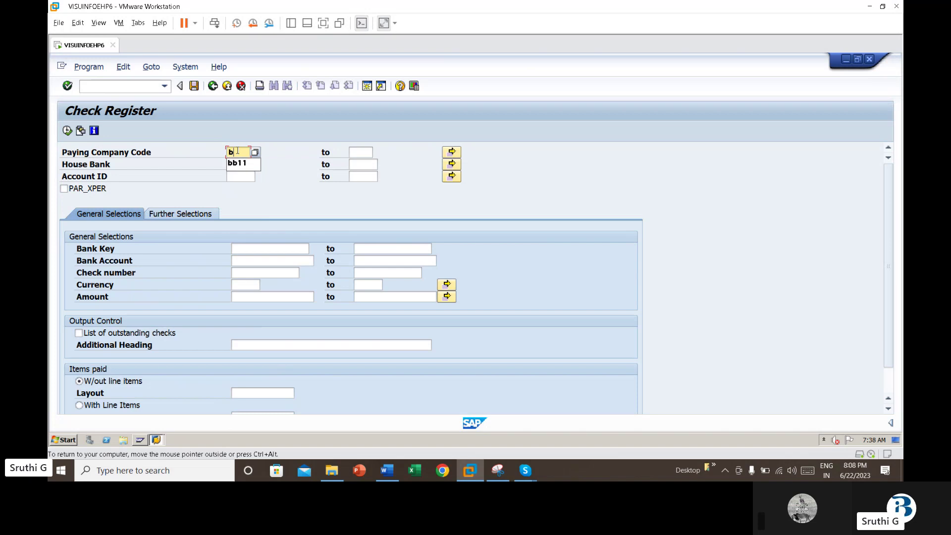
type("a12")
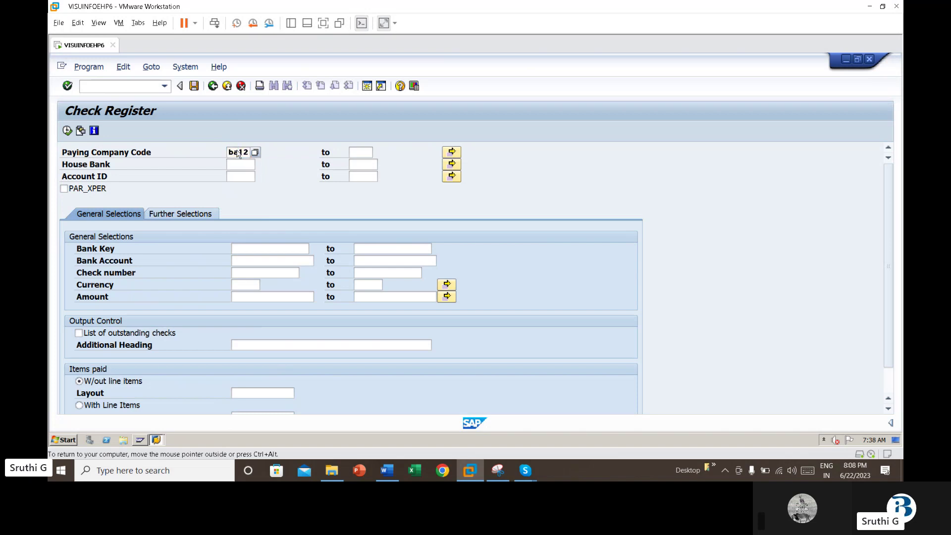
key("Return")
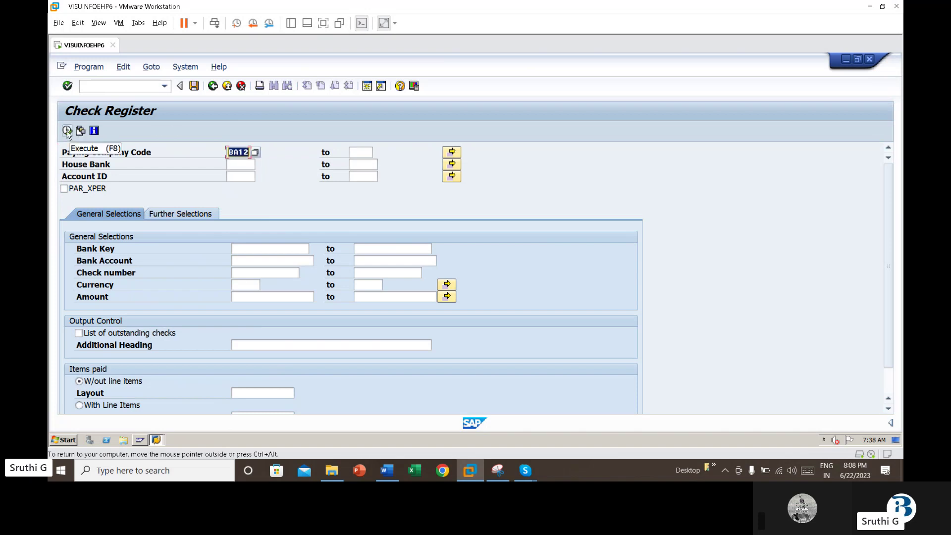
left_click(67, 131)
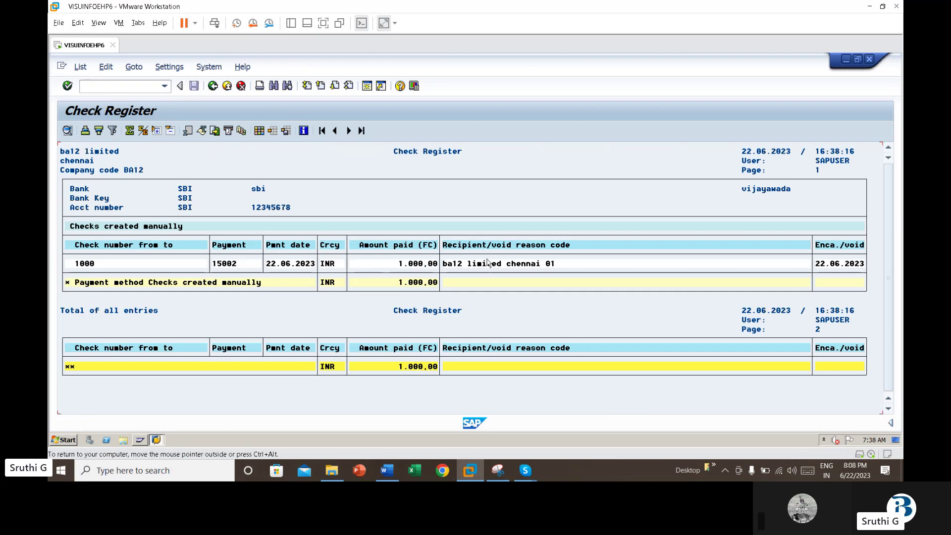
- View the details of check 1000 from the check register and return to the register's selection screen
double_click(101, 268)
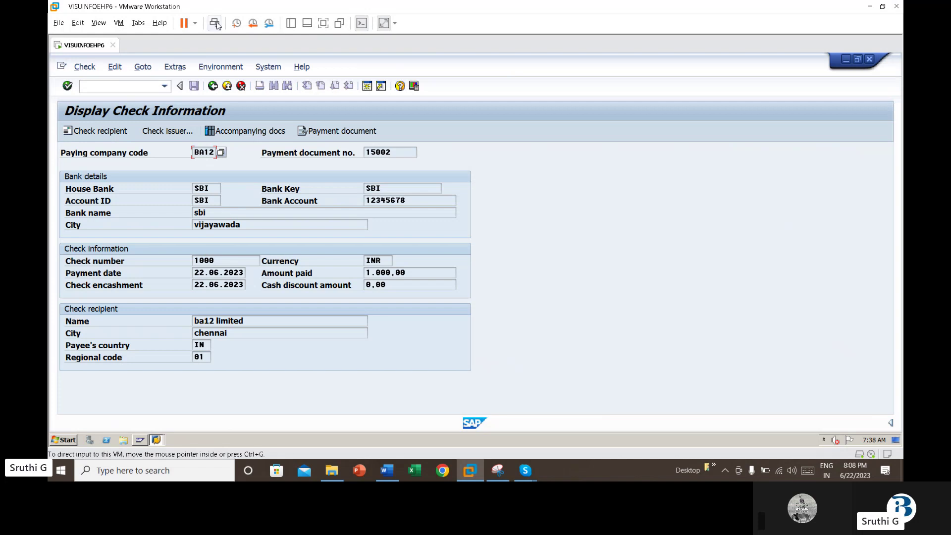
left_click(218, 92)
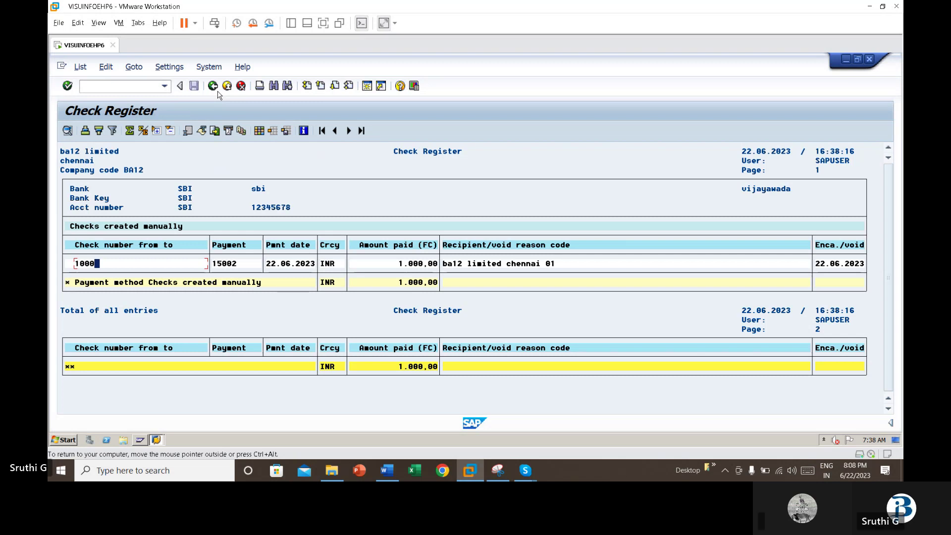
left_click(214, 86)
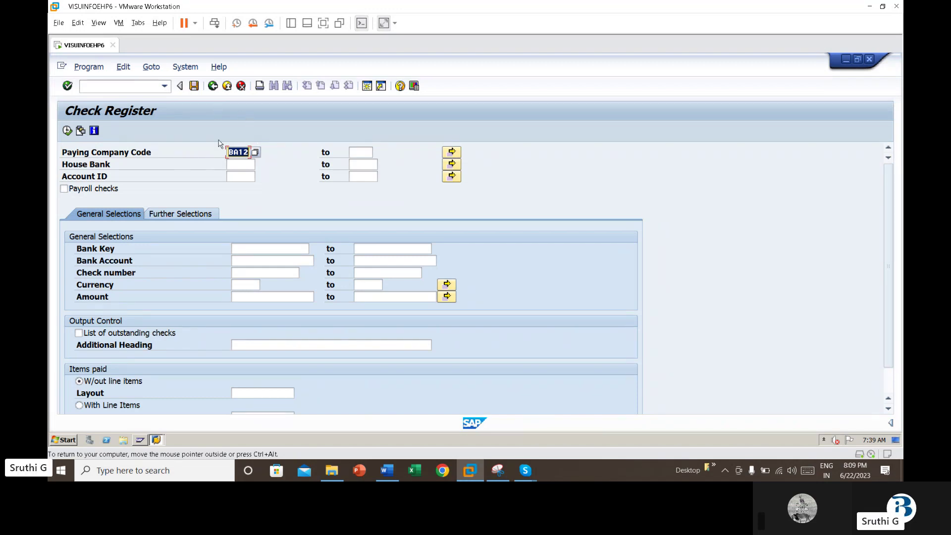
left_click(86, 67)
left_click(414, 187)
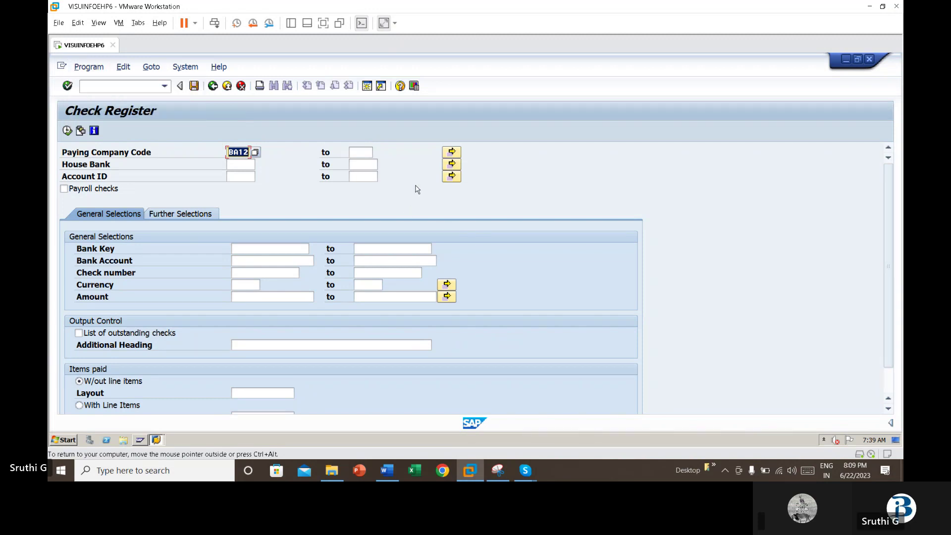
- Reset the cashing data of check 1000 for company code BA12 and house bank SBI in transaction FCHG
left_click(118, 83)
type("/")
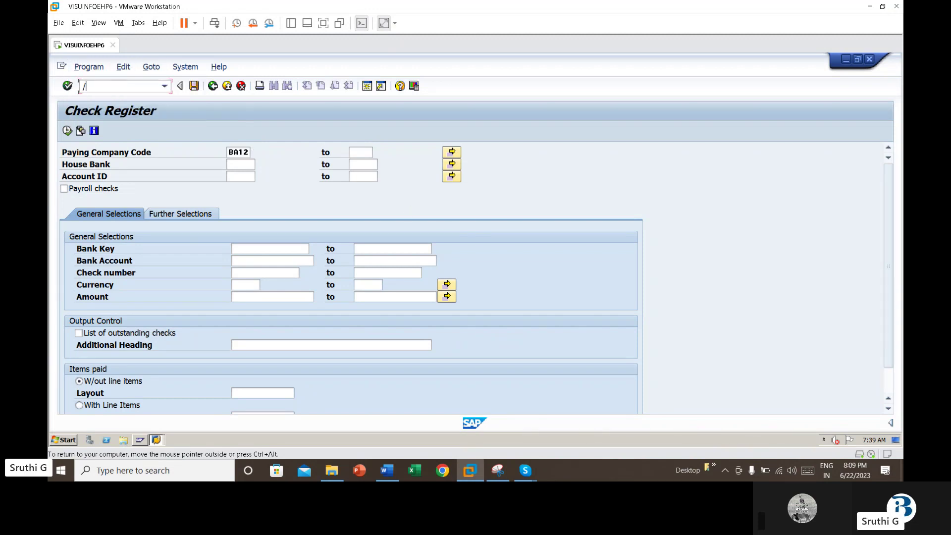
type("nfchg")
key("Return")
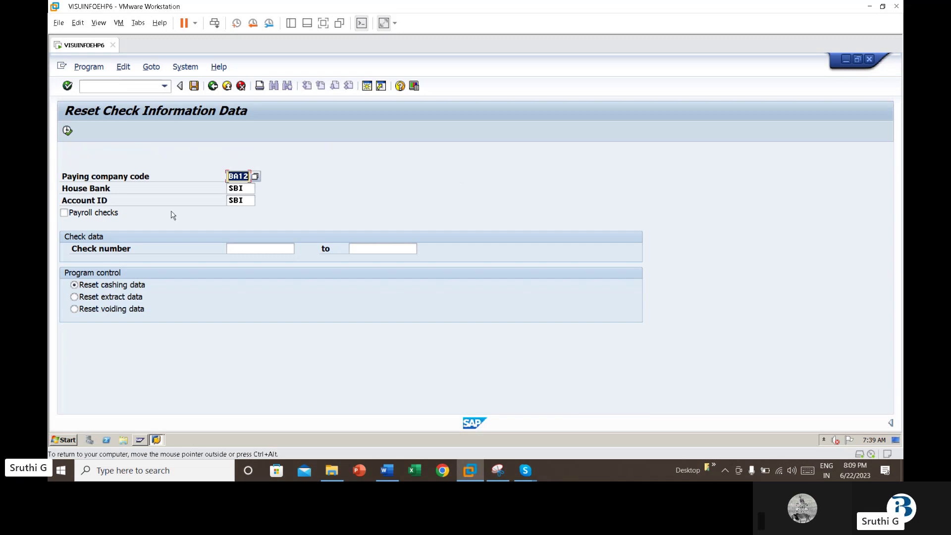
left_click(242, 248)
type("1000")
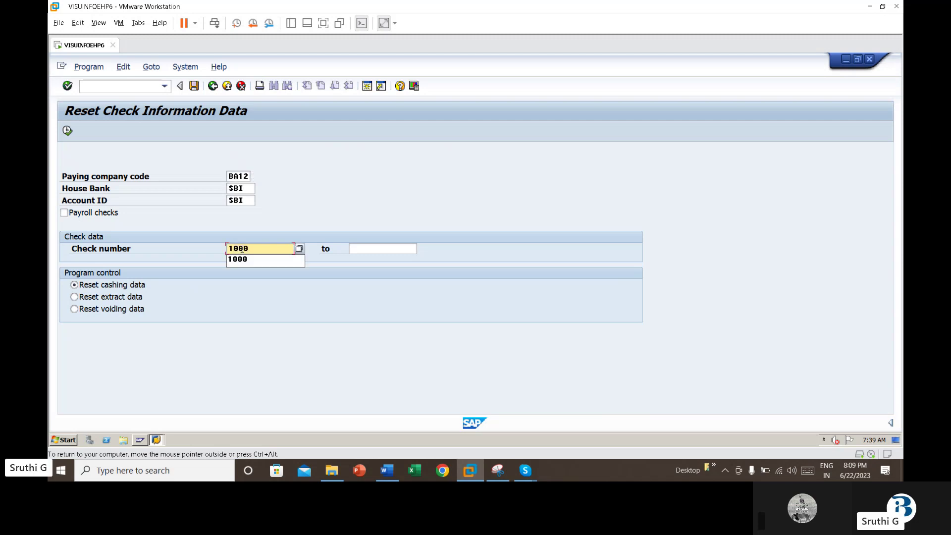
key("Return")
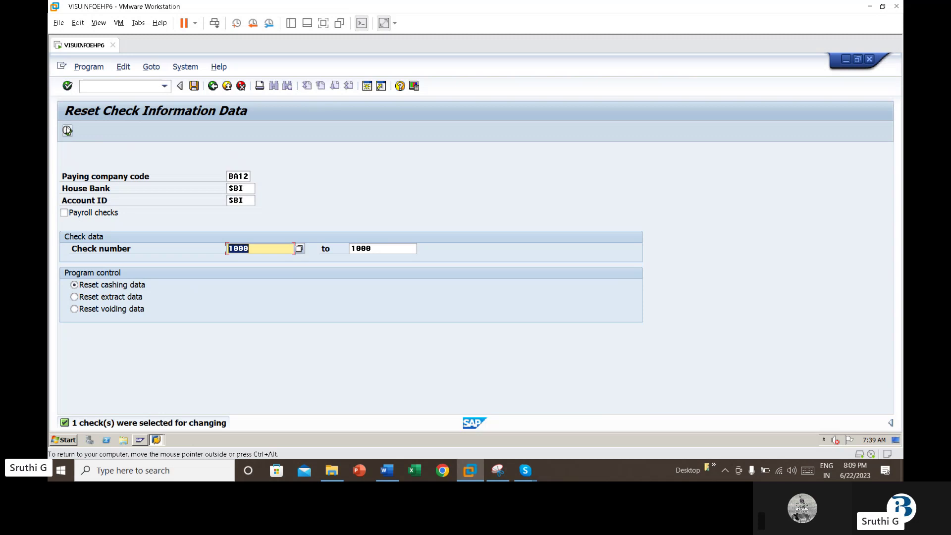
left_click(68, 131)
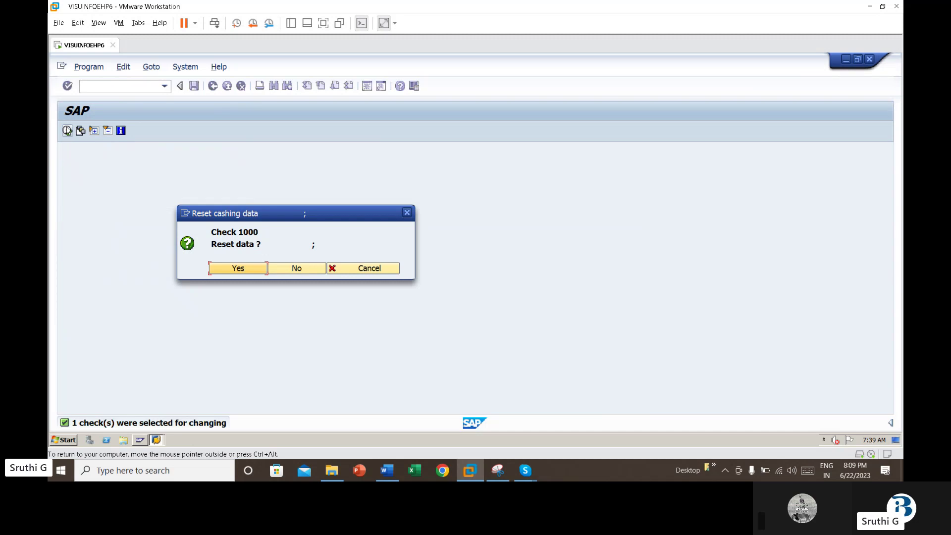
left_click(239, 271)
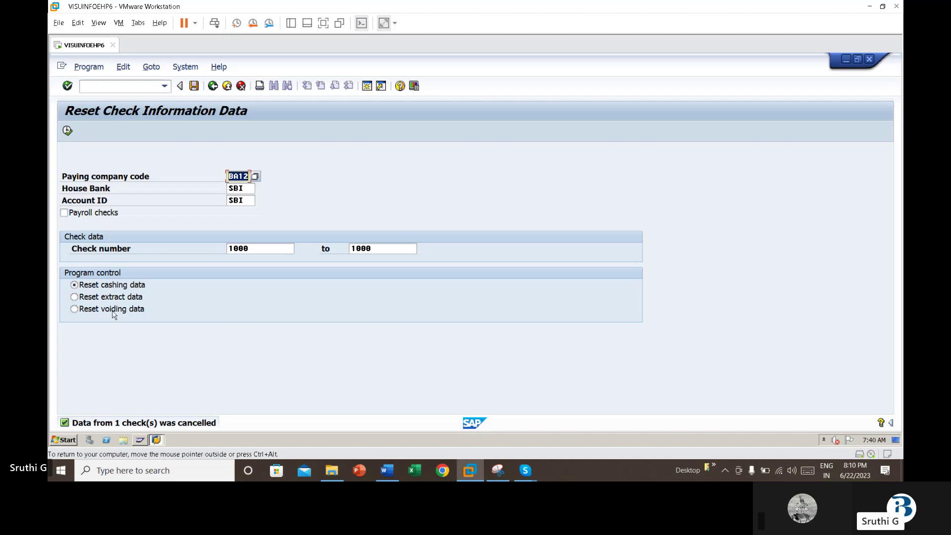
- Look up the next task in the Word guide and open transaction FCH3 for voiding unused checks in SAP
left_click(386, 472)
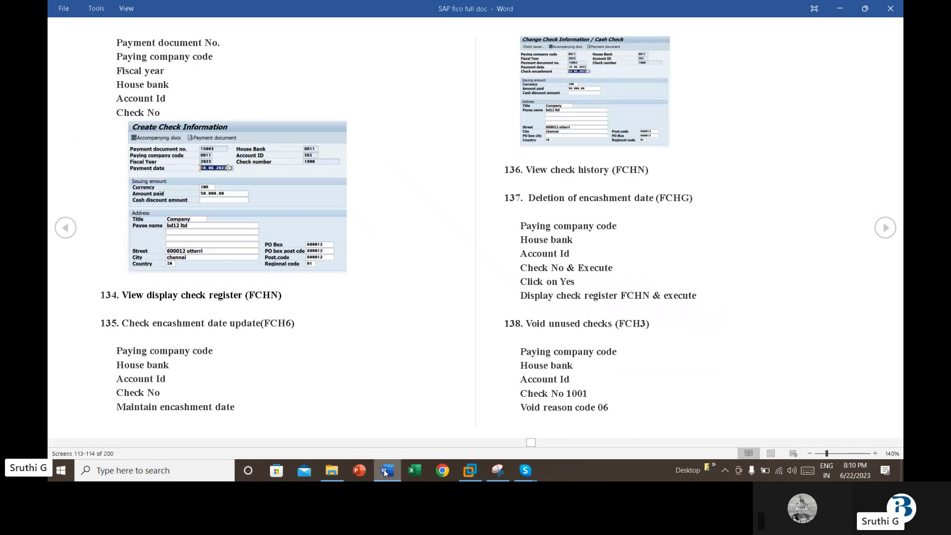
left_click(392, 471)
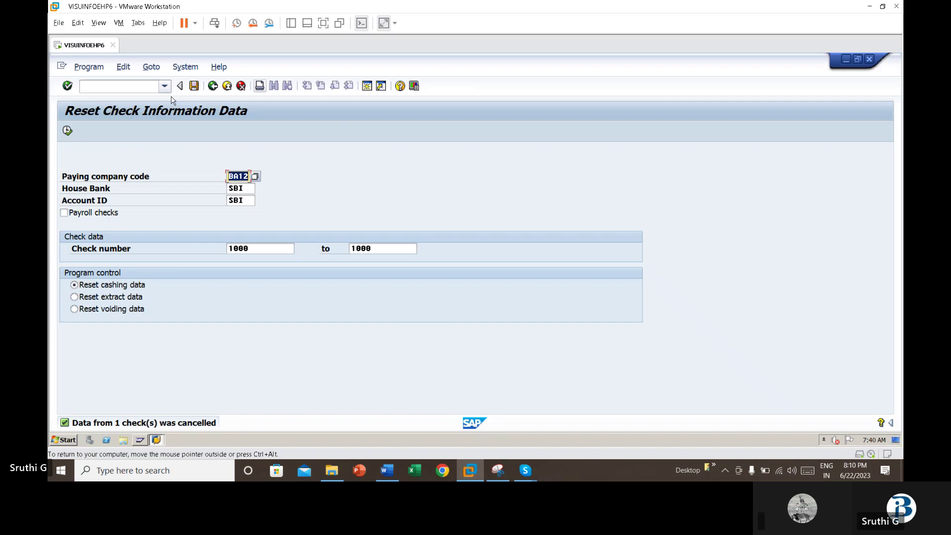
left_click(141, 86)
type("/n")
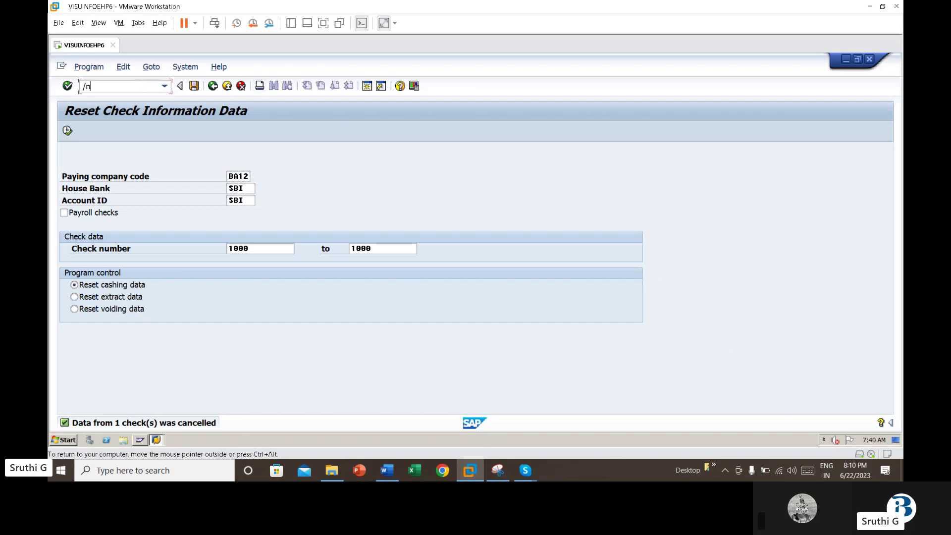
type("fch3")
key("Return")
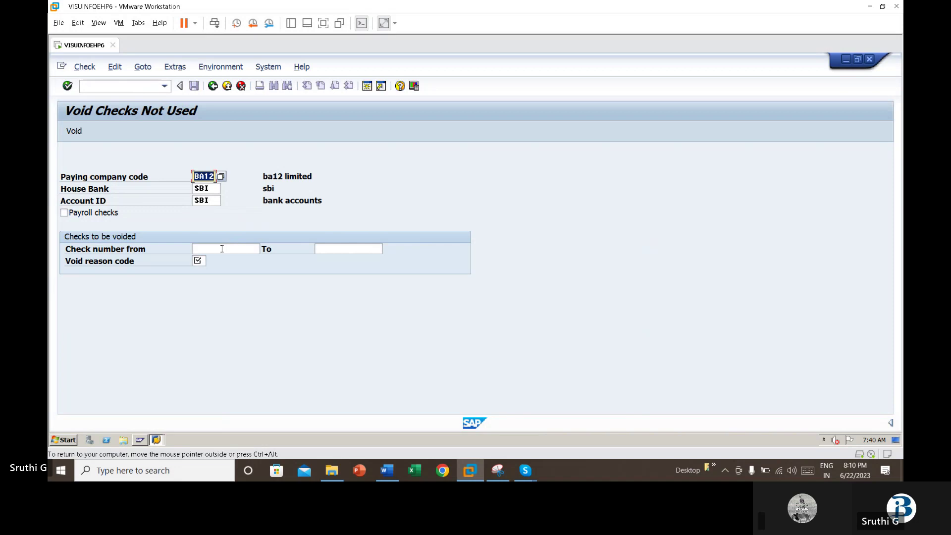
- Try to set the range of unused checks for voiding from 1000 to 1000
left_click(221, 249)
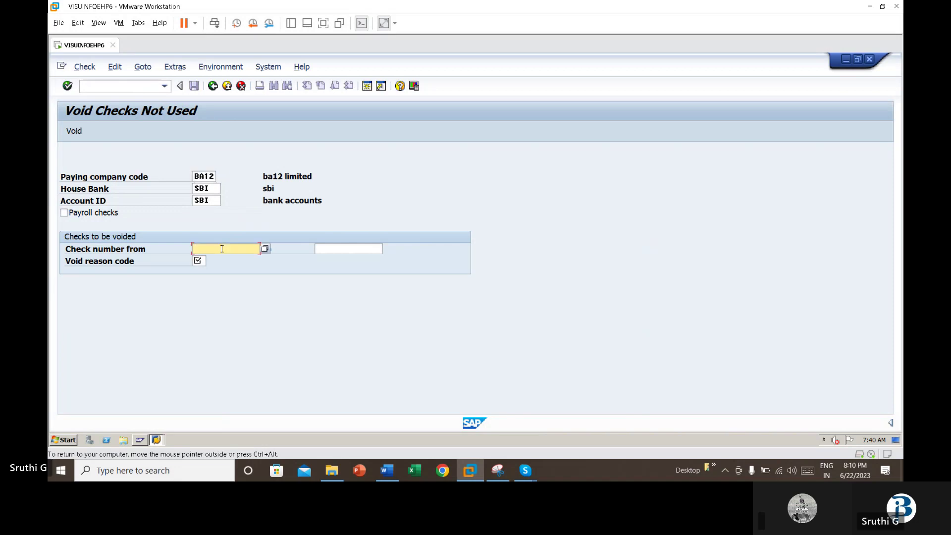
type("1")
key("Down")
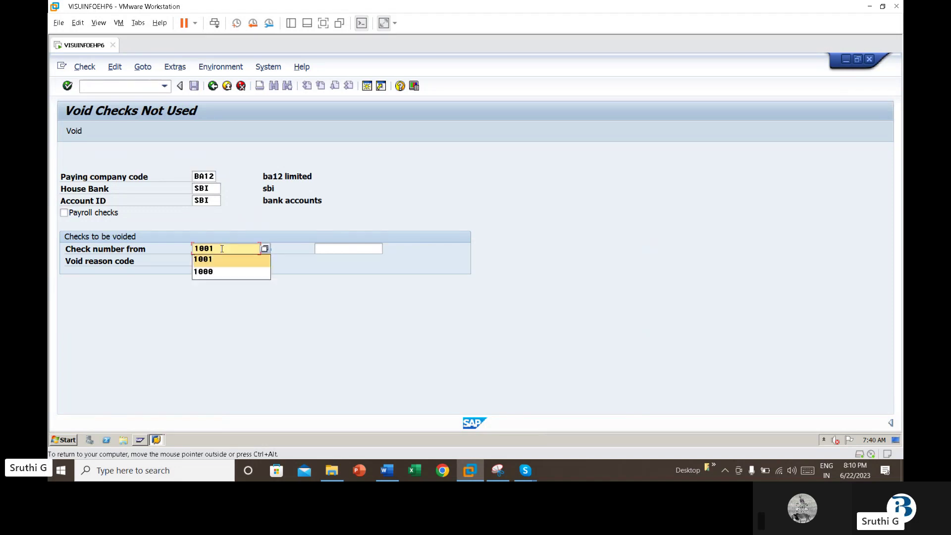
key("Return")
key("Down")
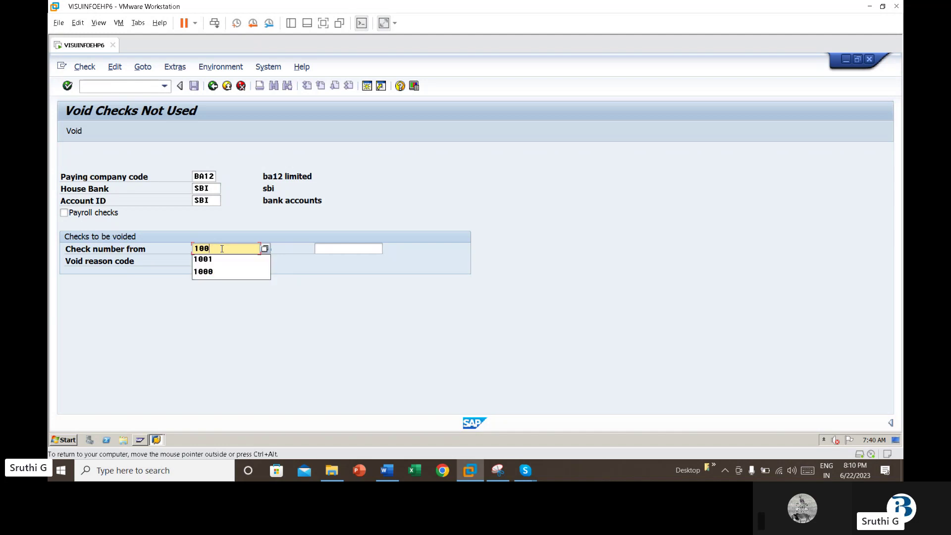
key("Down")
key("Down")
key("Return")
key("Tab")
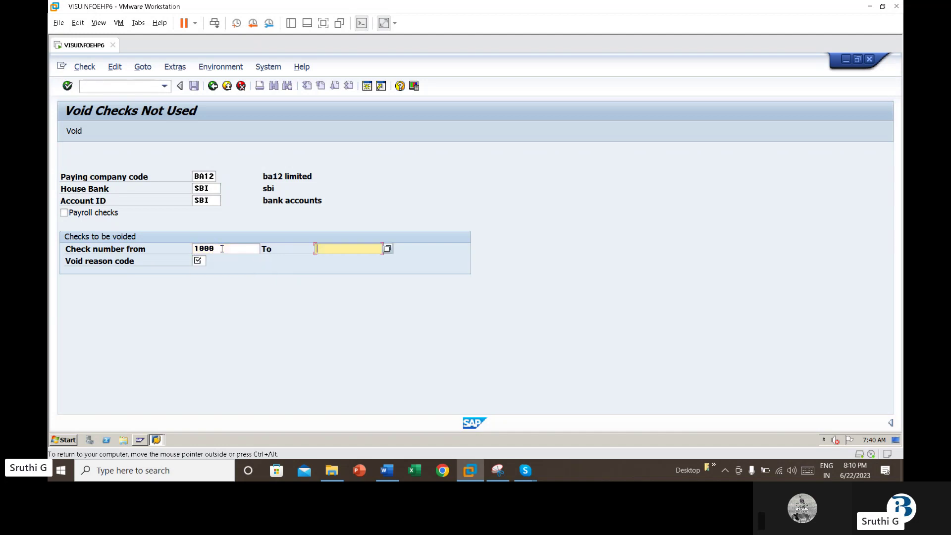
type("100")
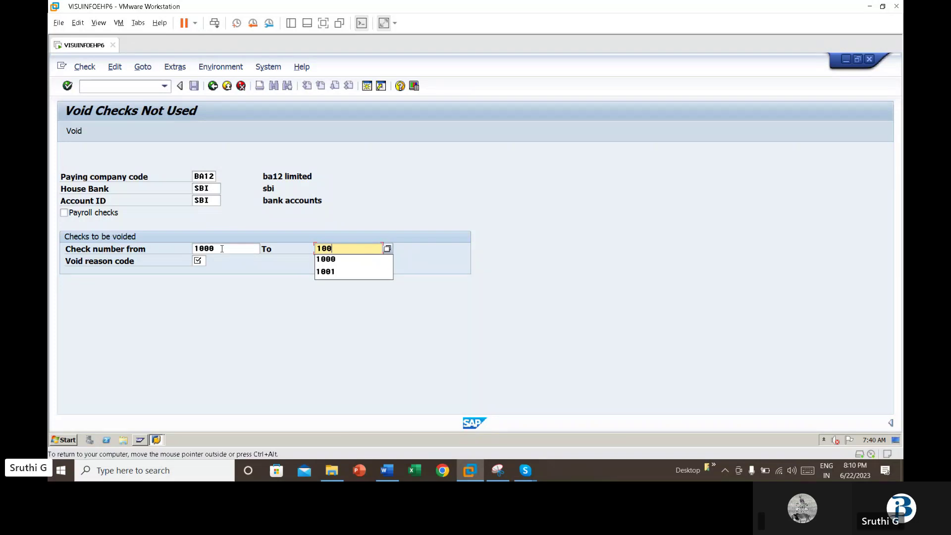
key("Down")
key("Return")
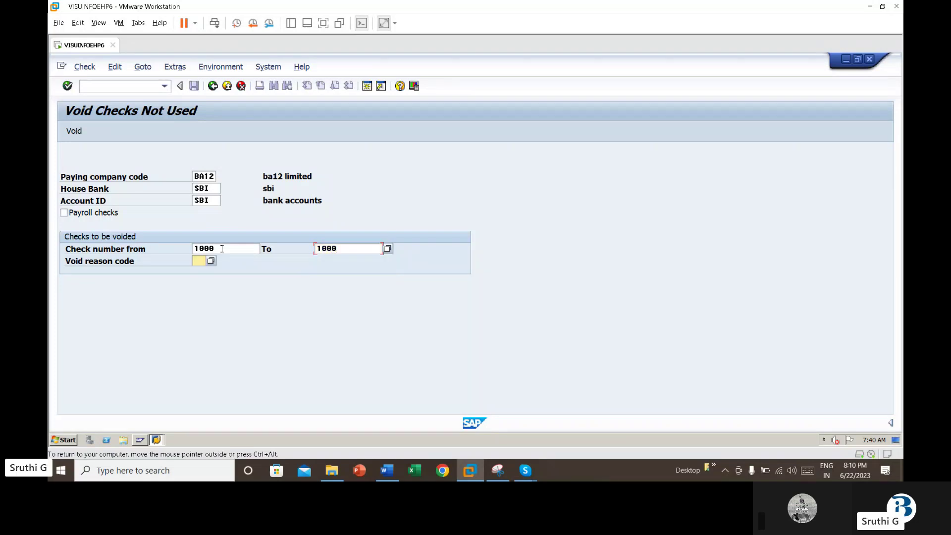
- Set the void reason code for the unused checks to 6 and submit the entries
key("Tab")
type("6")
key("Return")
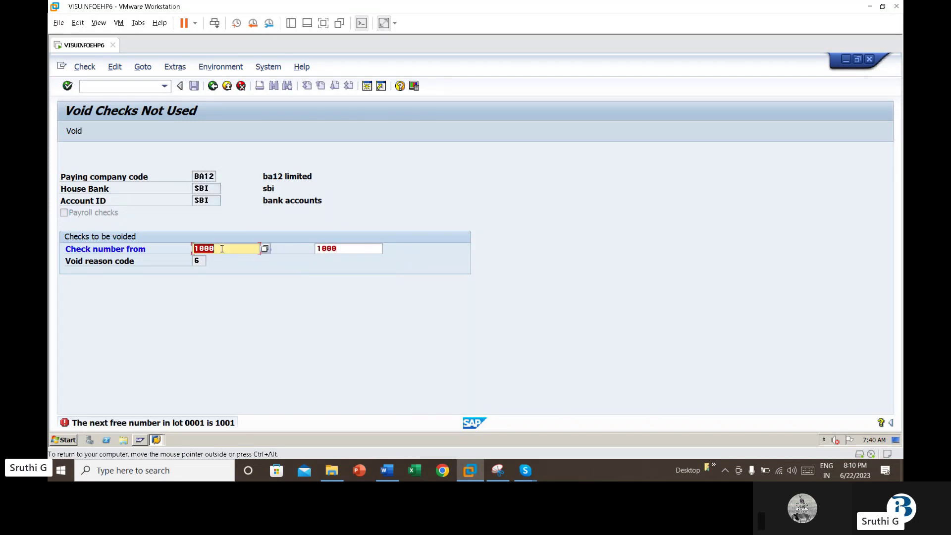
- Set the check number range from 1001 to 1001 and void that unused check
left_click(222, 249)
key("BackSpace")
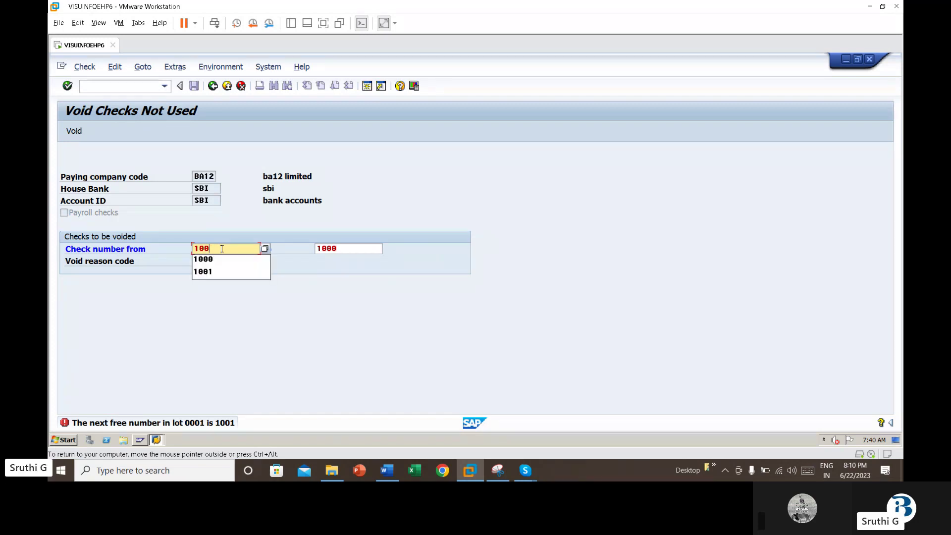
type("1")
key("Tab")
type("100")
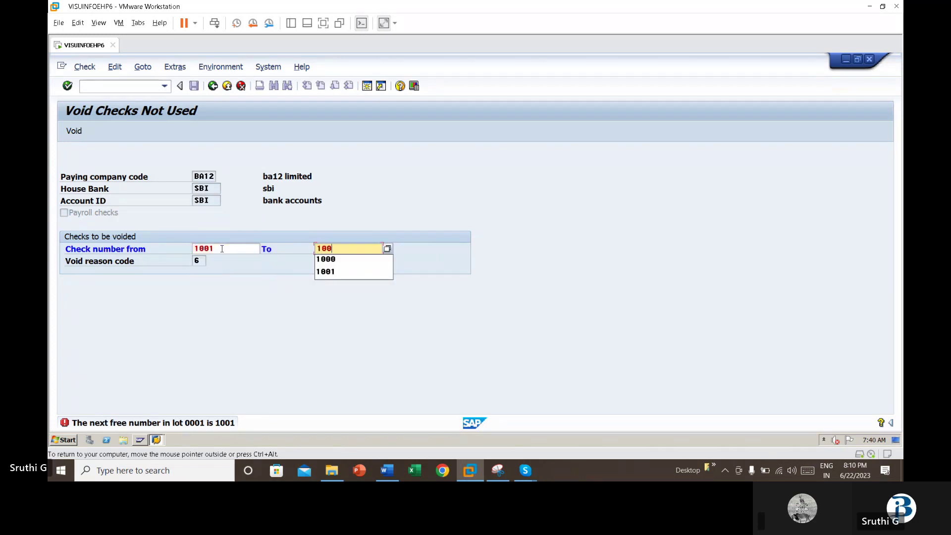
type("1")
left_click(343, 273)
key("Return")
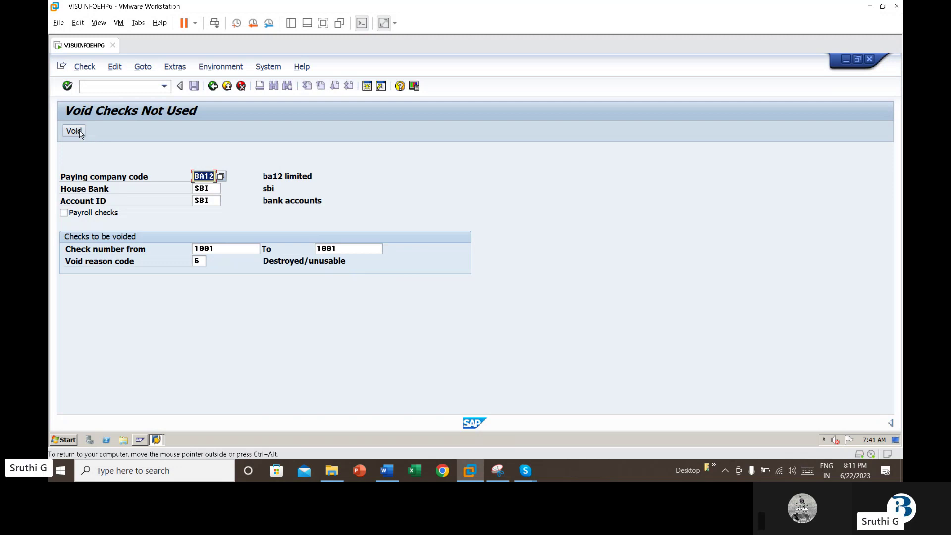
left_click(75, 131)
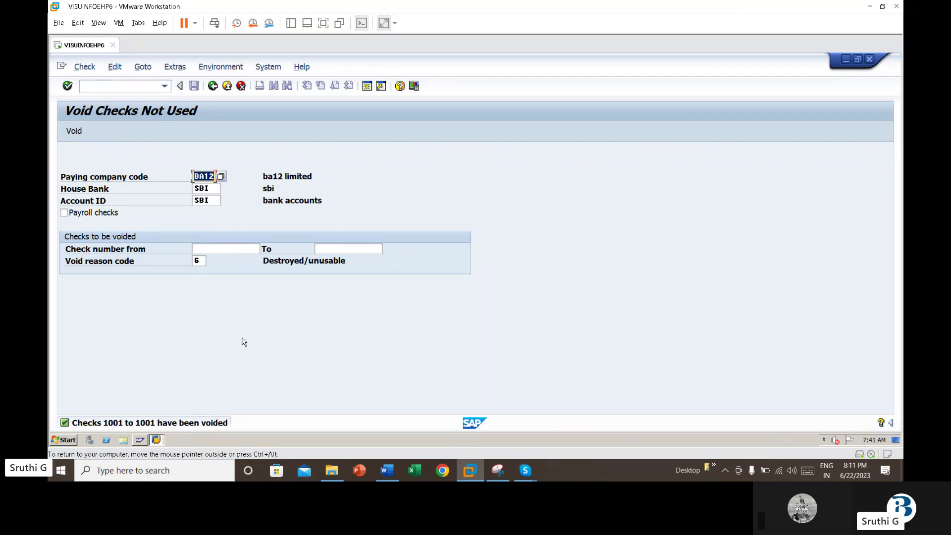
- Add a new check void reason entry in transaction FCHV with reason 11 and description stop payment
left_click(137, 87)
type("/nfchv")
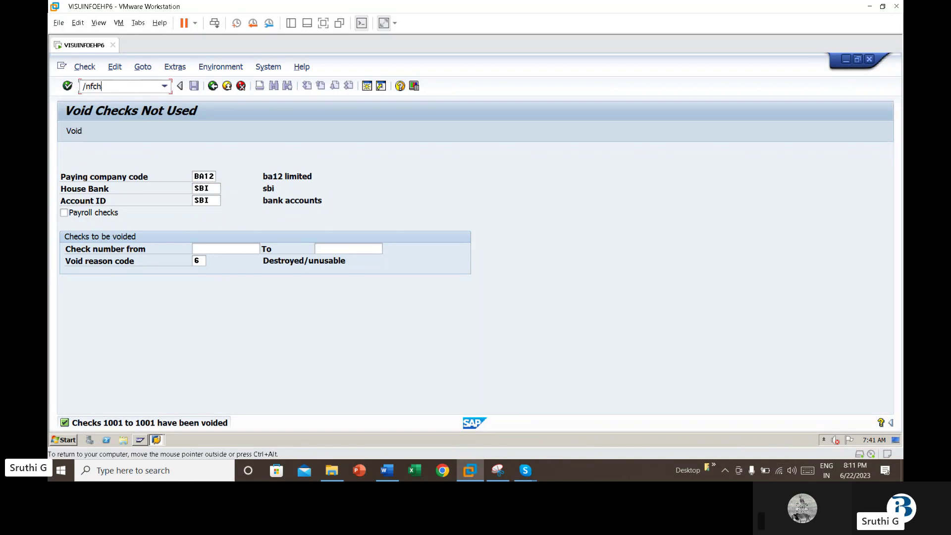
key("Return")
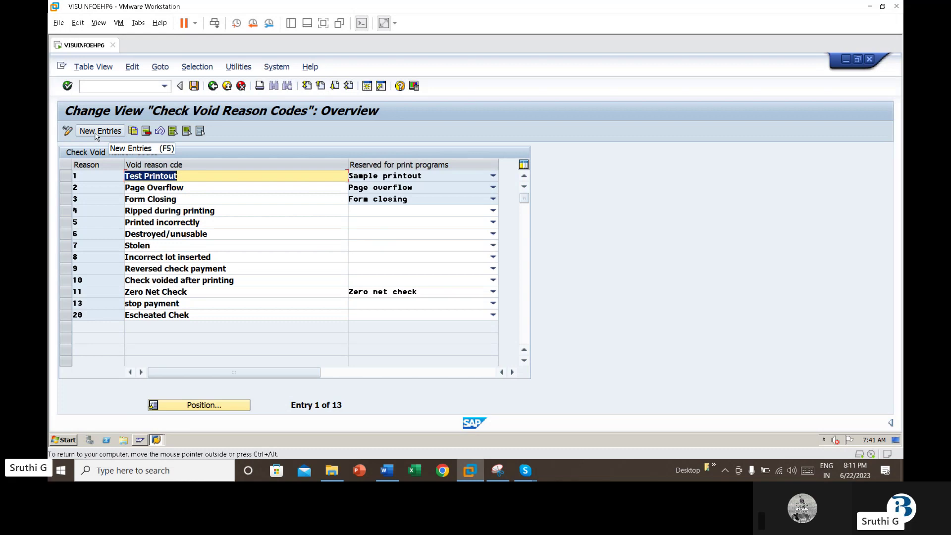
left_click(99, 131)
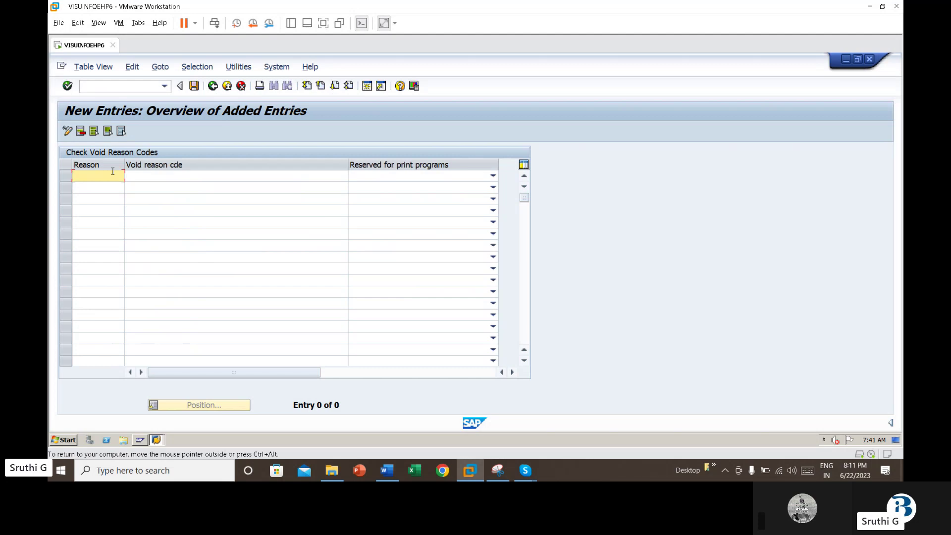
type("11")
key("Tab")
type("s")
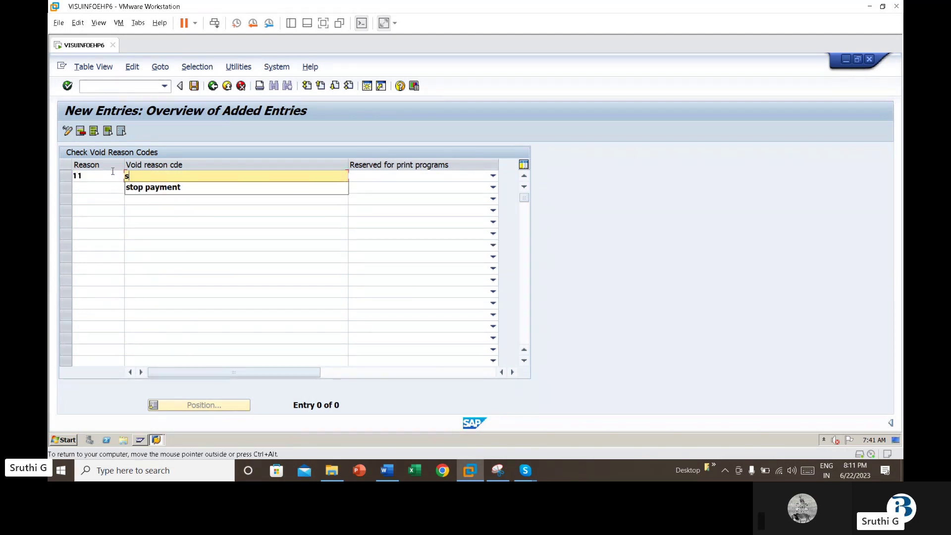
key("Down")
key("Tab")
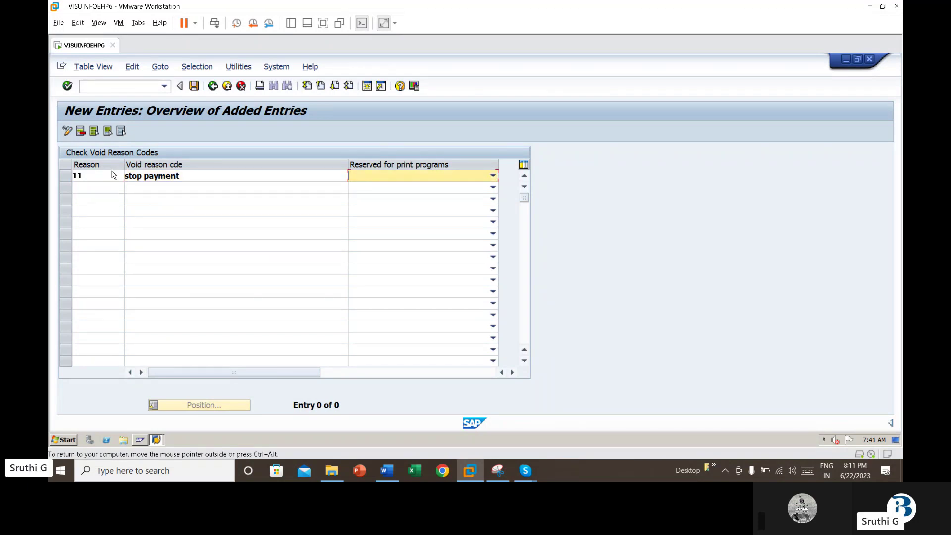
key("Return")
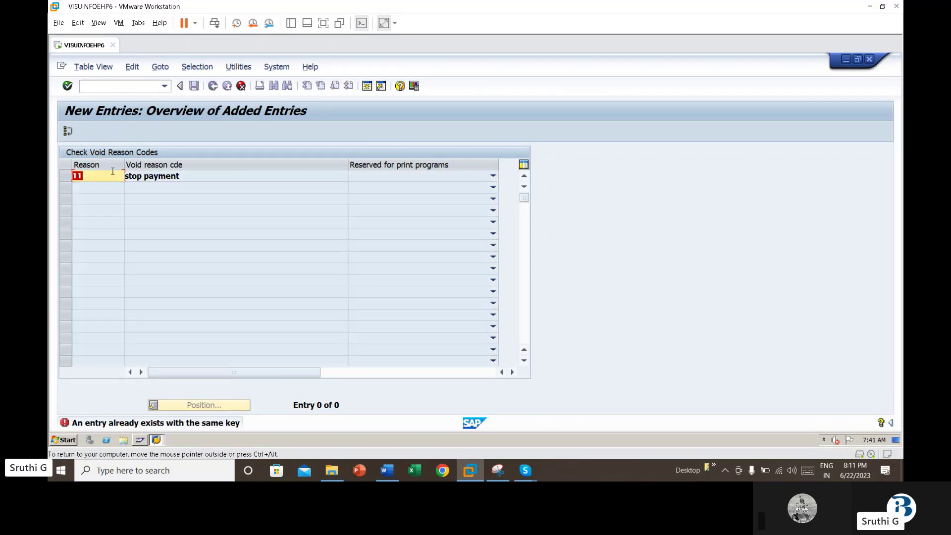
- Set the stop payment entry's reason number to 21 and save it under the ba12 customizing request
type("21")
key("Return")
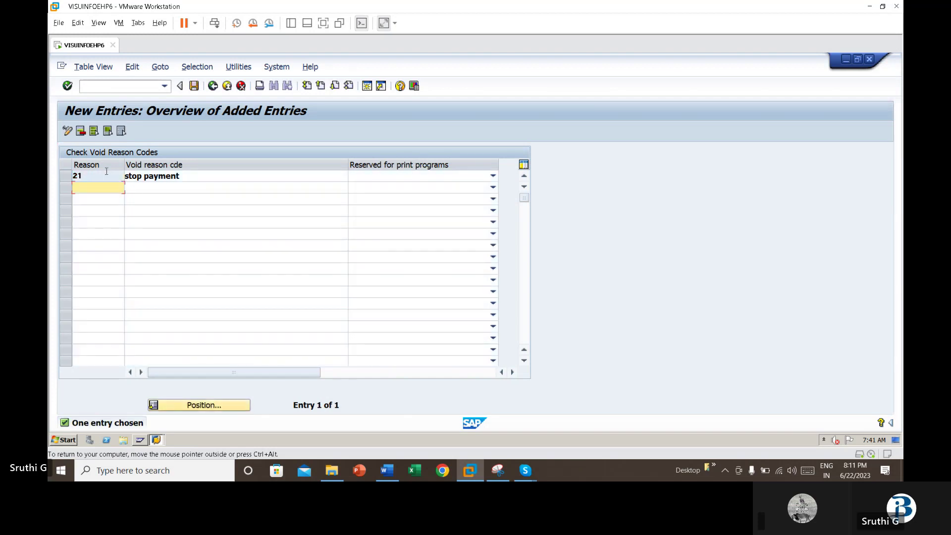
left_click(195, 86)
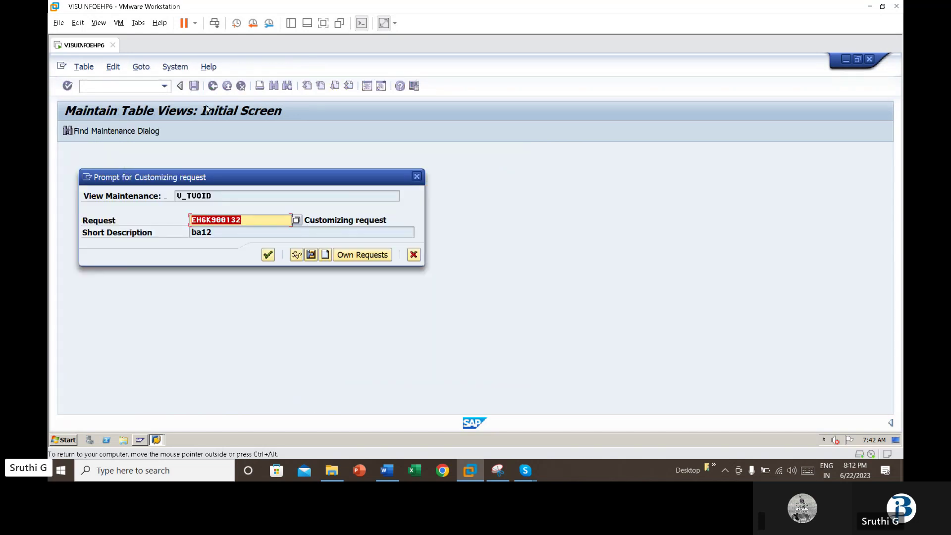
left_click(266, 254)
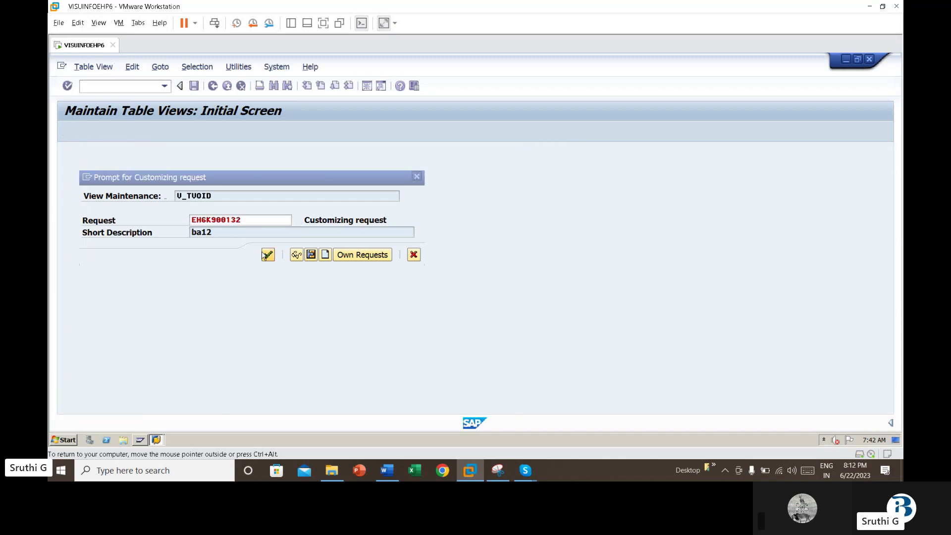
- Look up the check cancellation task in the Word guide and open transaction FCH8 for cancelling check payments in SAP
left_click(142, 87)
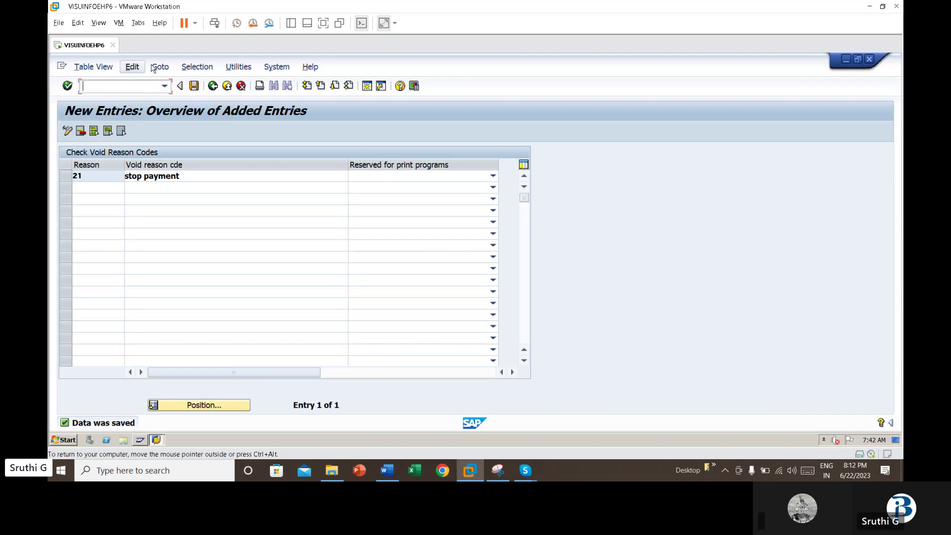
left_click(397, 470)
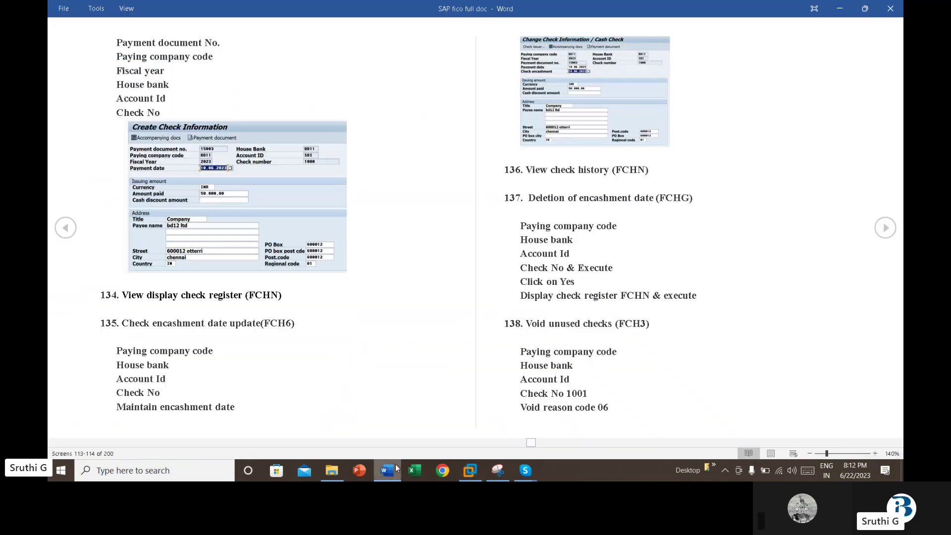
scroll(557, 352, "down", 1)
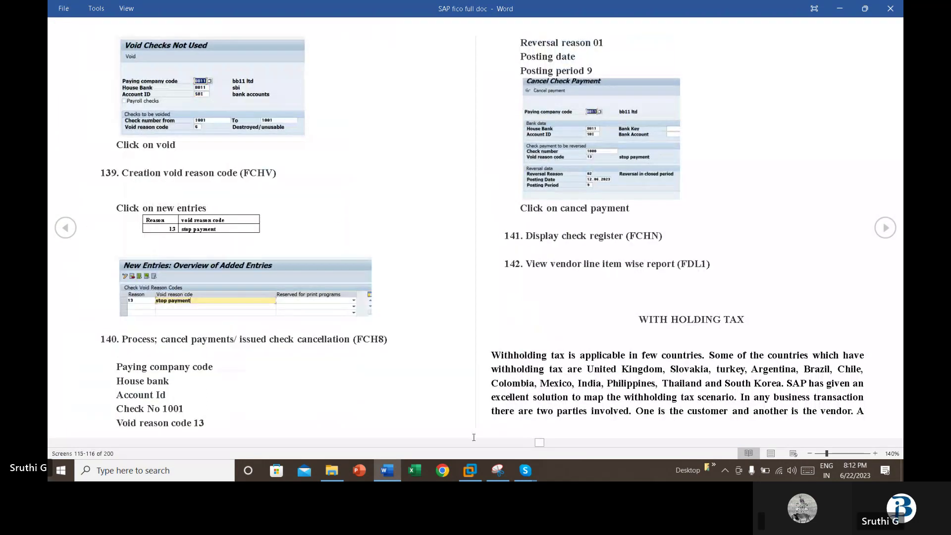
left_click(470, 469)
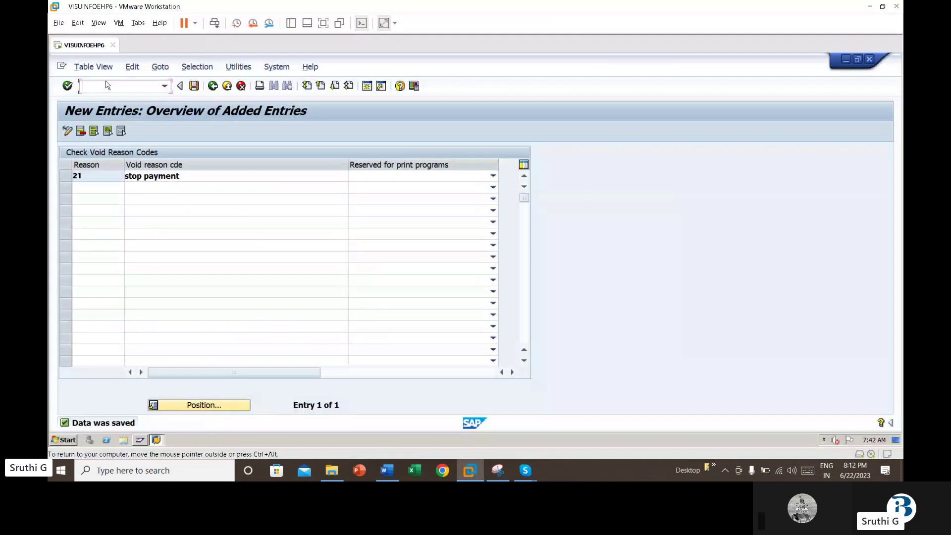
type("/nfch8")
key("Return")
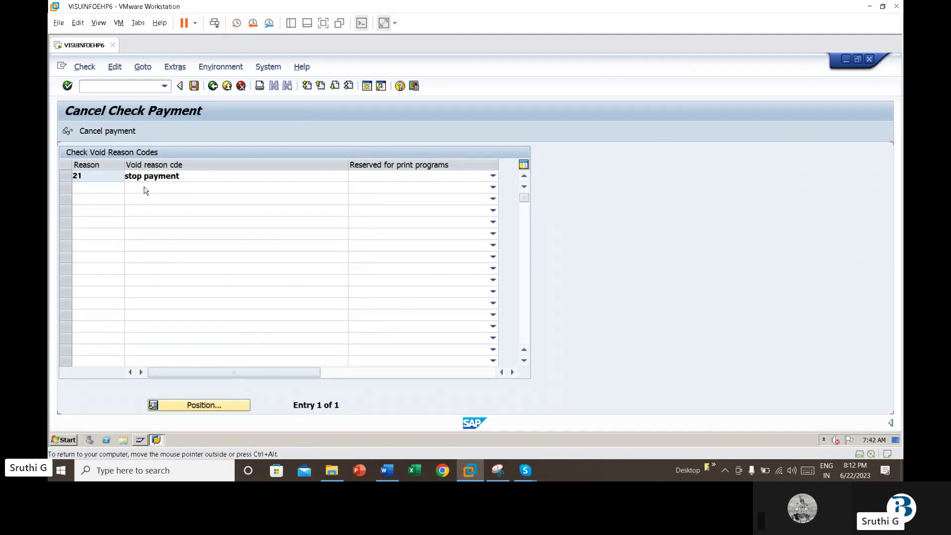
- Fill in the check payment to be reversed with check number 1001 and void reason code 21
key("Escape")
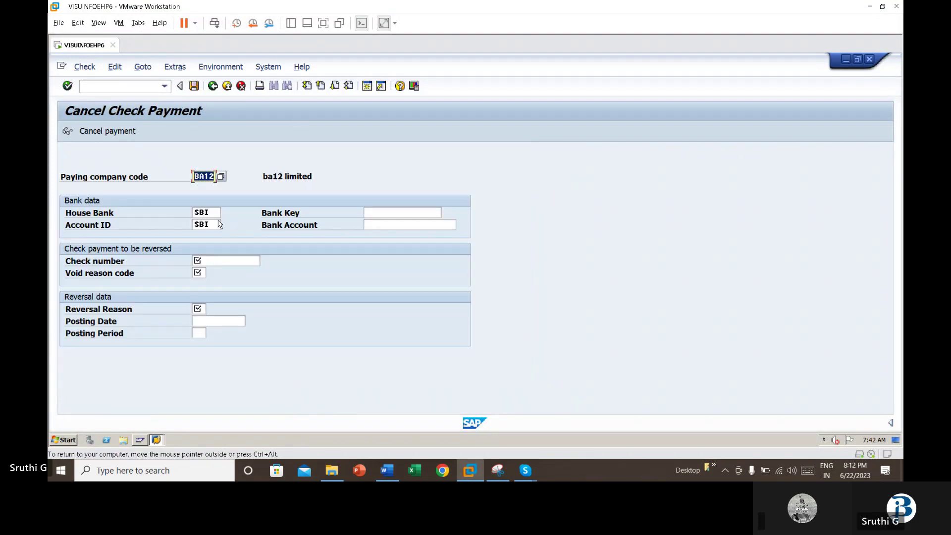
left_click(219, 260)
type("1")
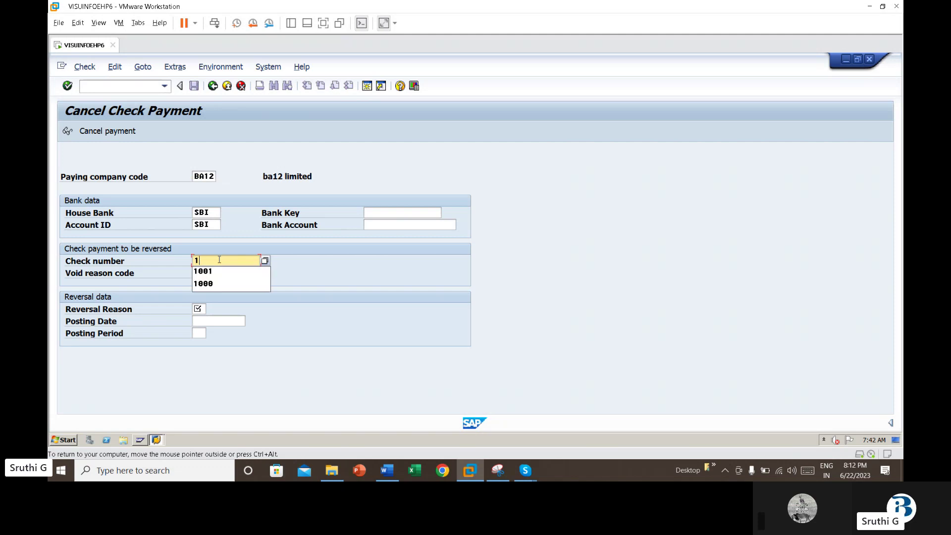
key("Down")
key("Return")
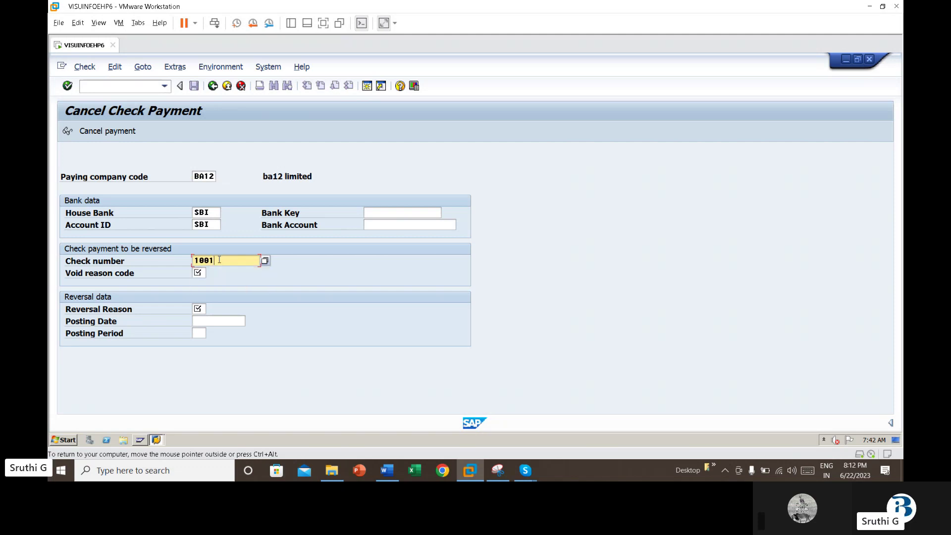
key("Tab")
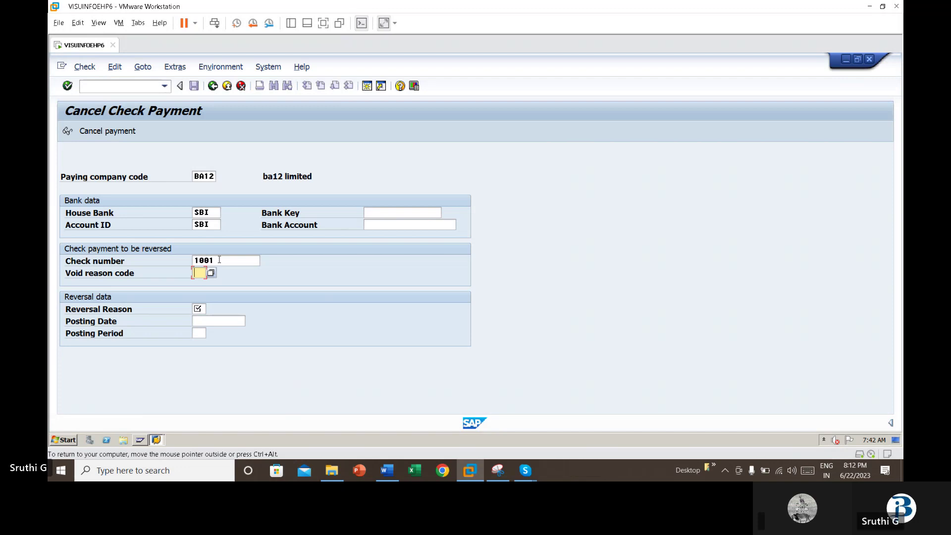
type("6")
key("BackSpace")
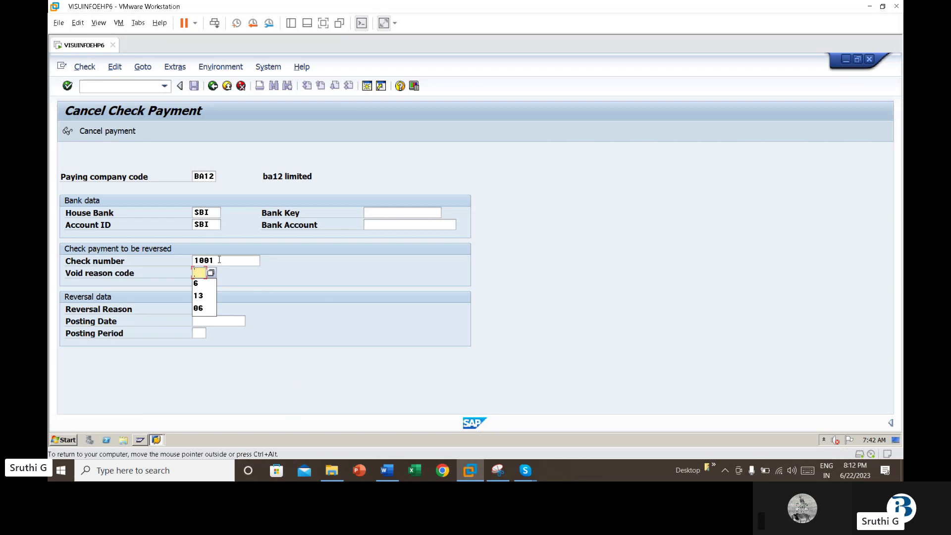
type("21")
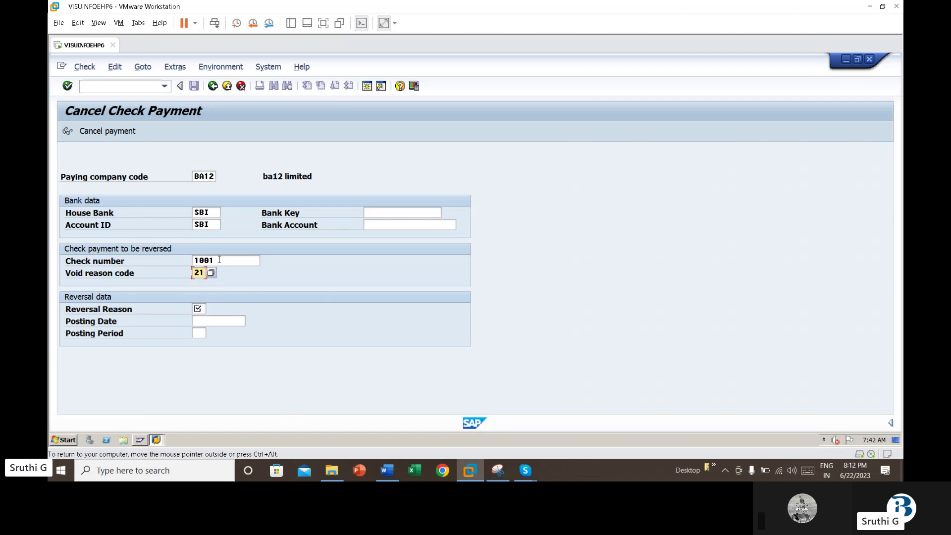
- Enter reversal reason 01, posting date 22.06.2023 and posting period 9, and submit the cancellation data for validation
key("Tab")
type("01")
key("Tab")
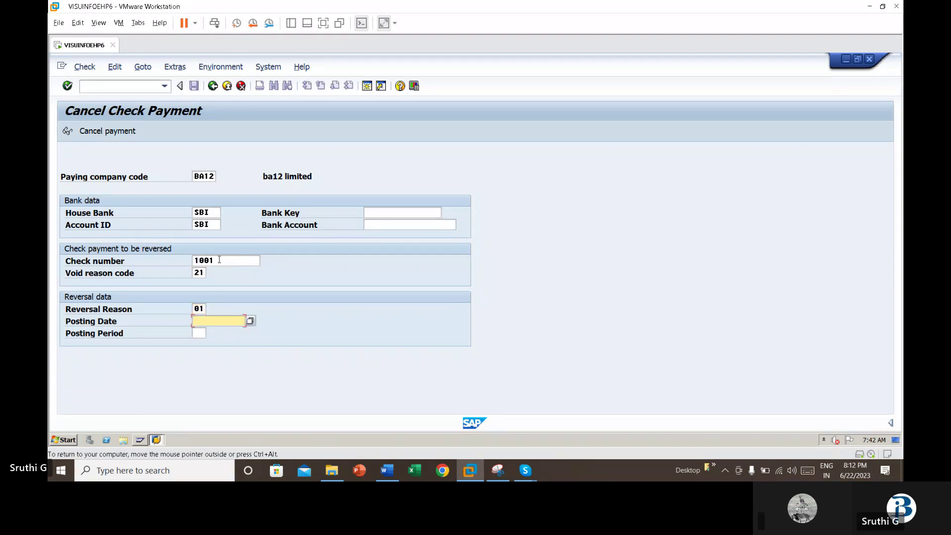
type("2")
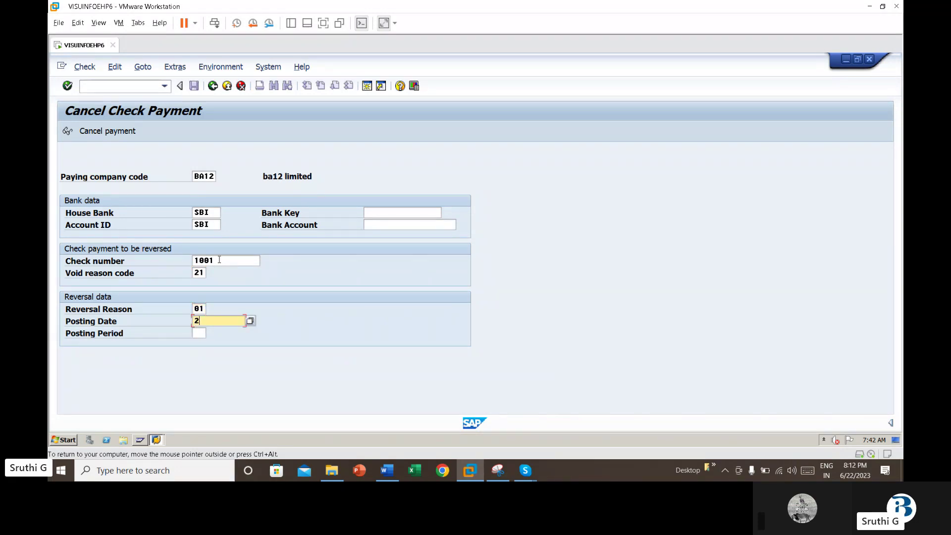
type("2.06.2023")
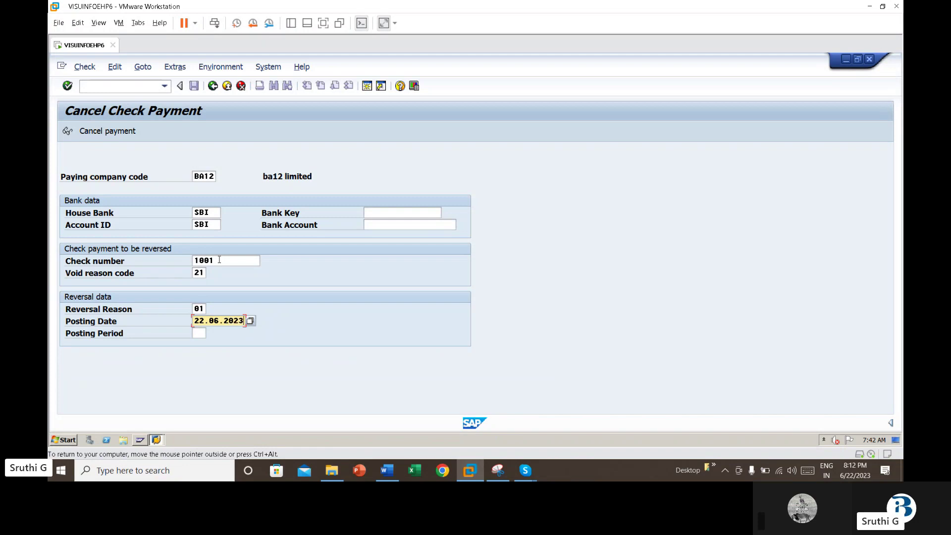
key("Tab")
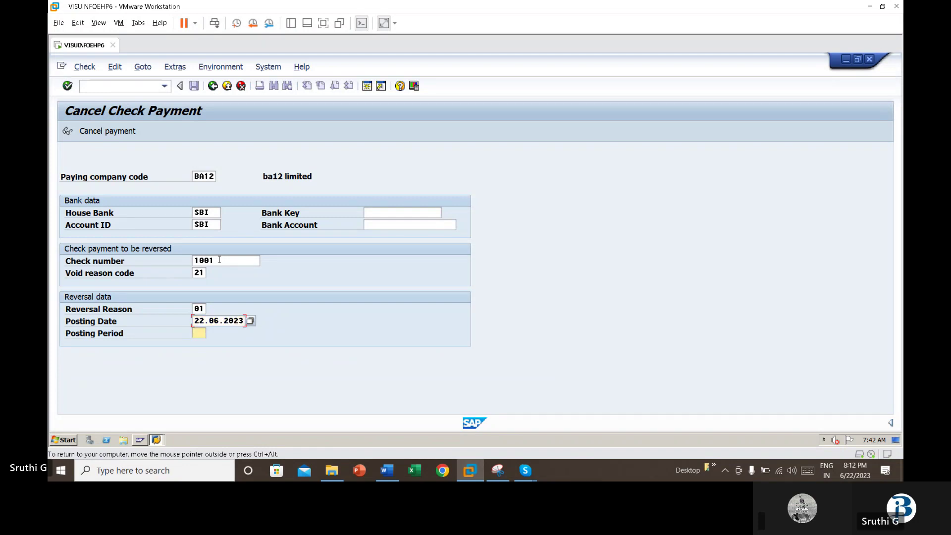
type("9")
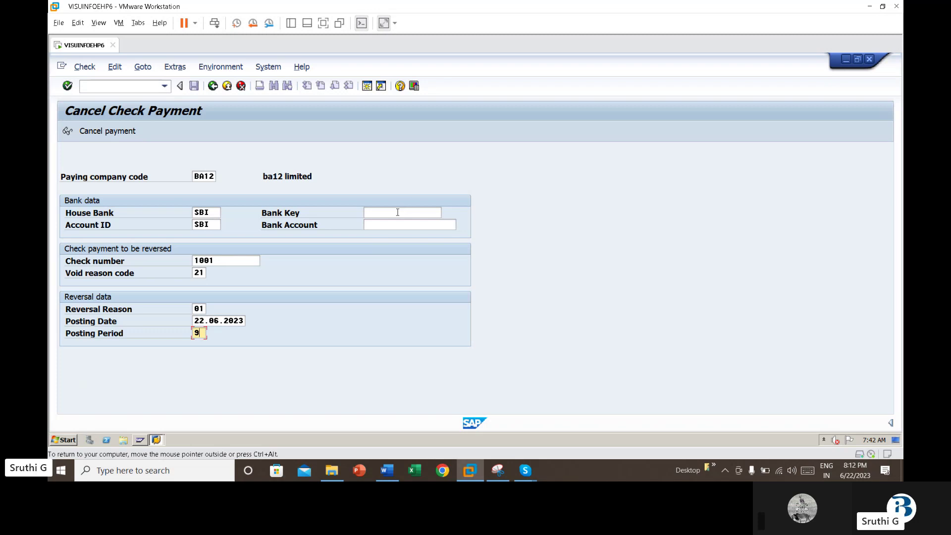
key("Return")
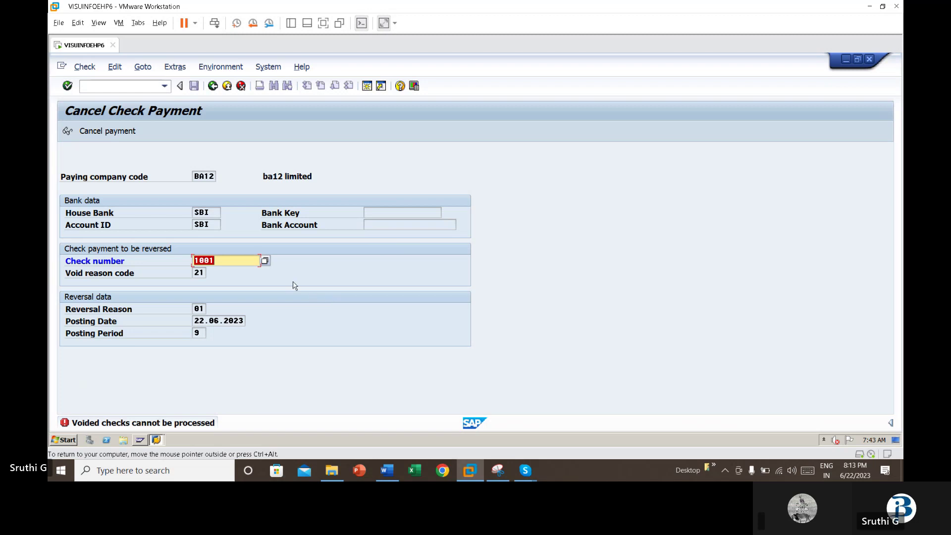
- Change the check number to 1000, validate the entries and cancel that check's payment
left_click(239, 262)
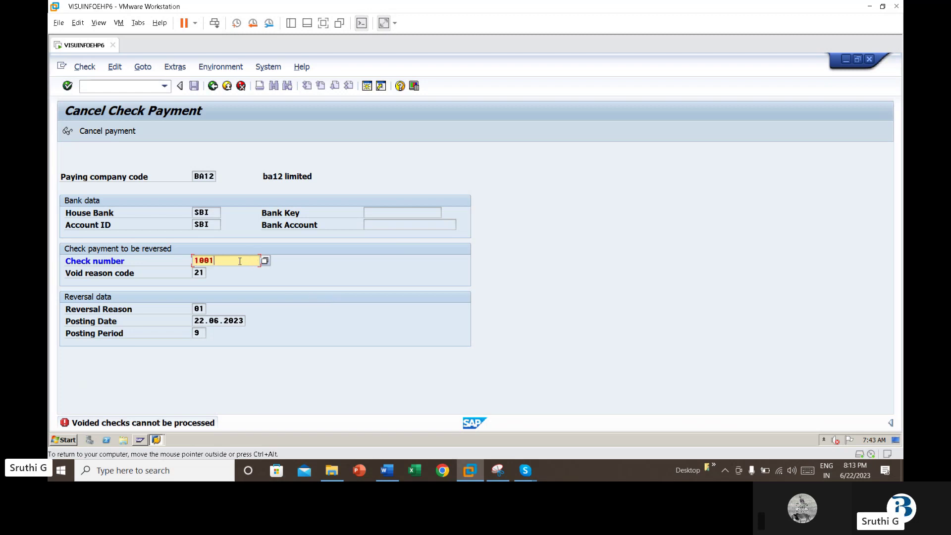
key("BackSpace")
type("0")
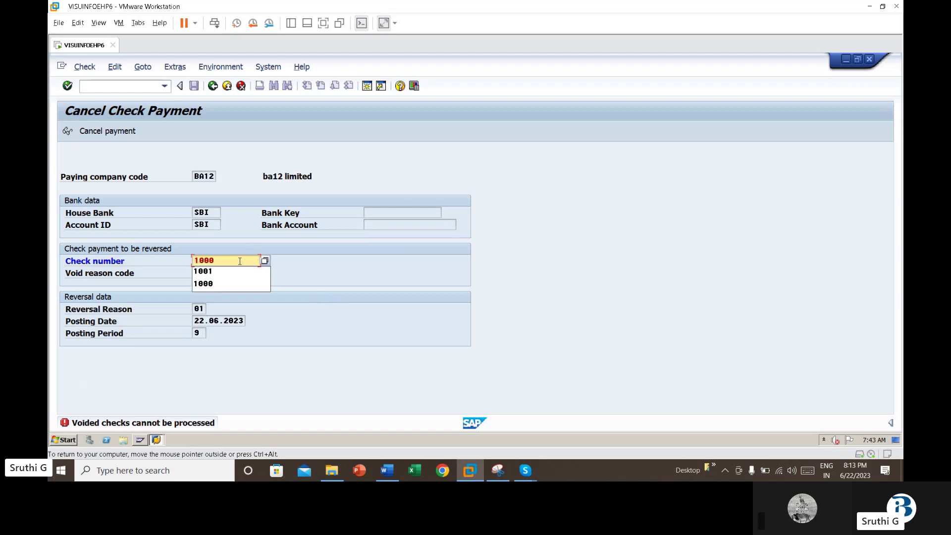
left_click(239, 261)
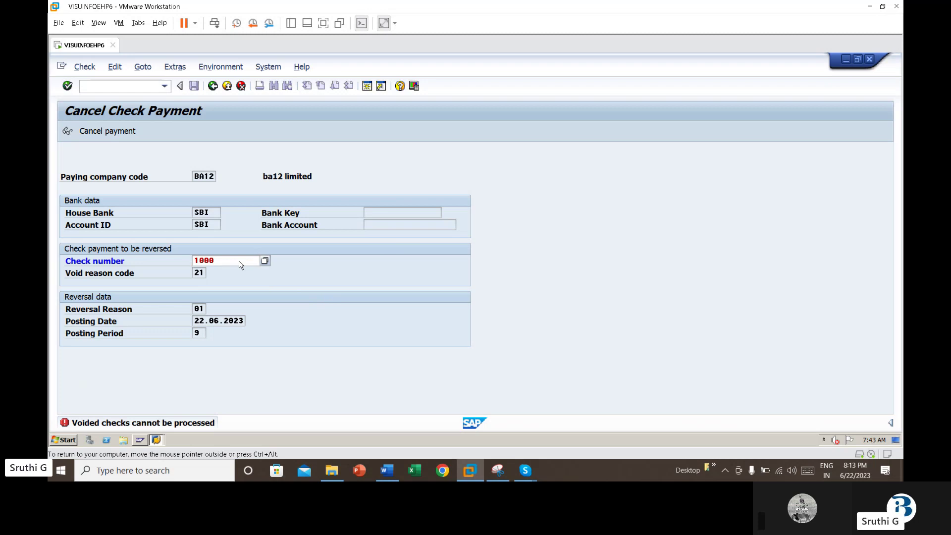
key("Return")
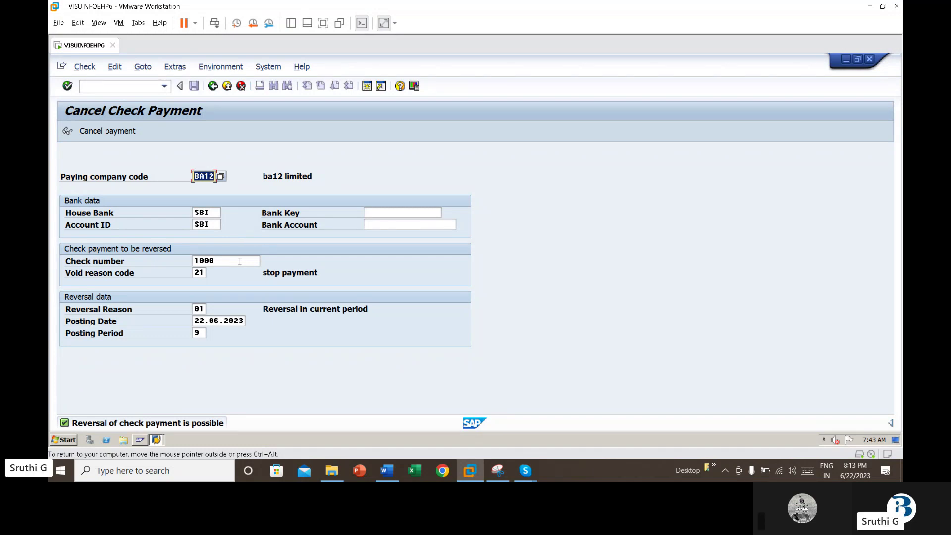
left_click(101, 132)
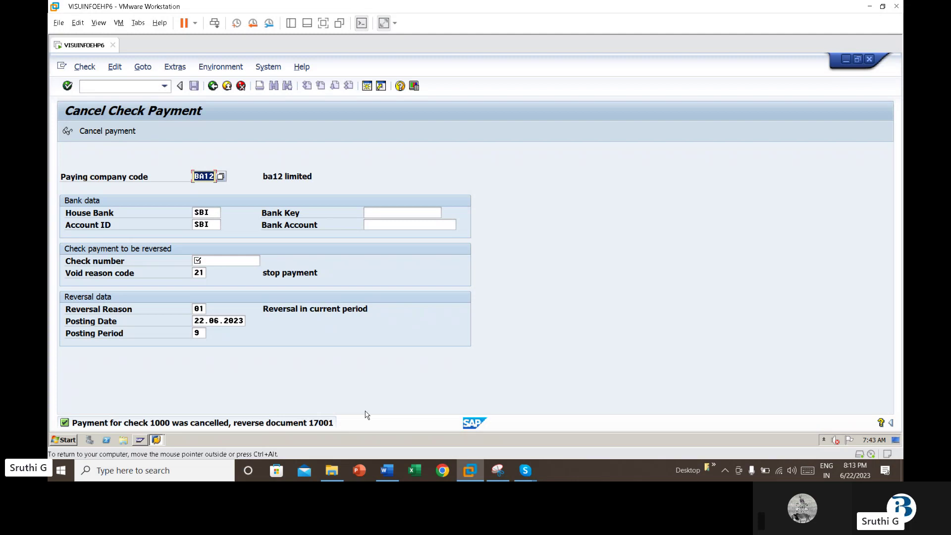
mouse_move(391, 466)
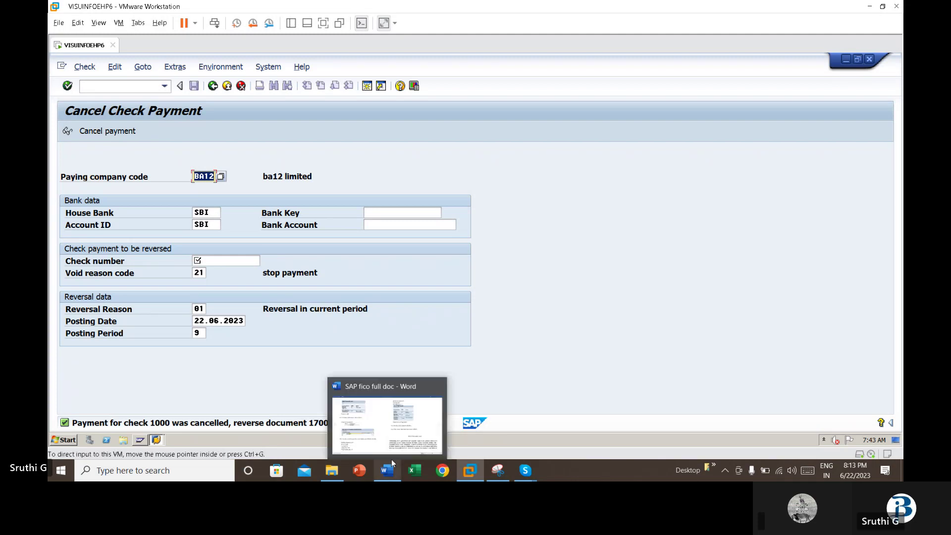